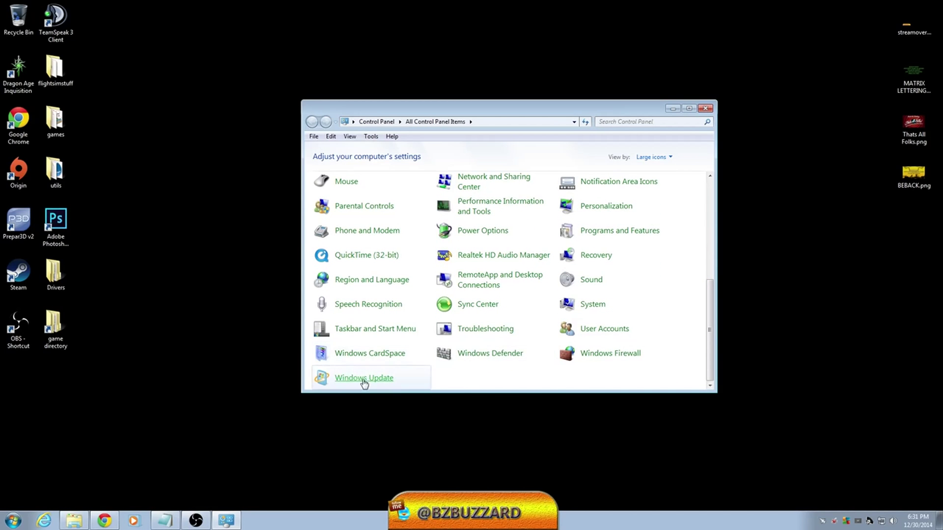
- Review the Windows Update installation settings, leave them without saving and close the Control Panel window
click(364, 379)
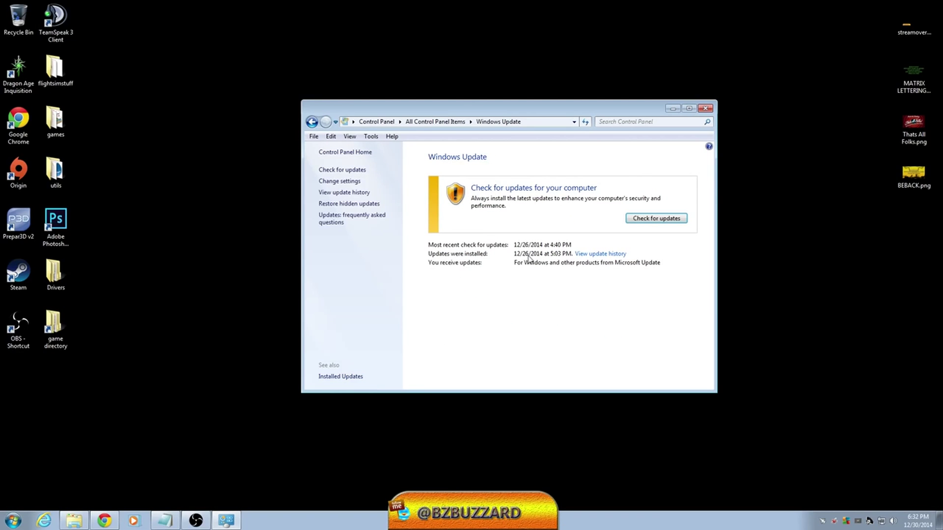
click(349, 182)
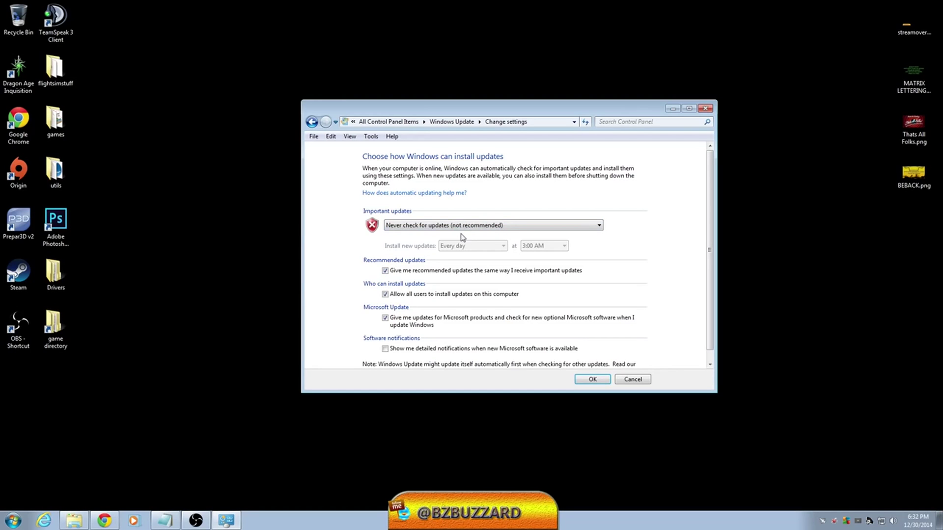
click(632, 380)
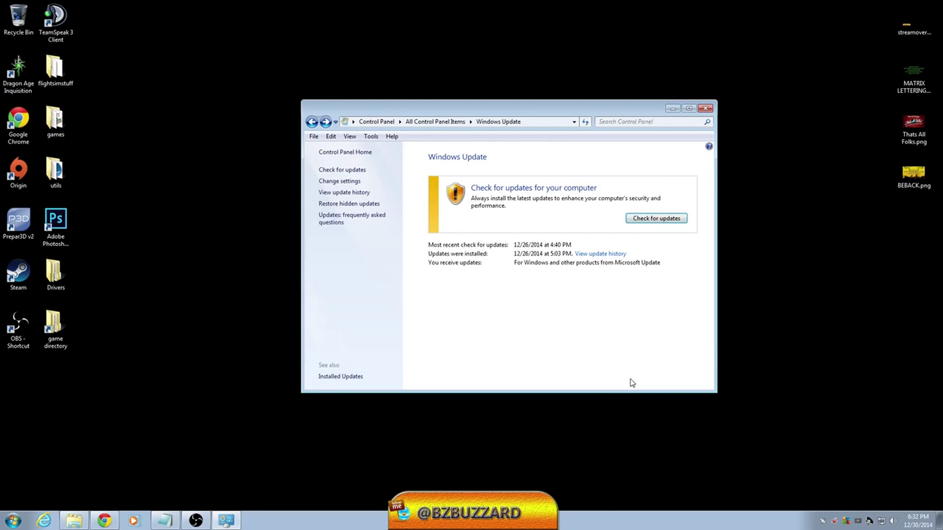
click(706, 109)
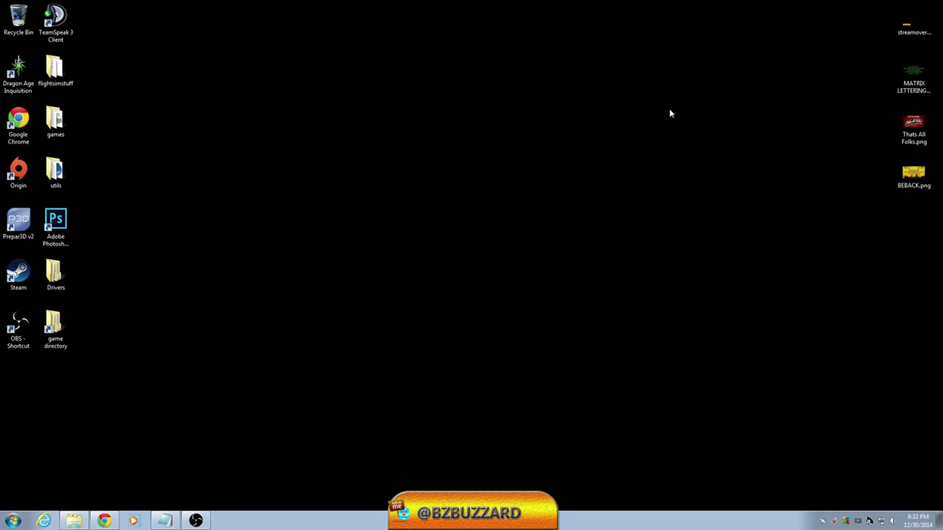
- Launch System Configuration with msconfig and show the list of startup items
click(15, 522)
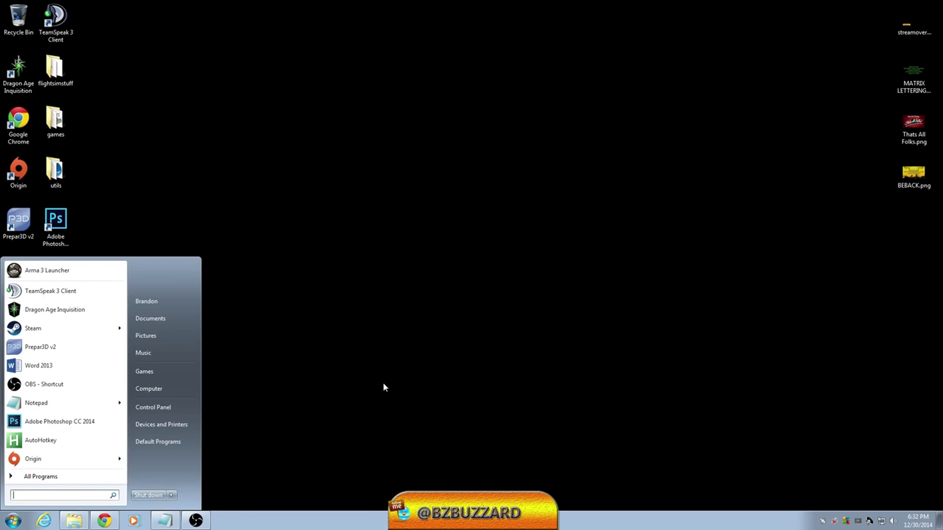
text(msconfig)
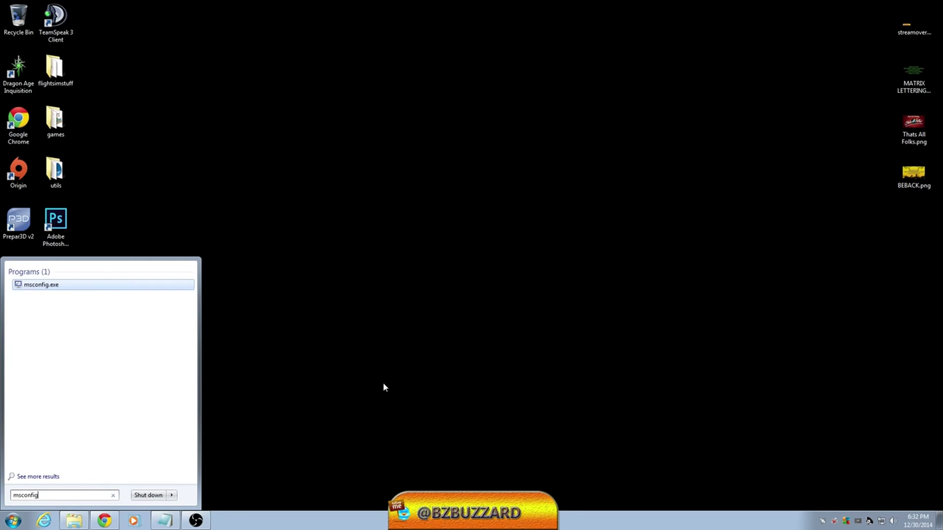
key(Return)
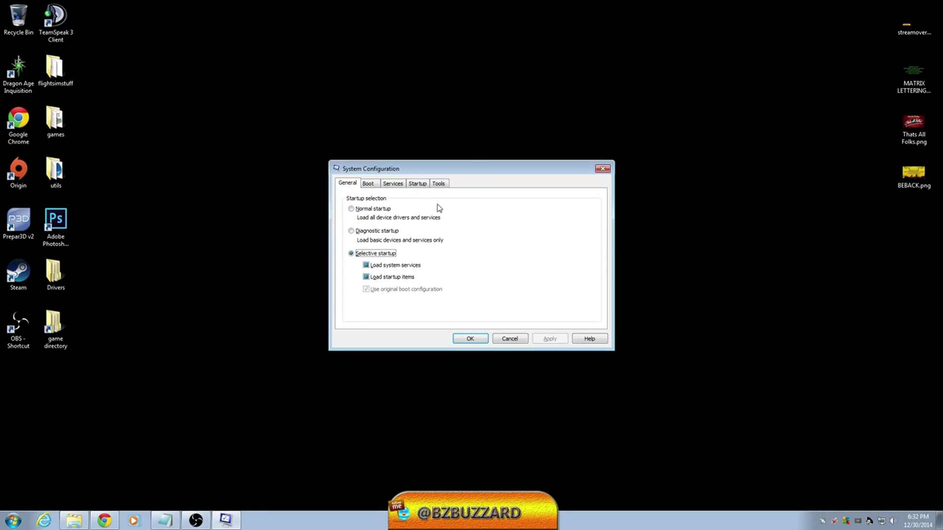
click(419, 185)
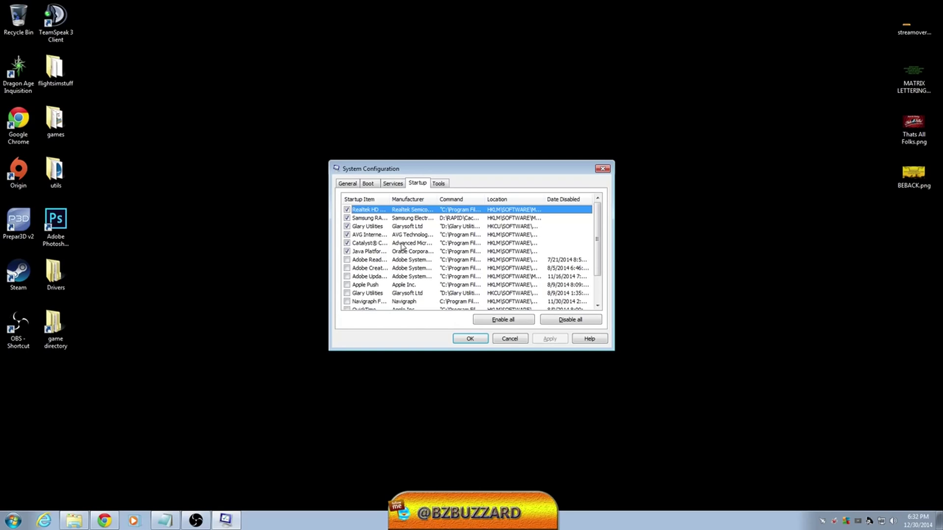
- Disable the enabled Glary Utilities and Java Platform SE Auto Updater entries in the startup items
click(346, 226)
scroll(591, 226, down, 2)
scroll(596, 219, up, 2)
drag(598, 232, 601, 258)
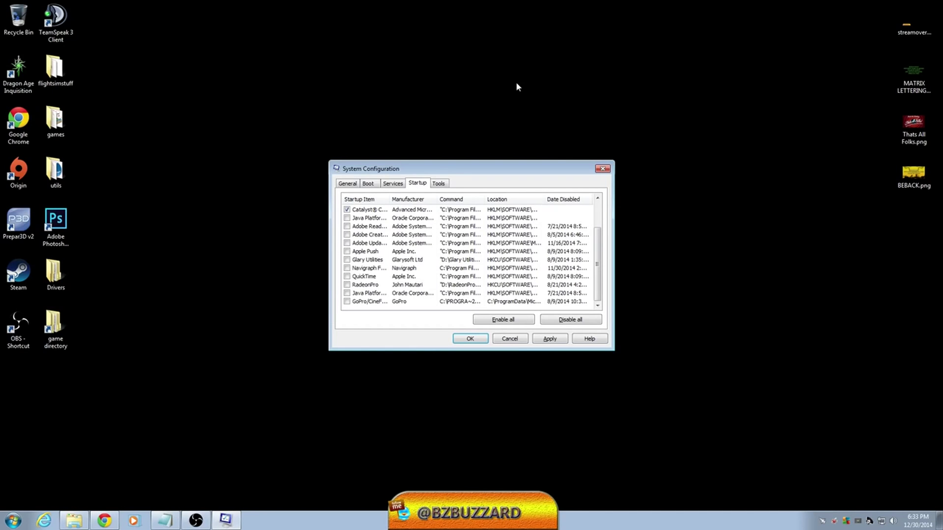
drag(598, 243, 597, 216)
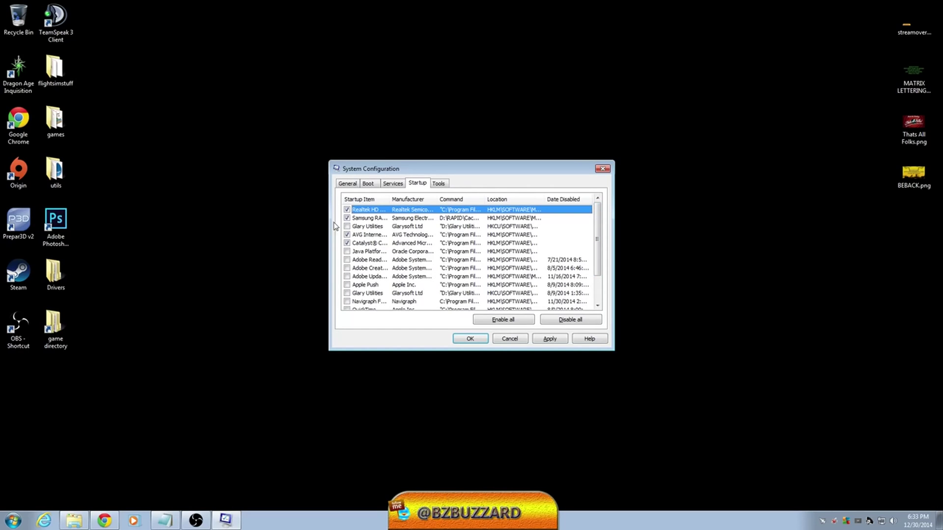
- Widen the Startup Item column to show full names and review which programs load at startup
drag(597, 223, 598, 248)
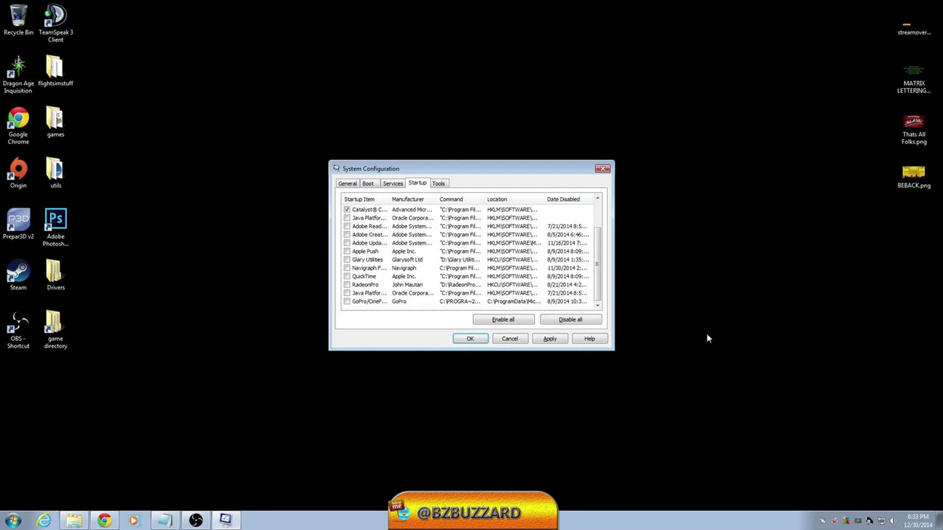
scroll(594, 270, up, 1)
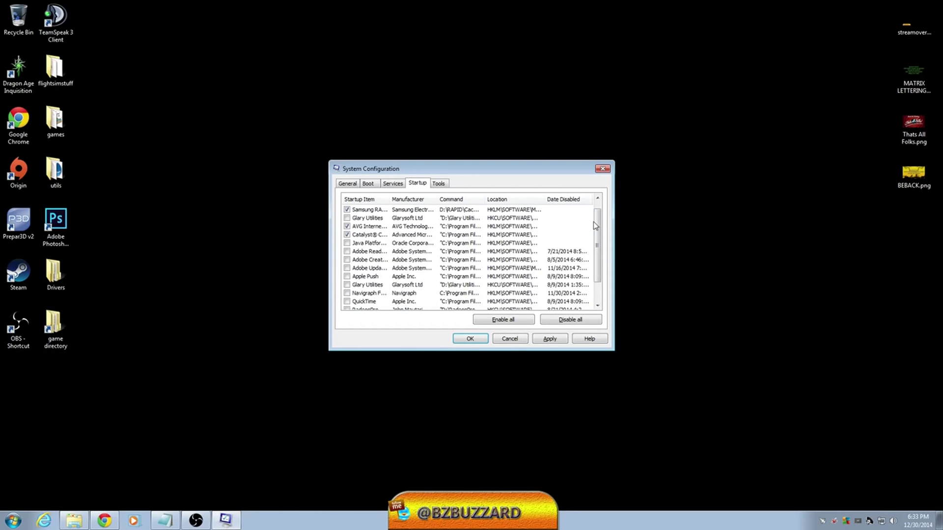
scroll(594, 231, down, 1)
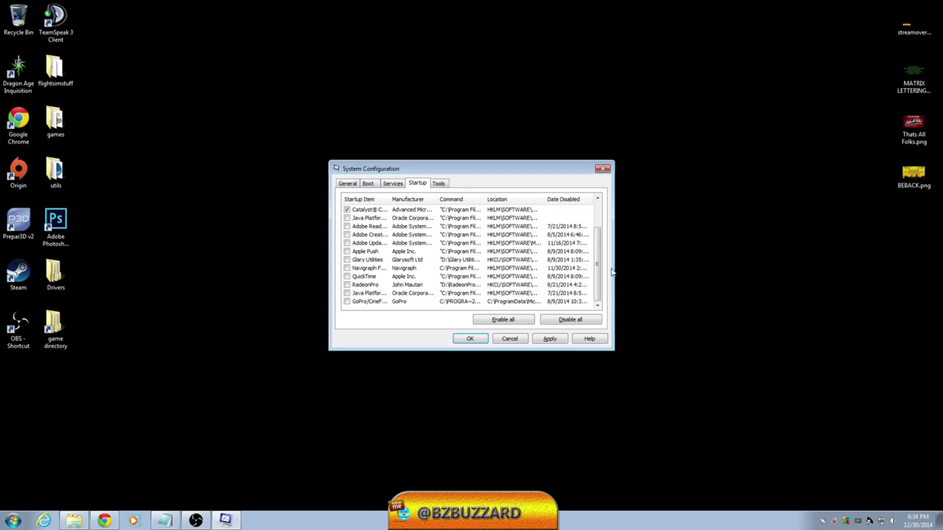
drag(389, 199, 440, 199)
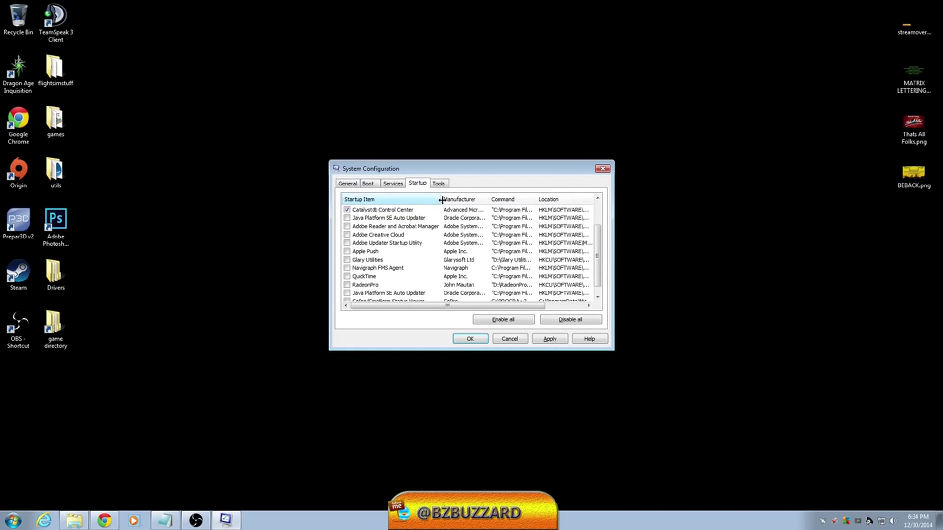
scroll(585, 256, up, 2)
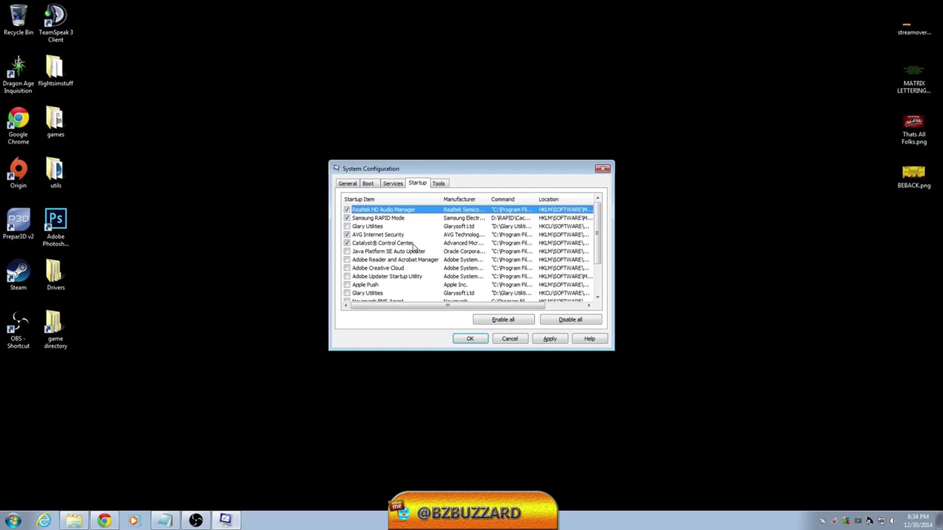
click(376, 219)
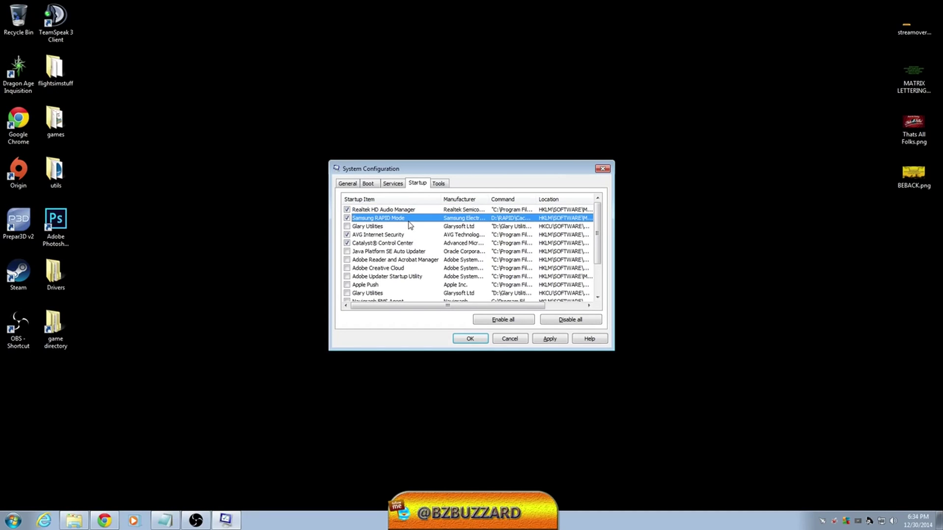
click(388, 210)
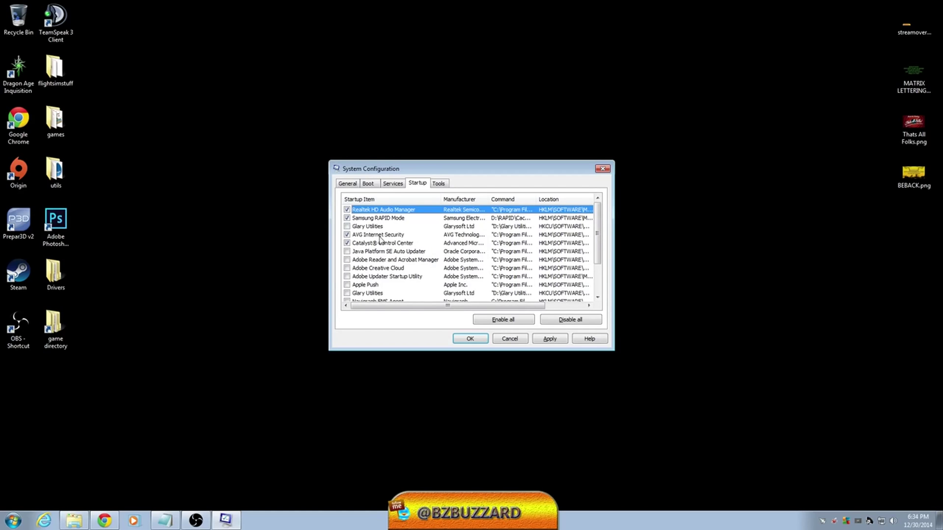
mouse_move(598, 226)
mouse_down()
mouse_move(599, 237)
mouse_move(598, 217)
mouse_move(599, 243)
mouse_move(598, 216)
mouse_up()
- Apply the startup changes and exit System Configuration without restarting the computer
click(550, 342)
click(470, 338)
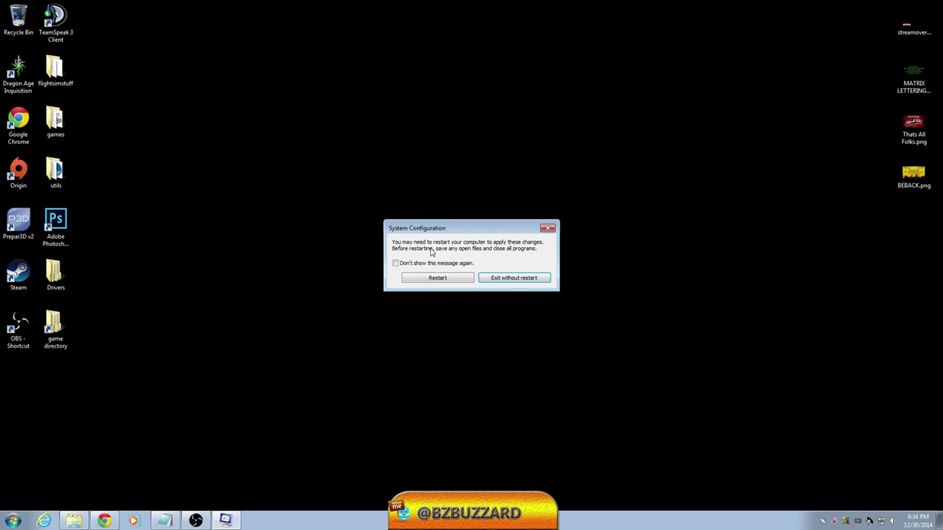
click(504, 279)
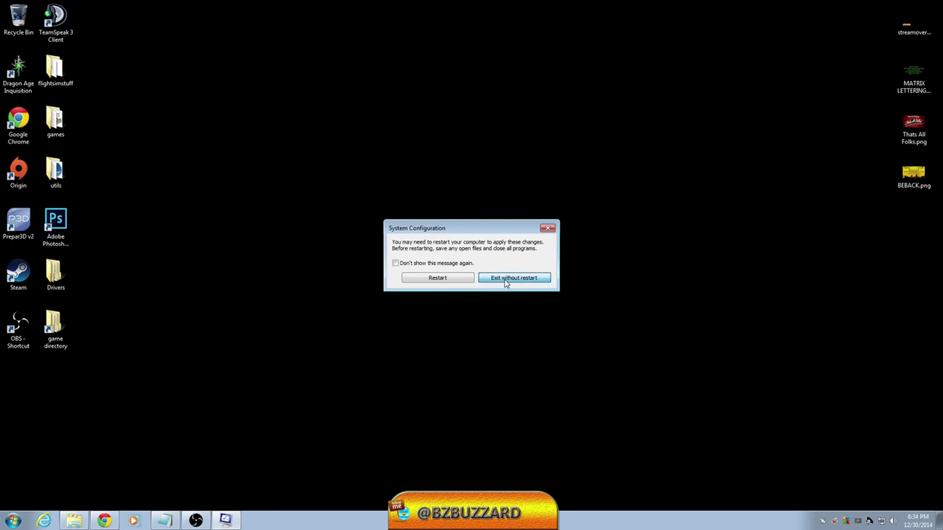
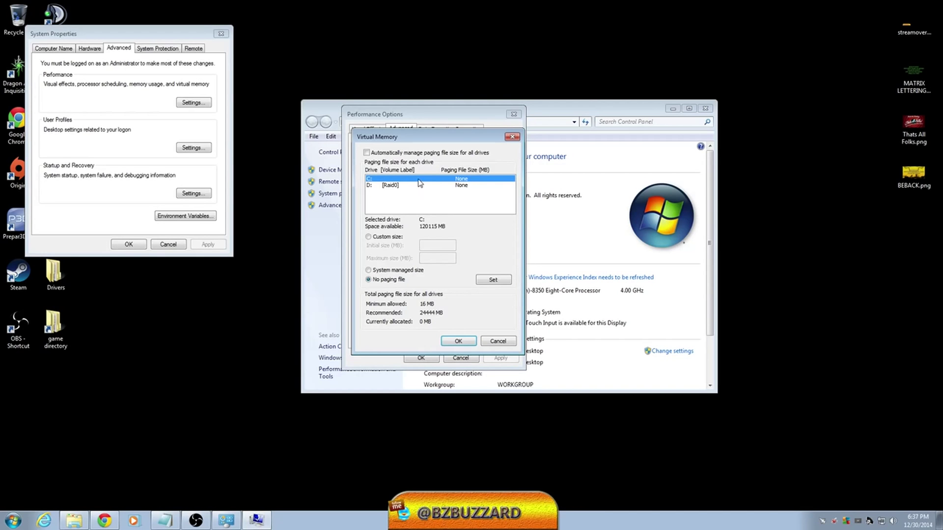
- Examine the paging file settings of drives C: and D: in Virtual Memory, then cancel the dialog
click(391, 186)
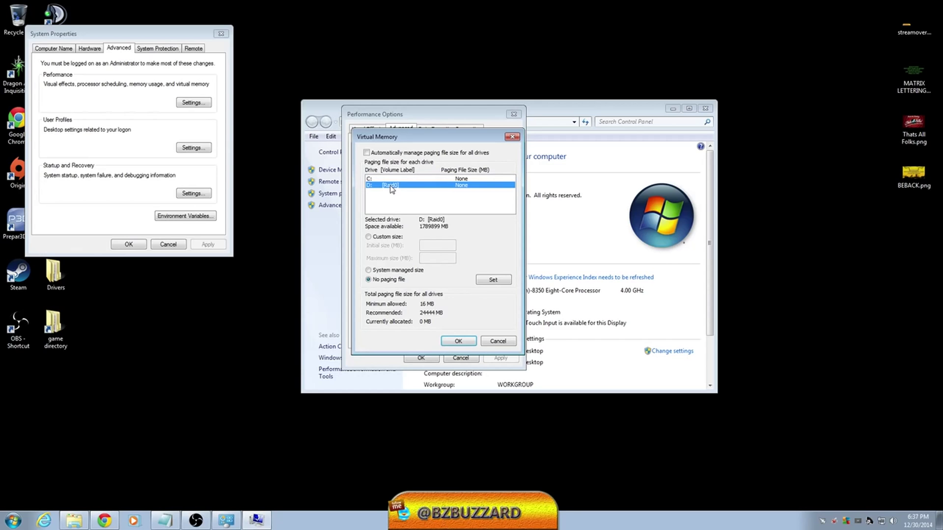
click(438, 179)
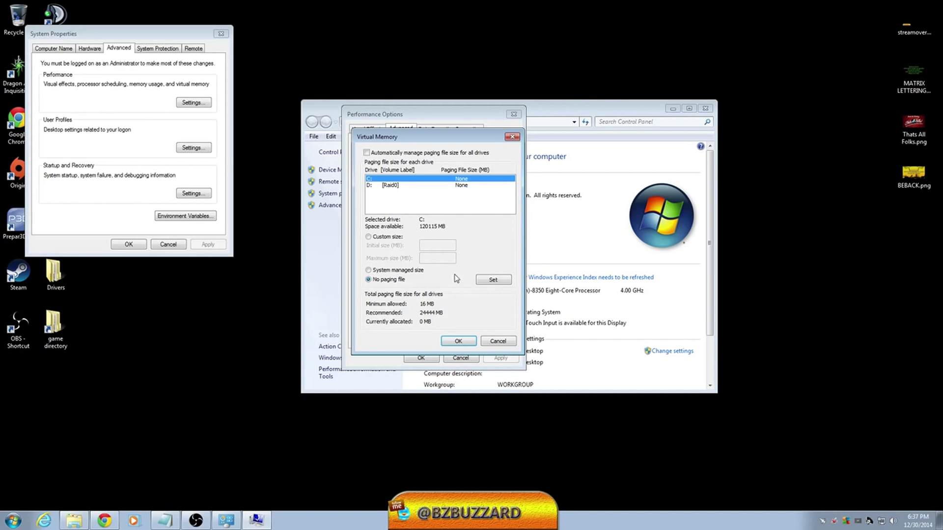
click(390, 186)
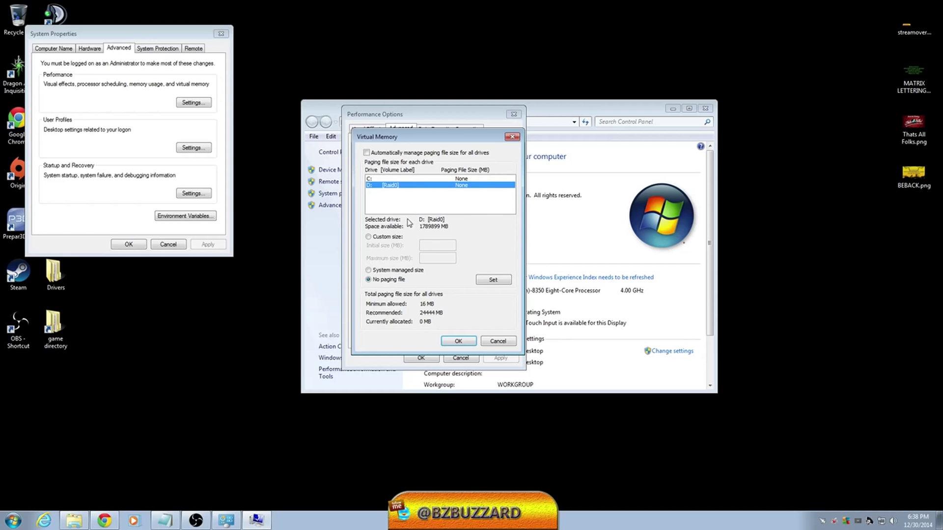
click(416, 179)
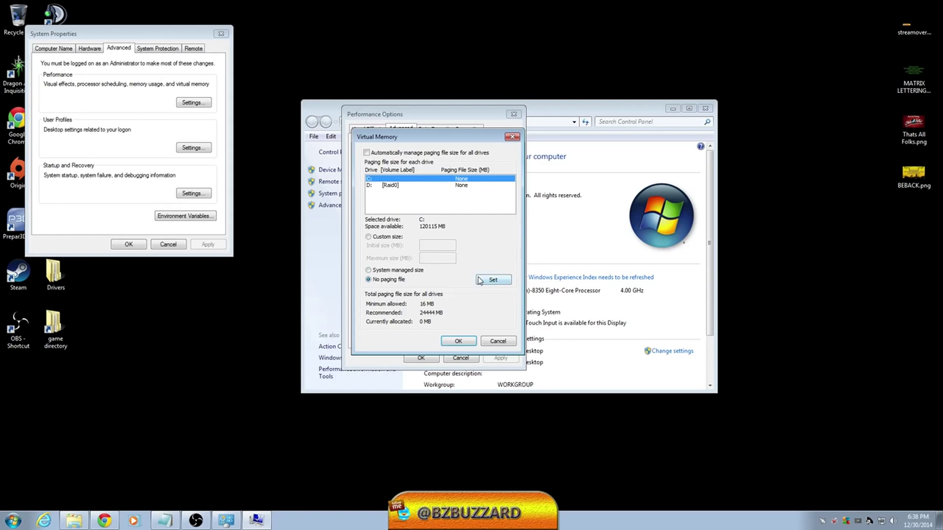
click(409, 185)
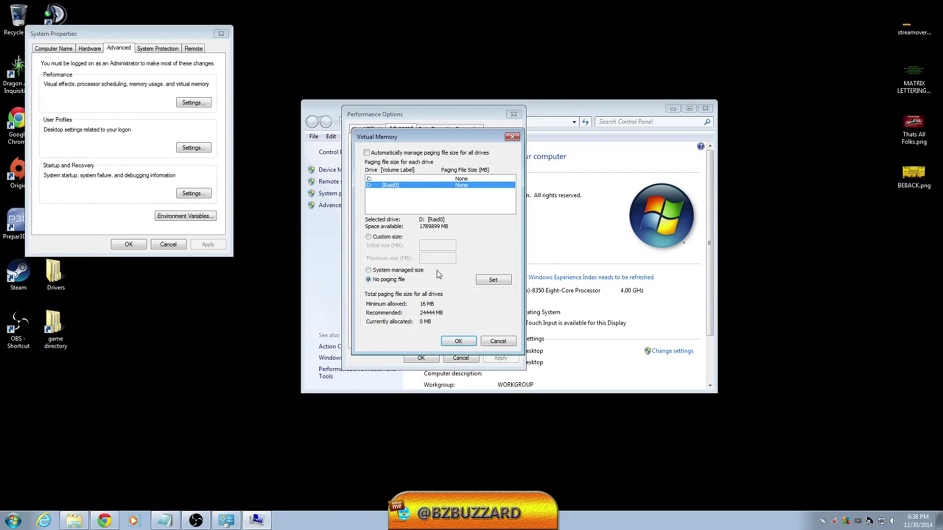
click(382, 178)
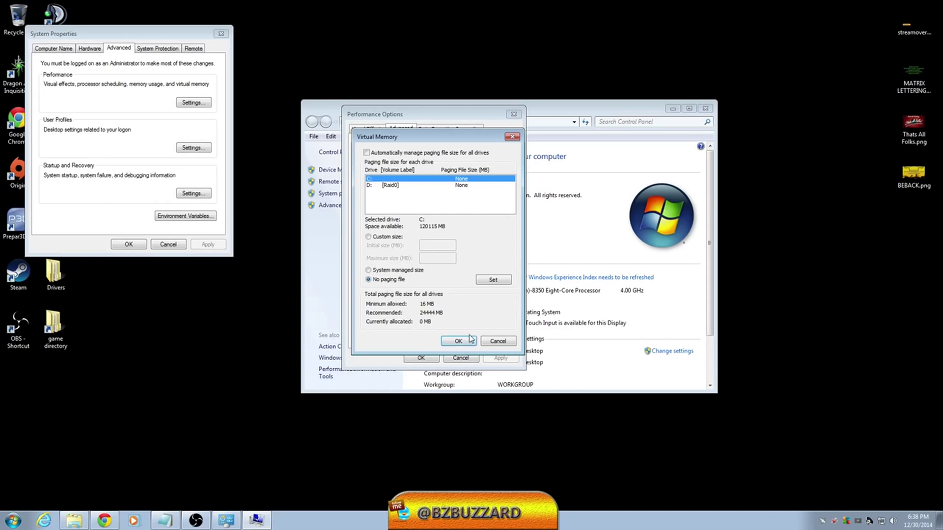
click(498, 340)
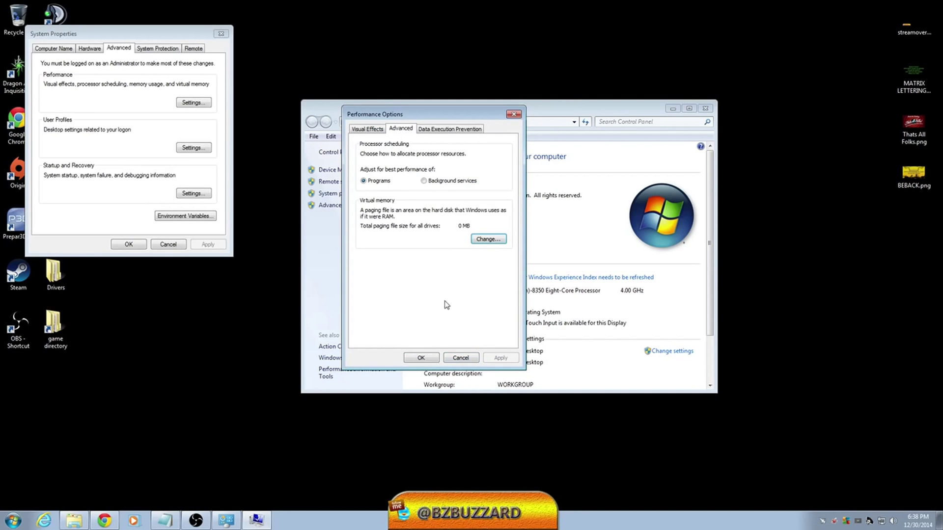
- Cancel Performance Options and close both the System Properties dialog and the System window
click(469, 359)
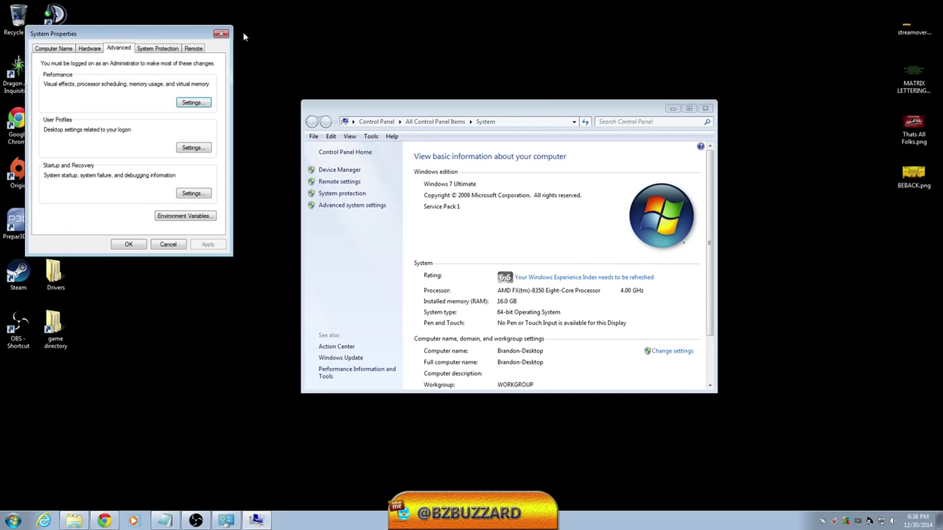
click(221, 34)
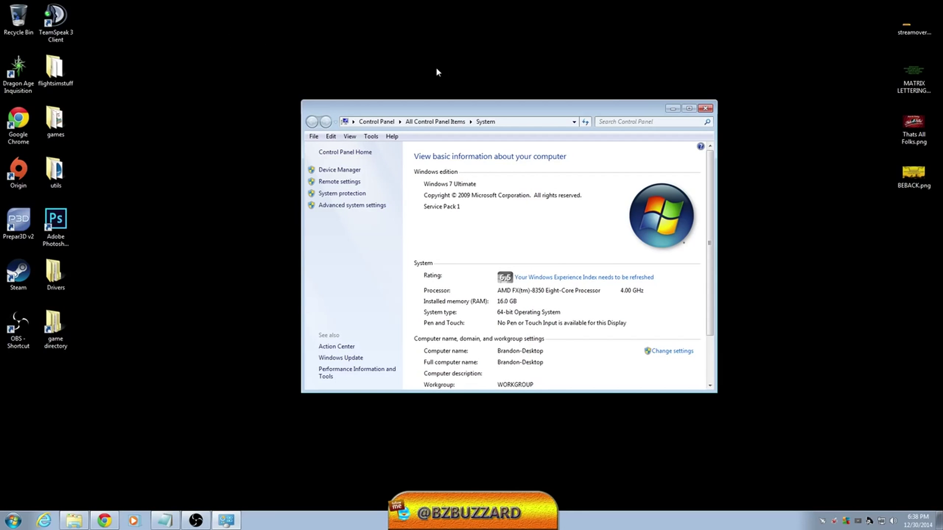
click(705, 108)
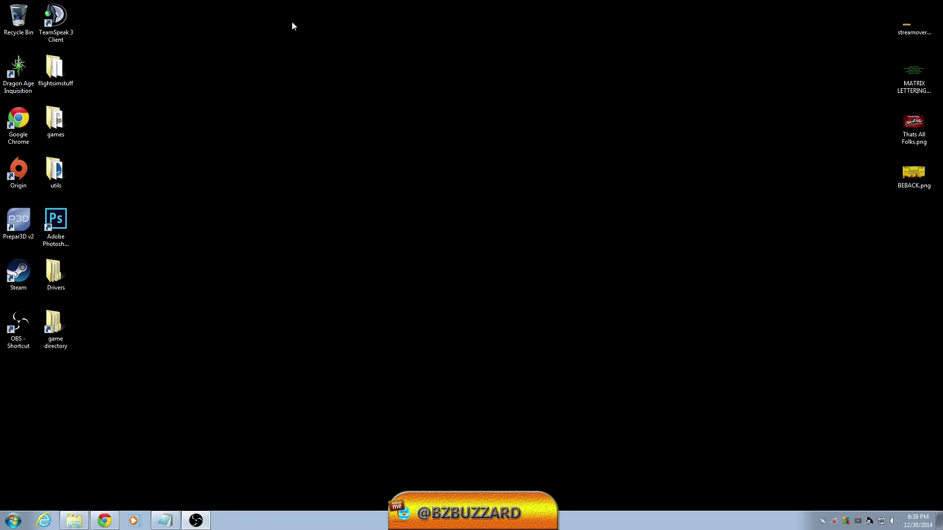
click(12, 520)
click(322, 433)
click(2, 520)
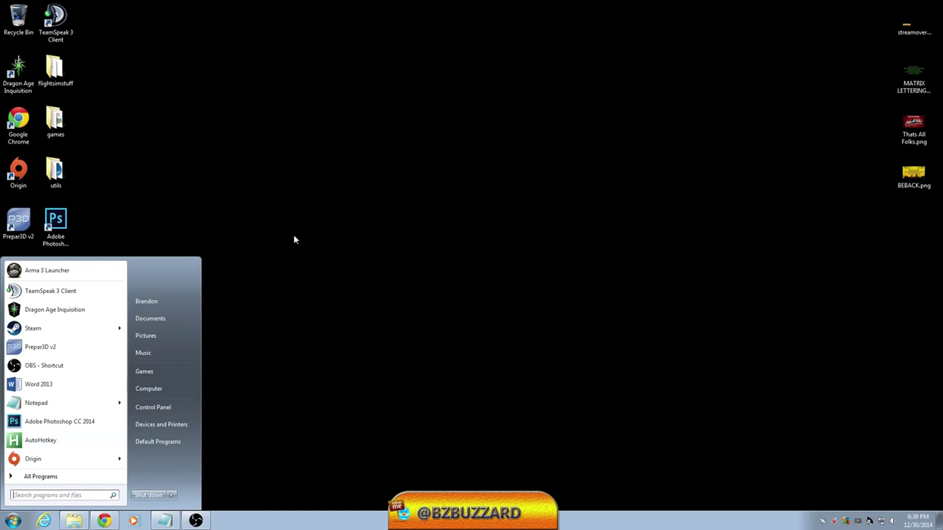
click(257, 313)
double_click(58, 139)
click(737, 45)
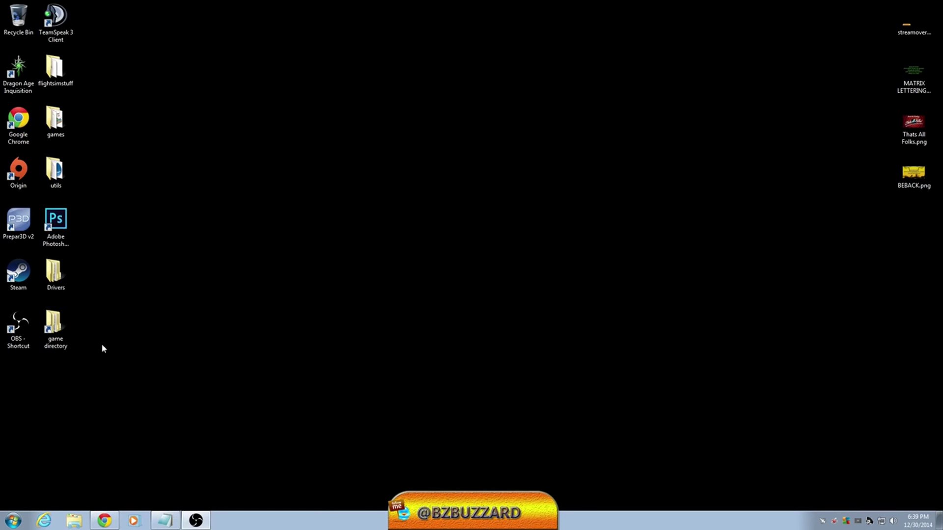
- Open the properties of Computer to show the basic system information
click(13, 522)
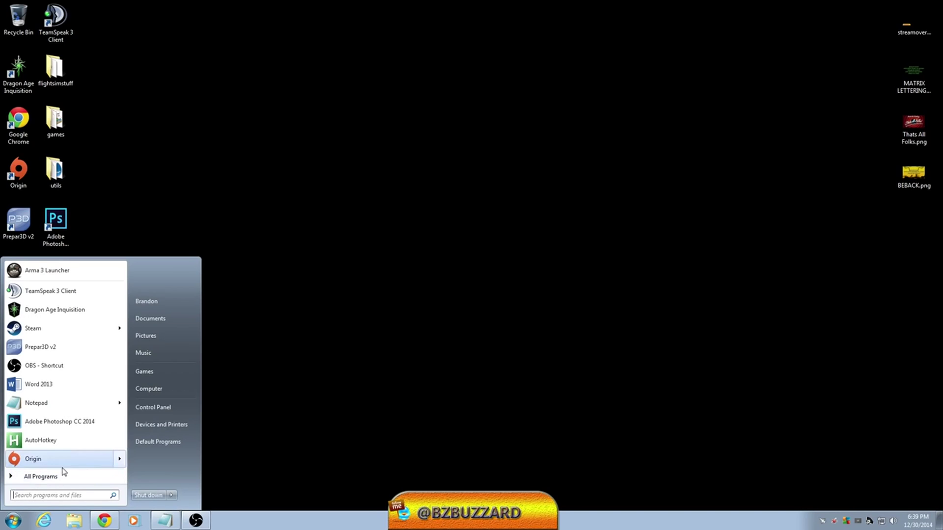
right_click(155, 390)
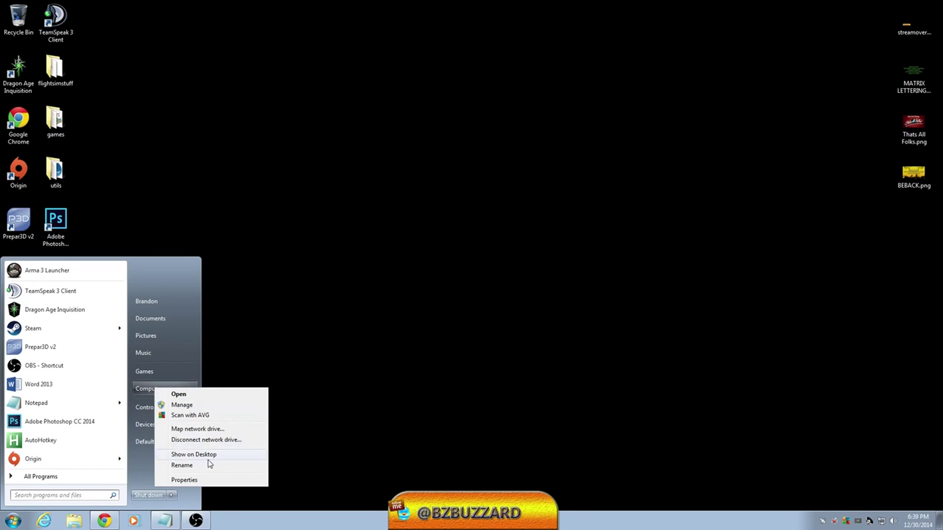
click(194, 481)
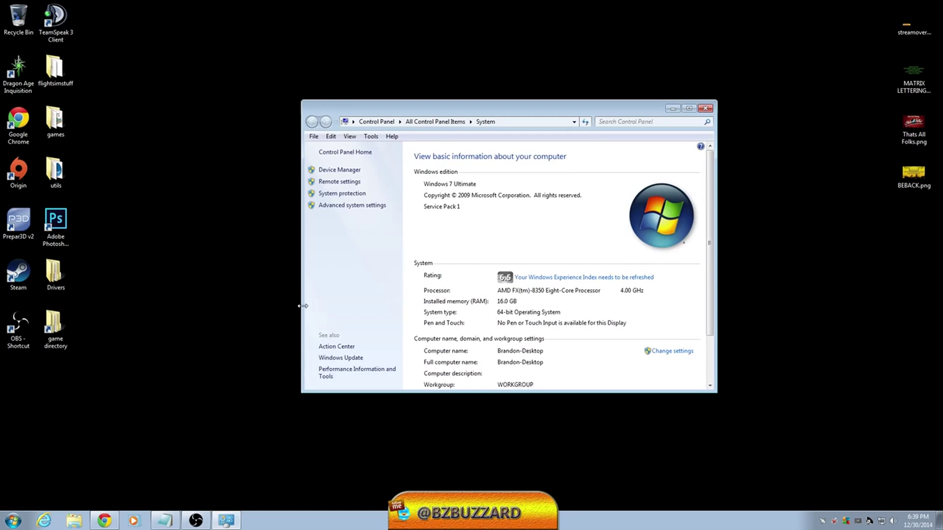
- Examine the custom visual effects selection in Performance Options, reached from the advanced system settings
click(352, 208)
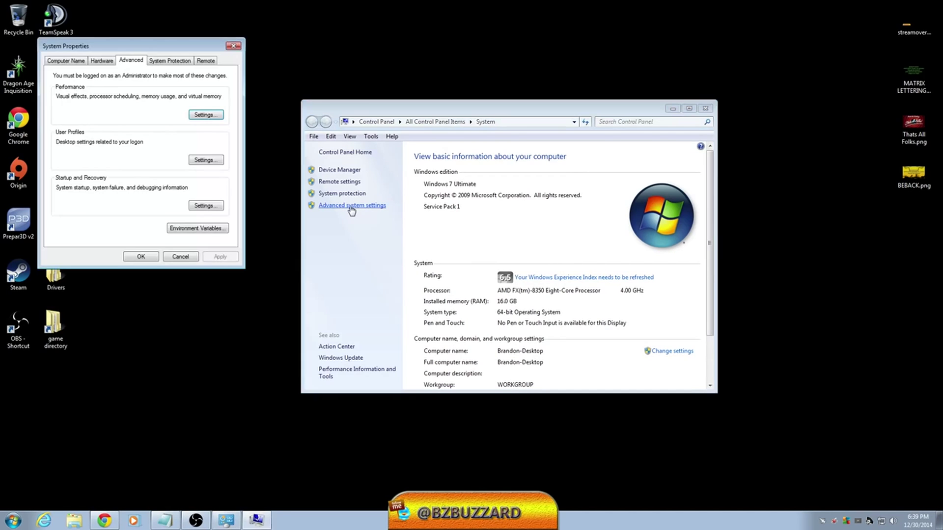
click(206, 115)
drag(122, 79, 401, 116)
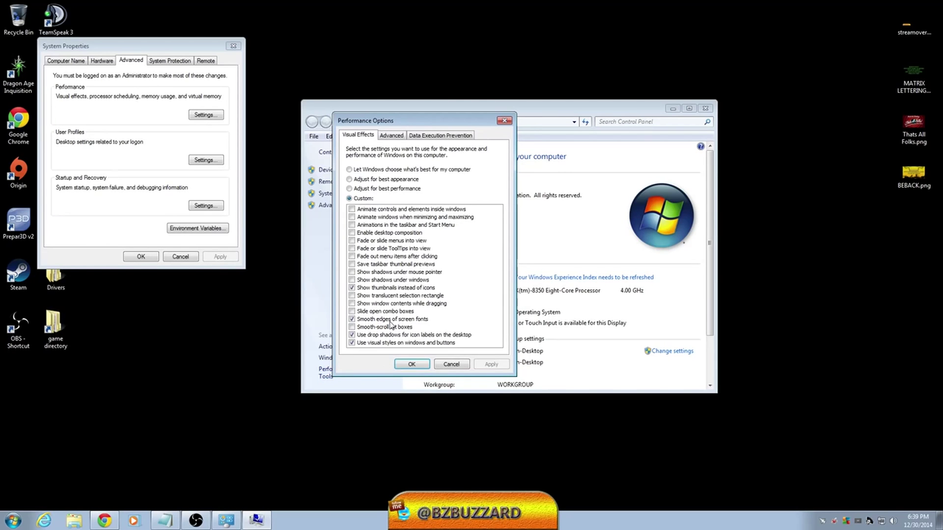
drag(432, 90, 436, 76)
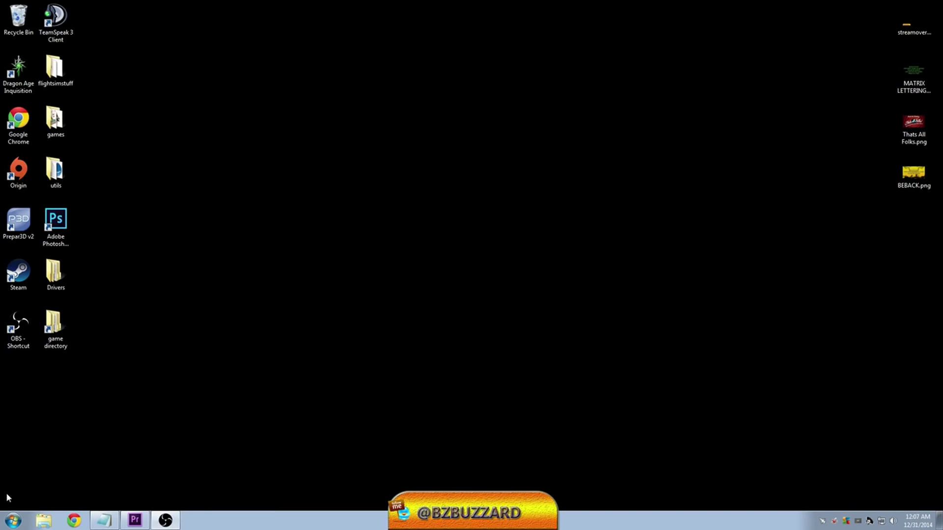
key(super)
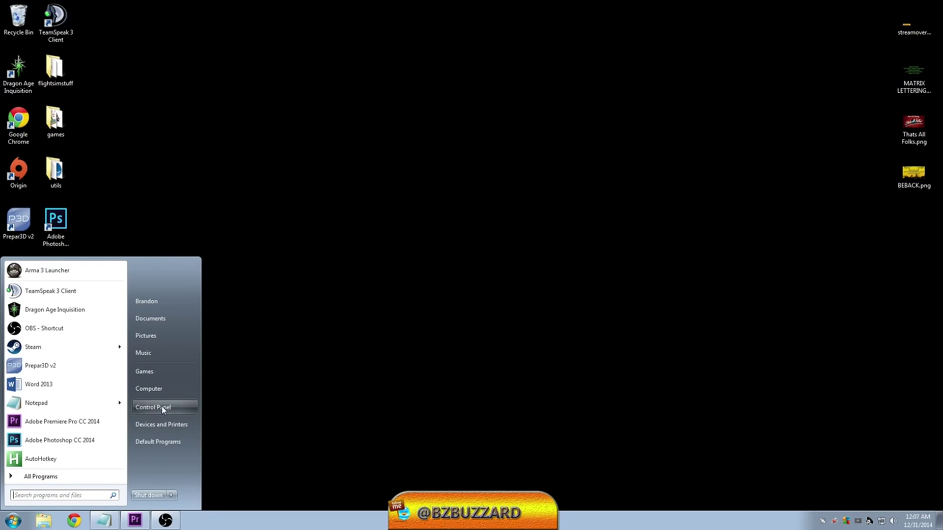
click(159, 389)
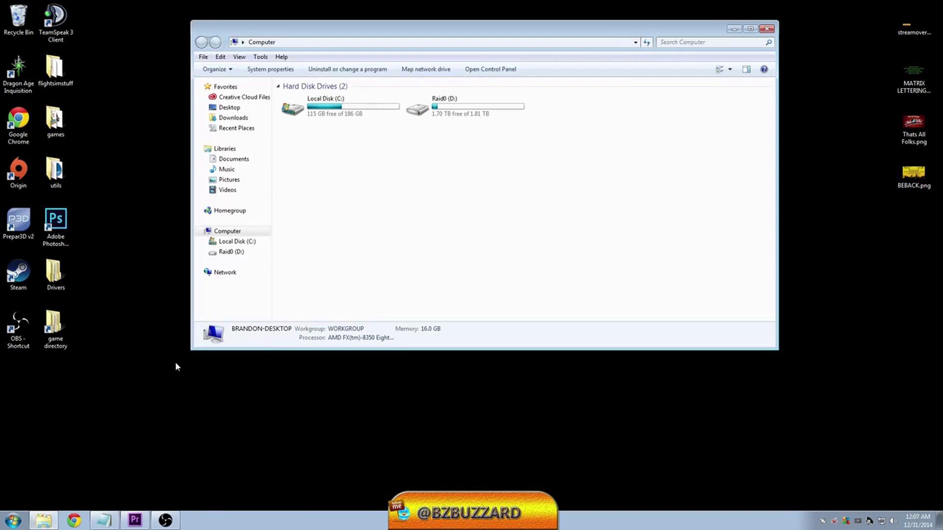
click(766, 26)
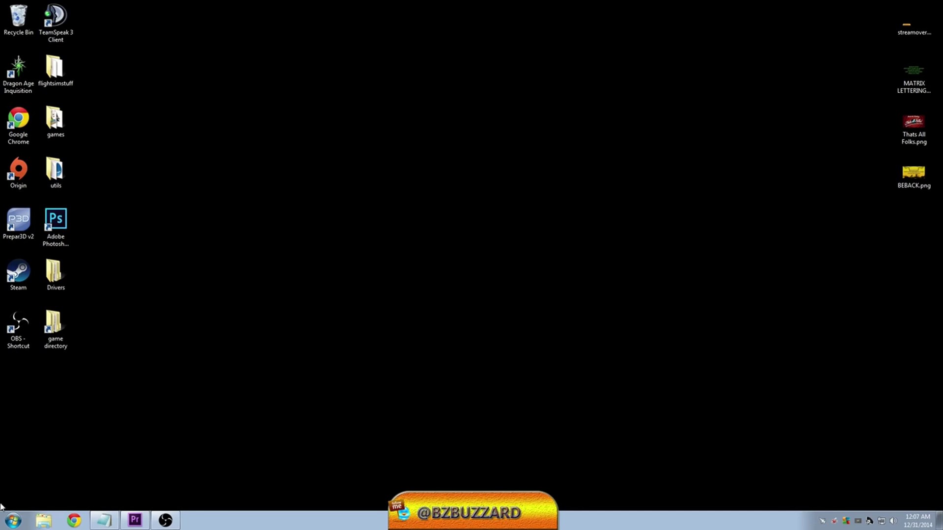
- Review the visual effects in Performance Options through the properties of Computer, then close all the system windows without changes
click(20, 519)
right_click(167, 389)
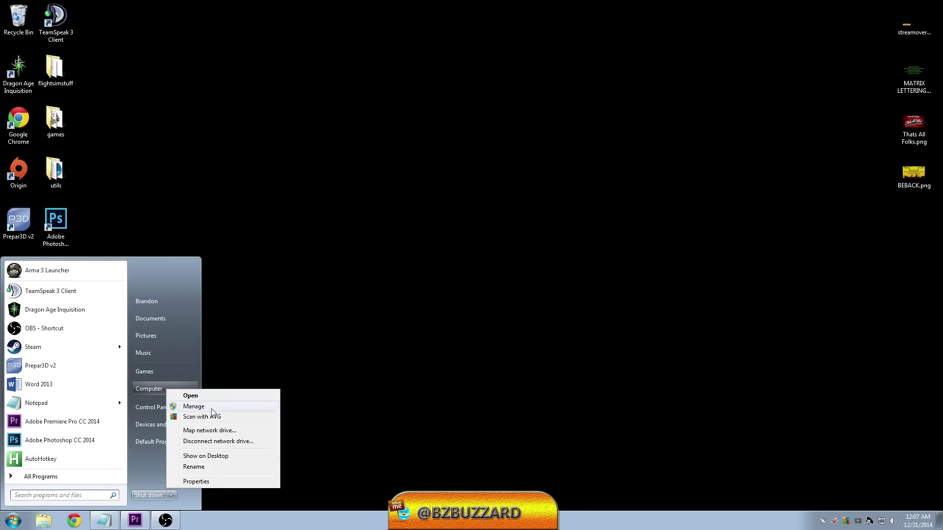
click(197, 482)
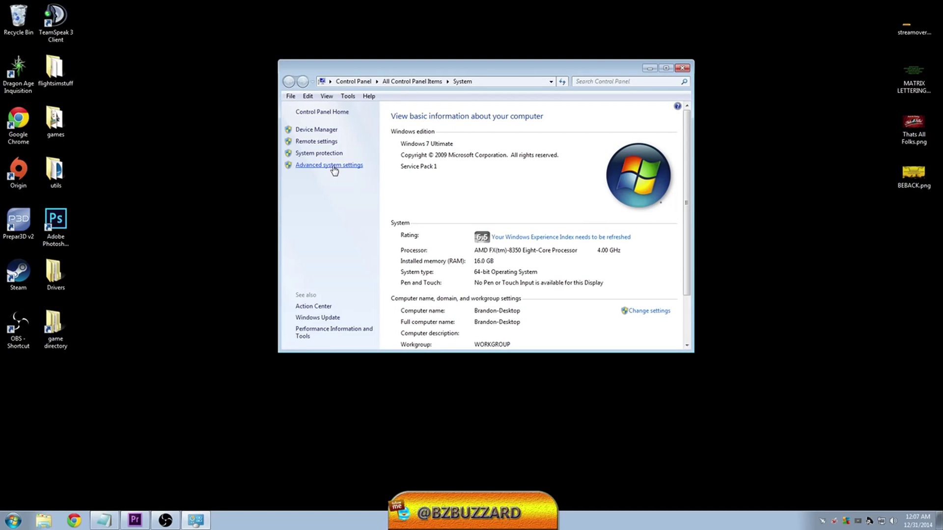
click(333, 165)
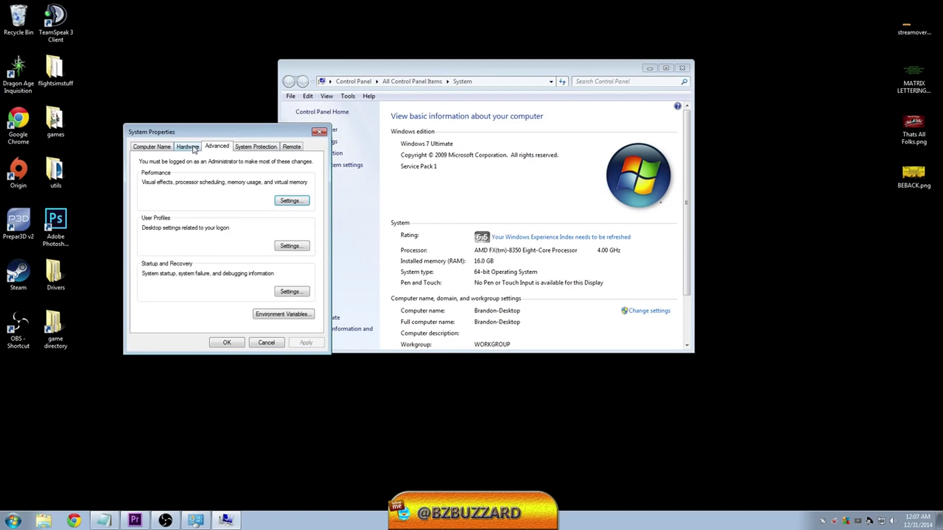
click(286, 199)
drag(244, 173, 470, 135)
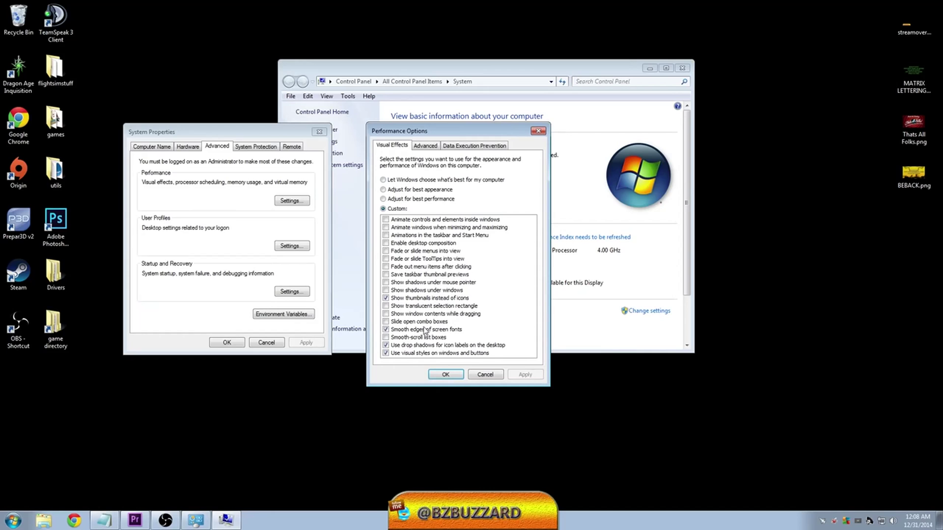
click(538, 131)
click(319, 132)
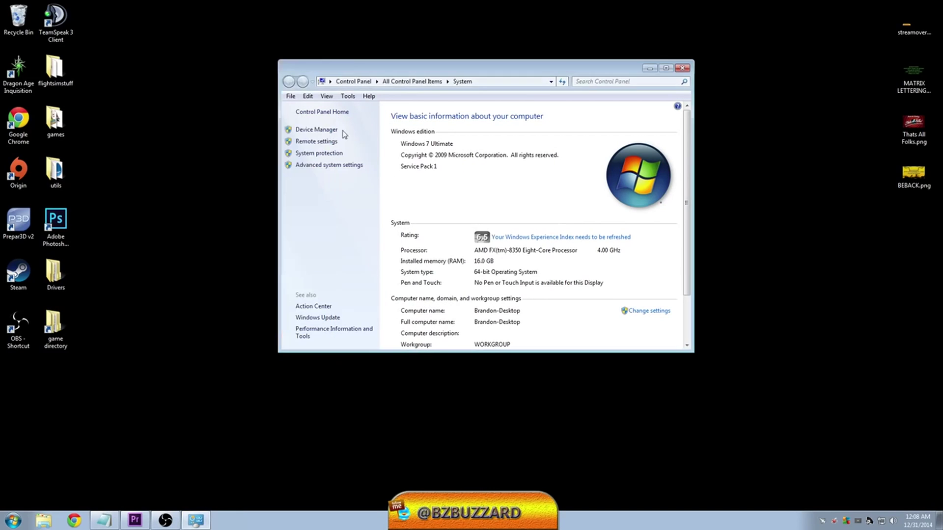
click(684, 70)
- Look through the desktop personalization themes down to the Basic and High Contrast group, then close Personalization
right_click(431, 158)
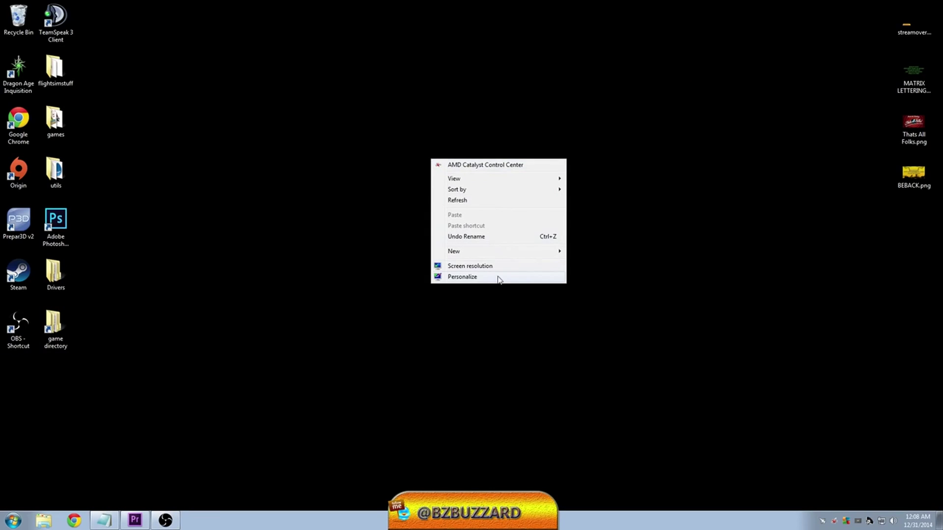
click(489, 277)
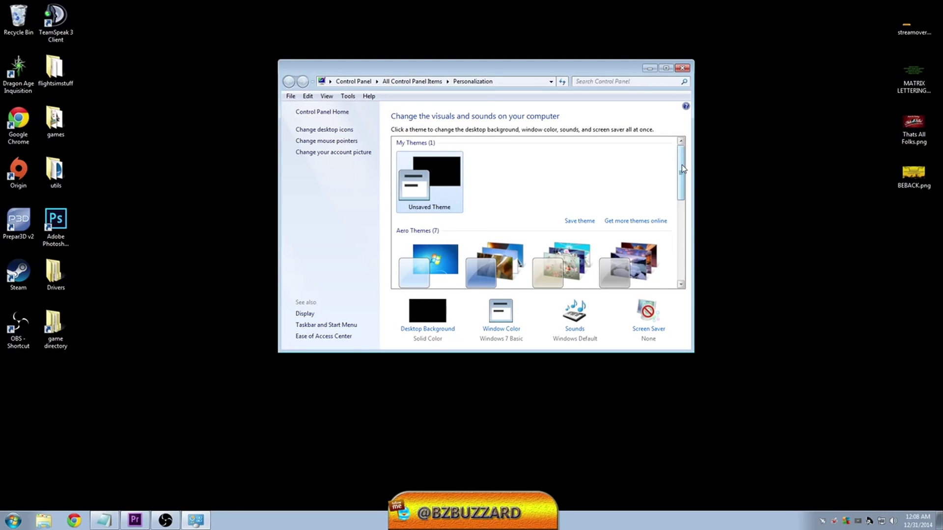
drag(681, 169, 681, 238)
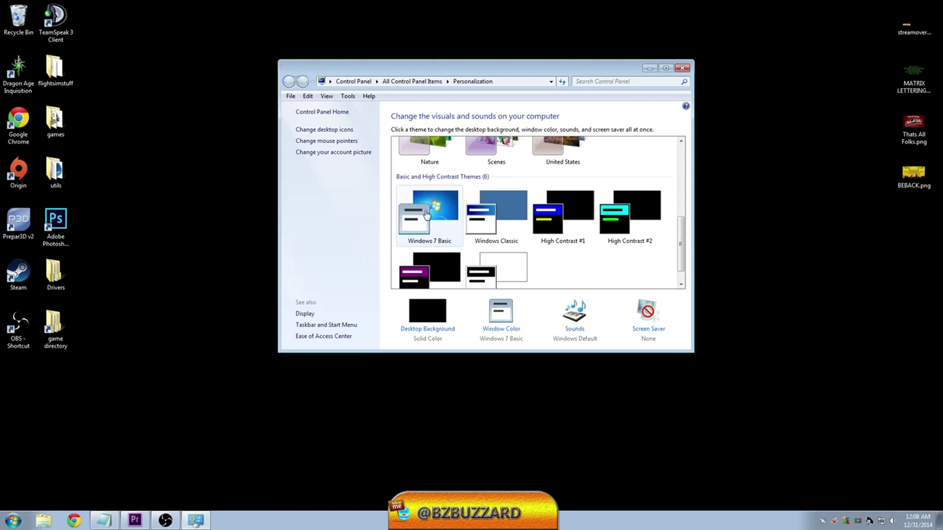
click(682, 68)
- Reopen Performance Options from Computer's advanced system settings to check the enabled visual effects, then cancel and close the system windows
click(12, 521)
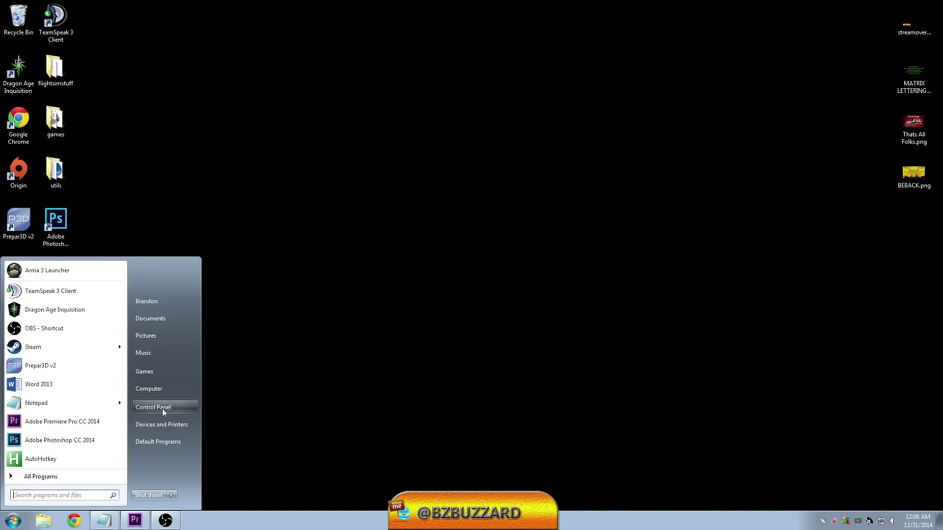
right_click(164, 389)
click(215, 480)
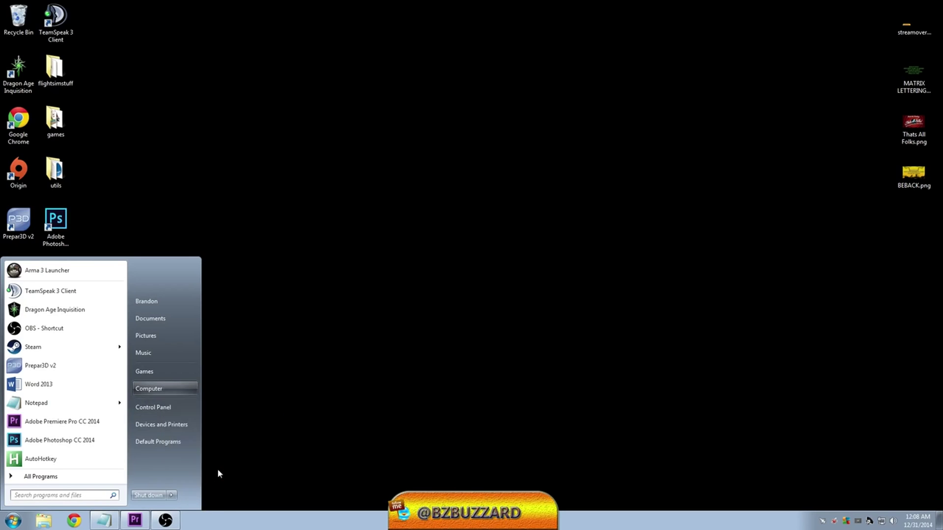
click(328, 165)
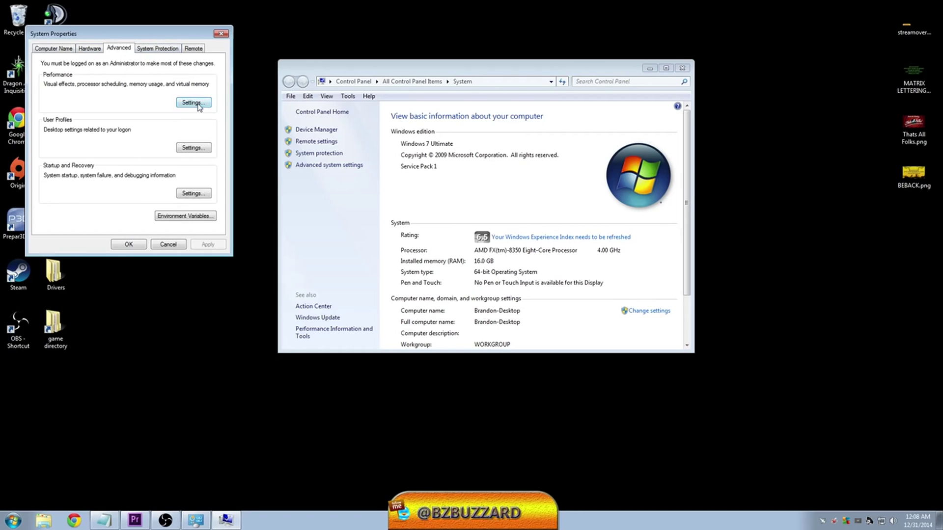
click(195, 103)
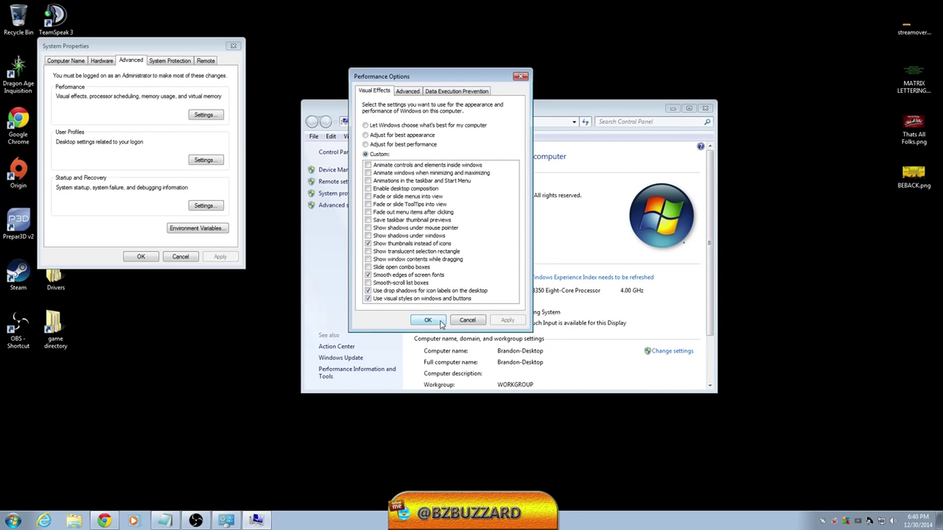
click(470, 322)
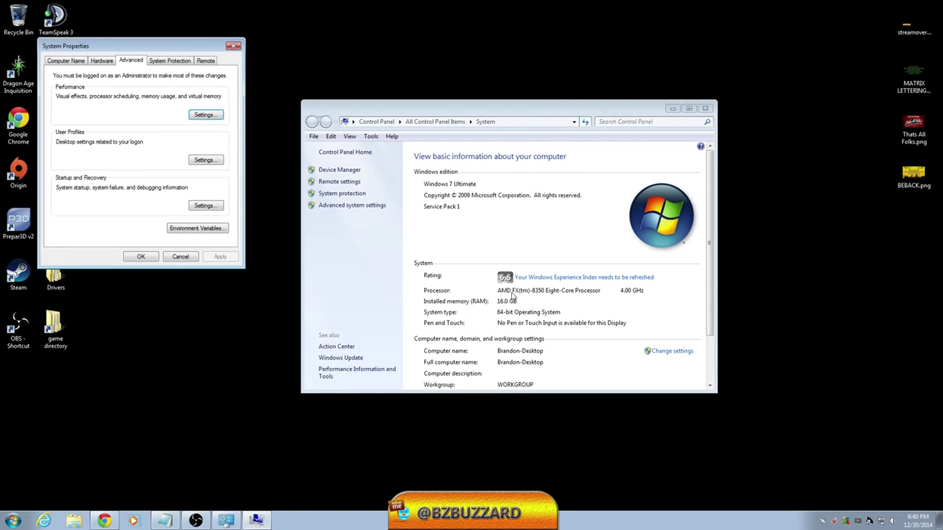
click(705, 108)
click(234, 46)
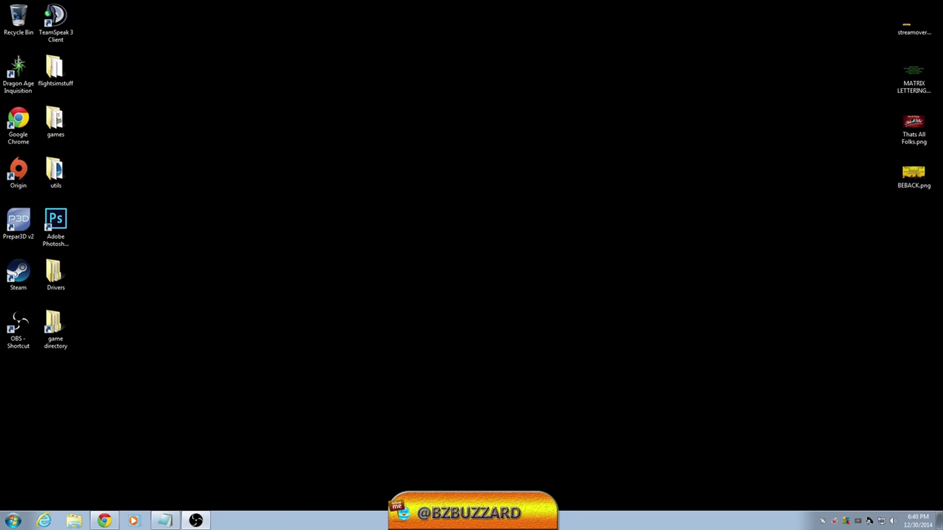
key(alt+Tab)
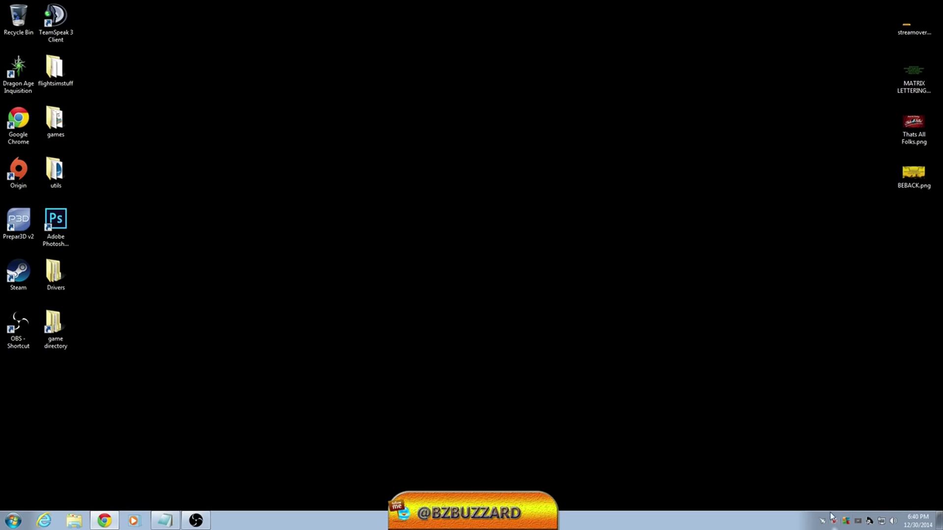
- Check the status of Windows Defender in Control Panel, then close its message and Control Panel
click(9, 523)
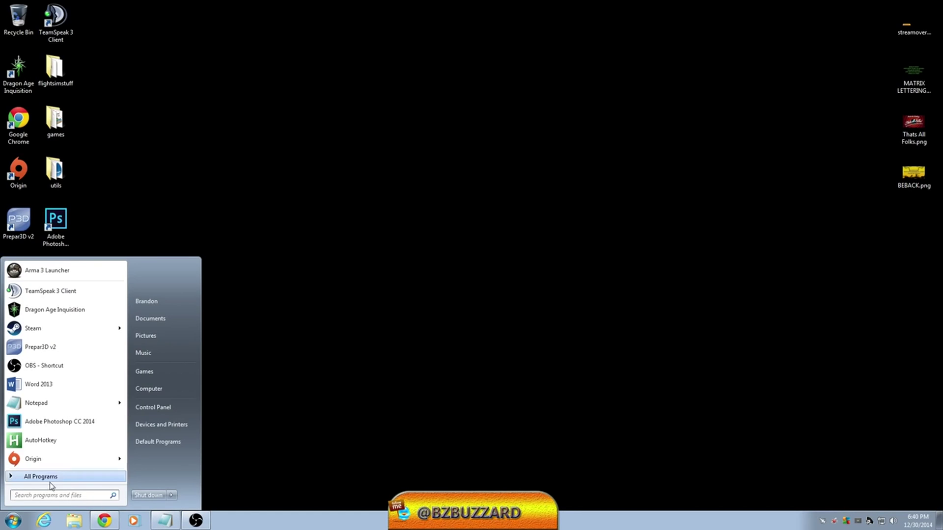
click(165, 407)
scroll(511, 238, down, 5)
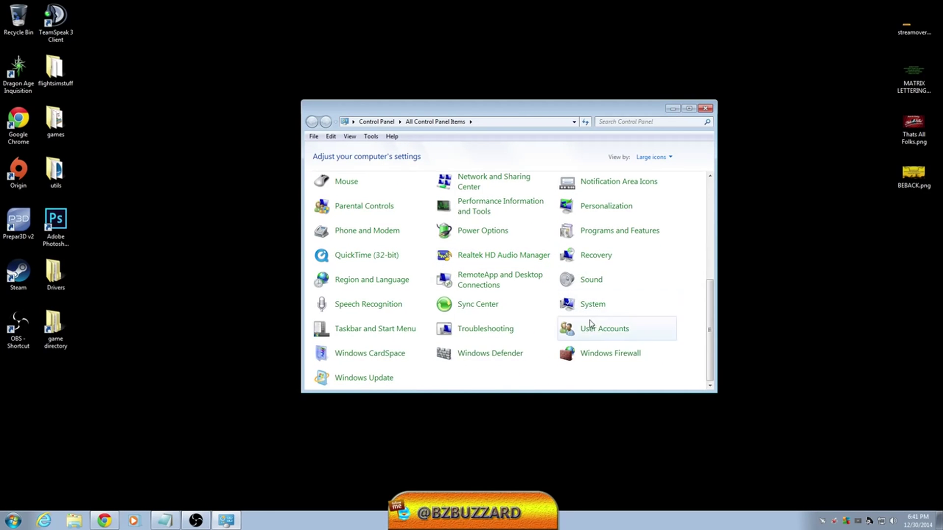
click(489, 359)
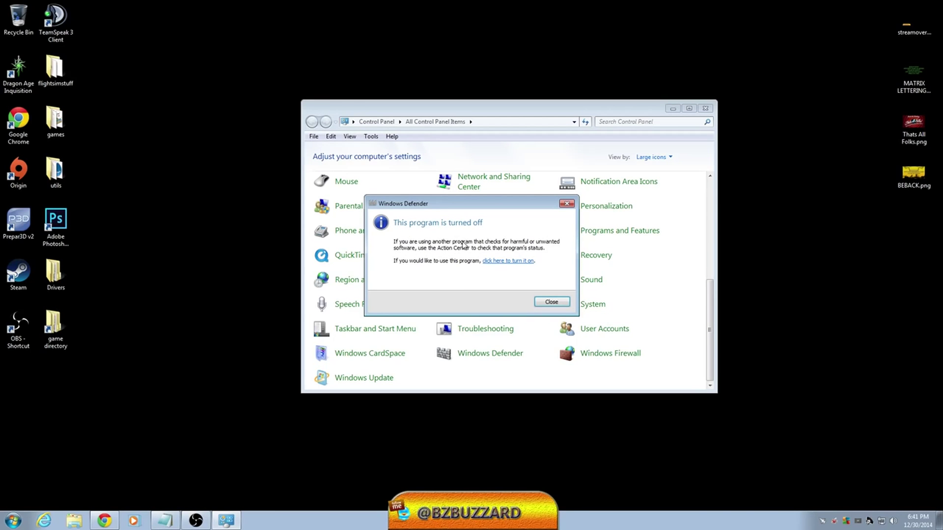
click(551, 302)
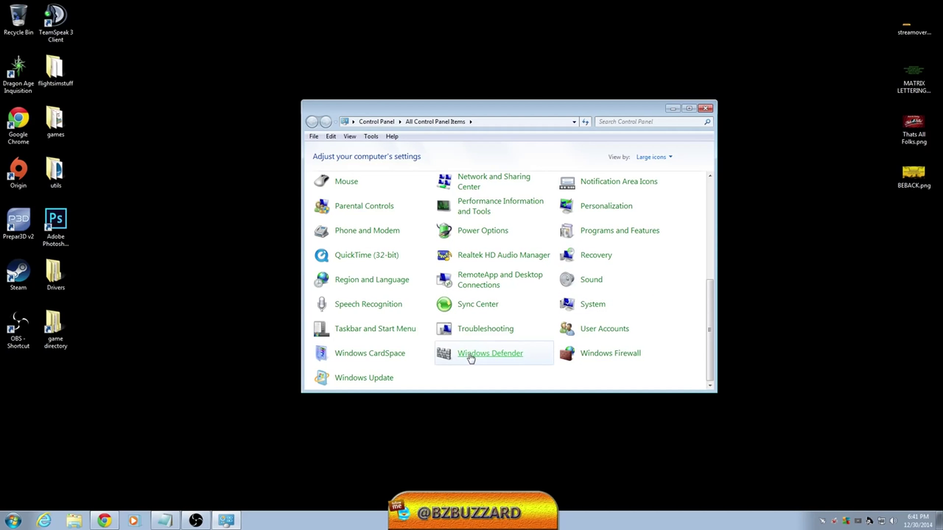
click(710, 109)
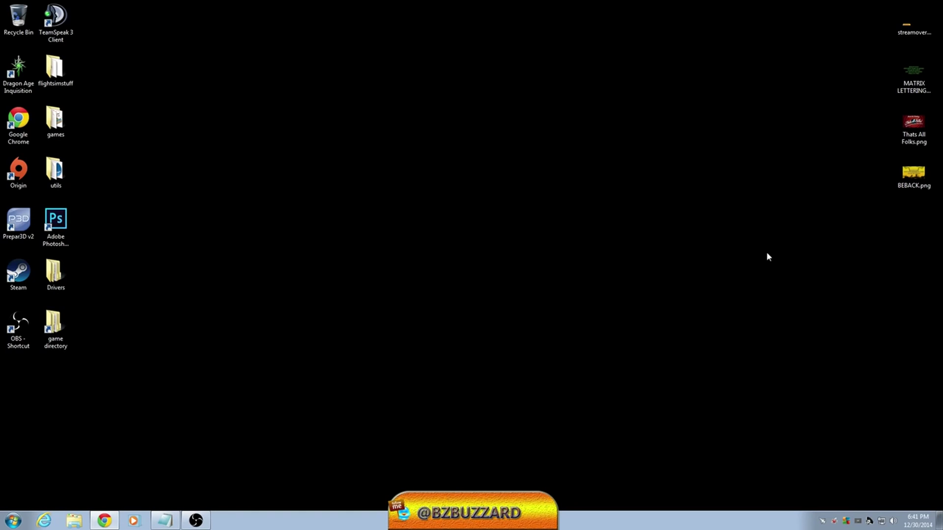
- Open MSI Afterburner, examine the graphics card controls and general properties, then cancel the properties and minimize it
double_click(823, 522)
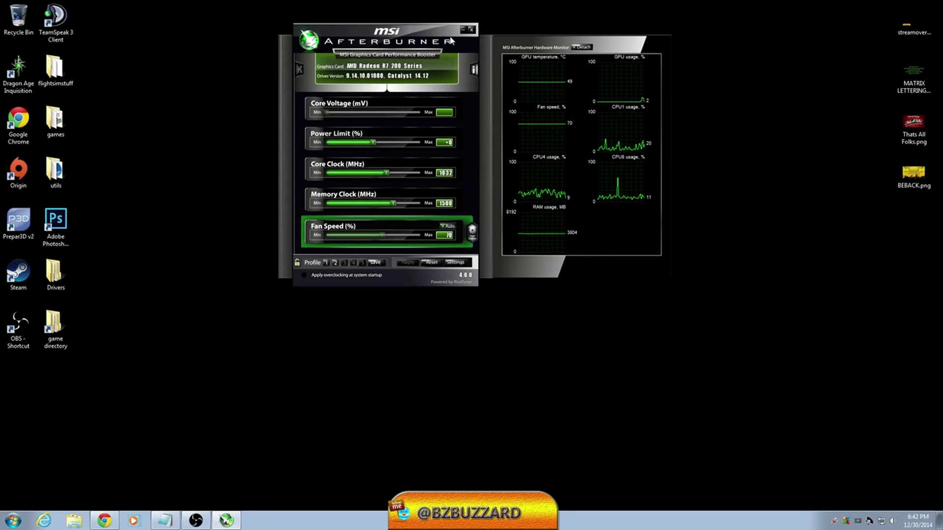
click(458, 263)
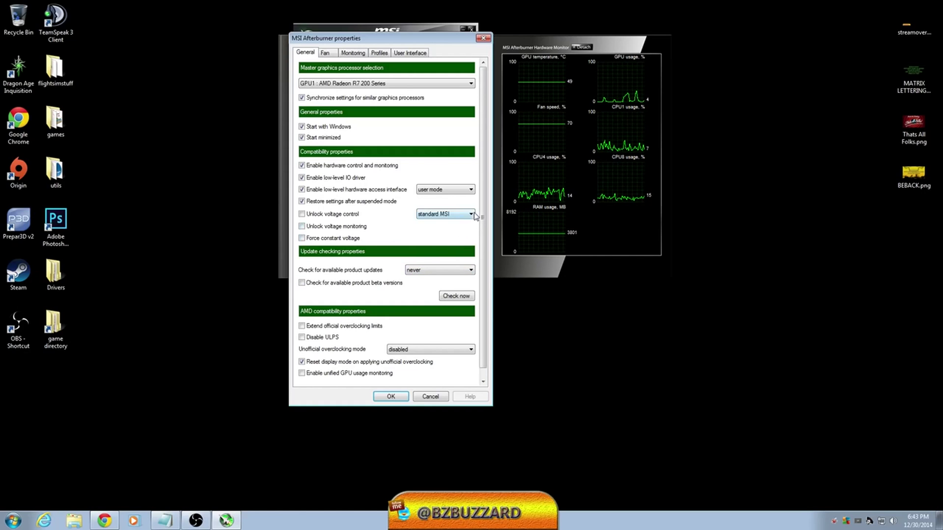
scroll(483, 208, down, 1)
scroll(484, 206, up, 1)
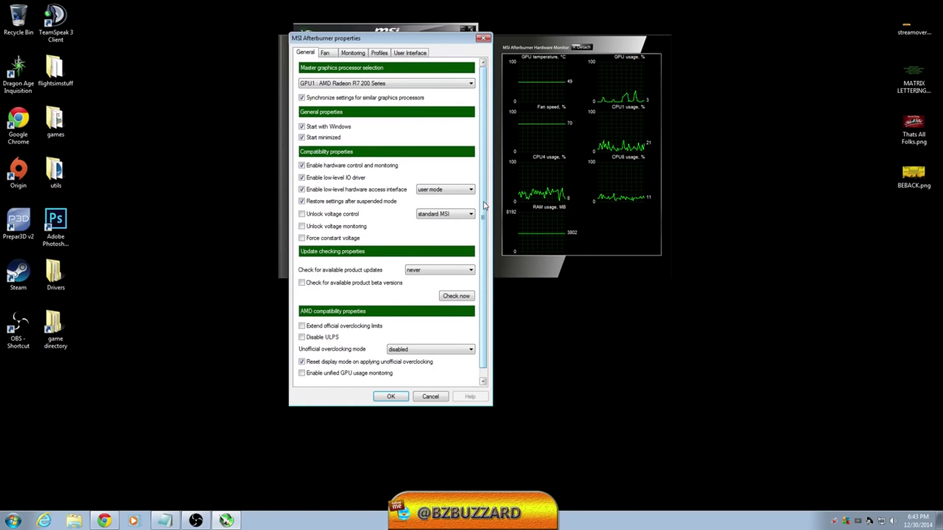
scroll(484, 206, down, 1)
scroll(484, 203, up, 1)
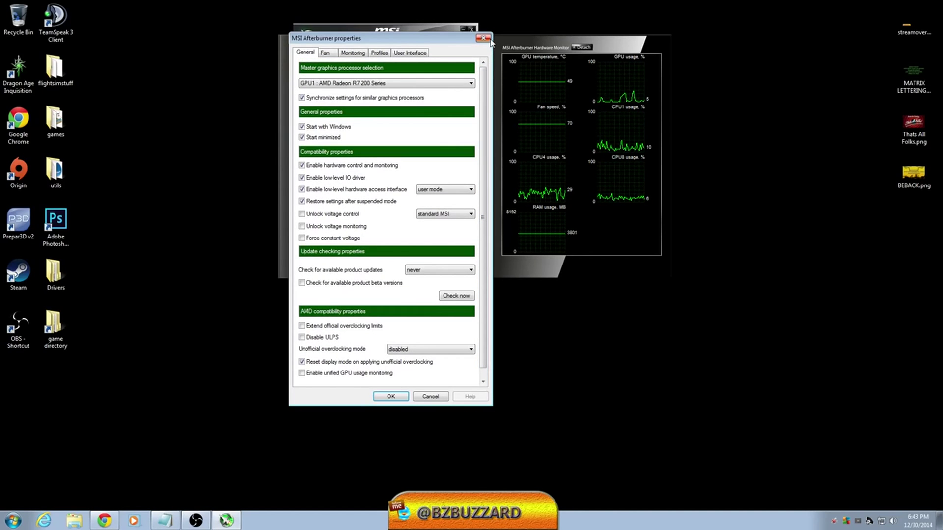
click(432, 396)
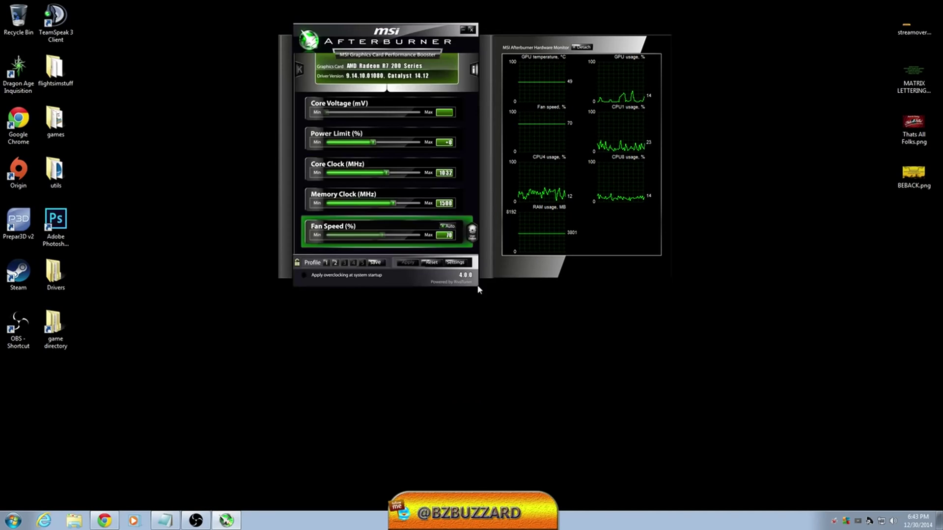
click(462, 30)
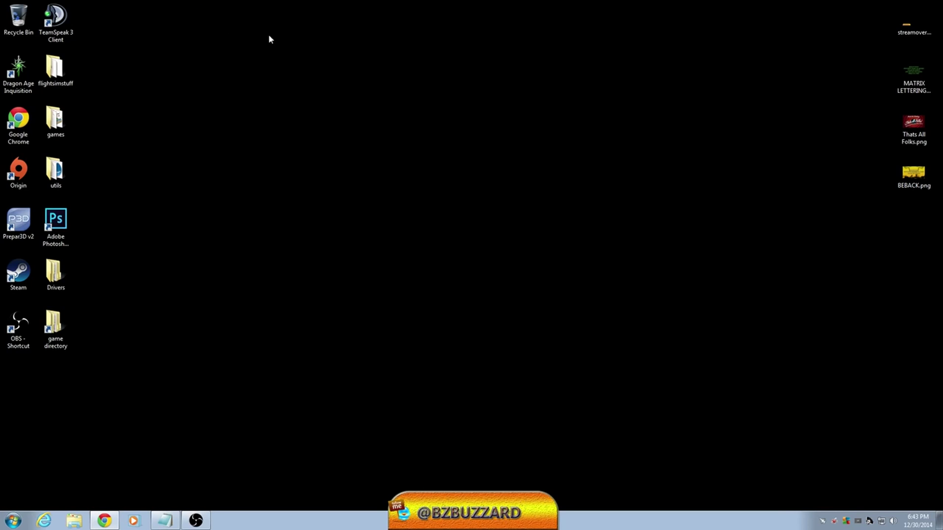
drag(130, 19, 795, 400)
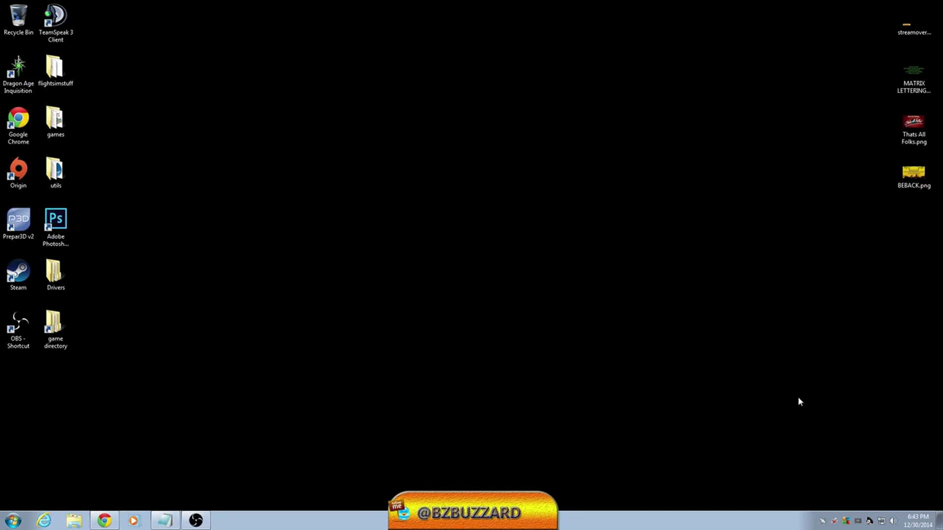
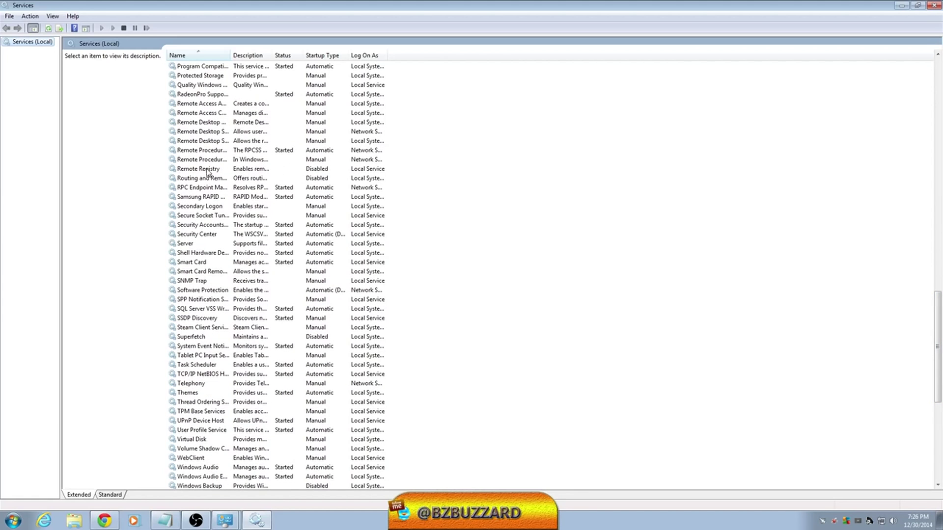
- Check the startup type in the Remote Registry service's properties, then cancel the dialog
click(203, 170)
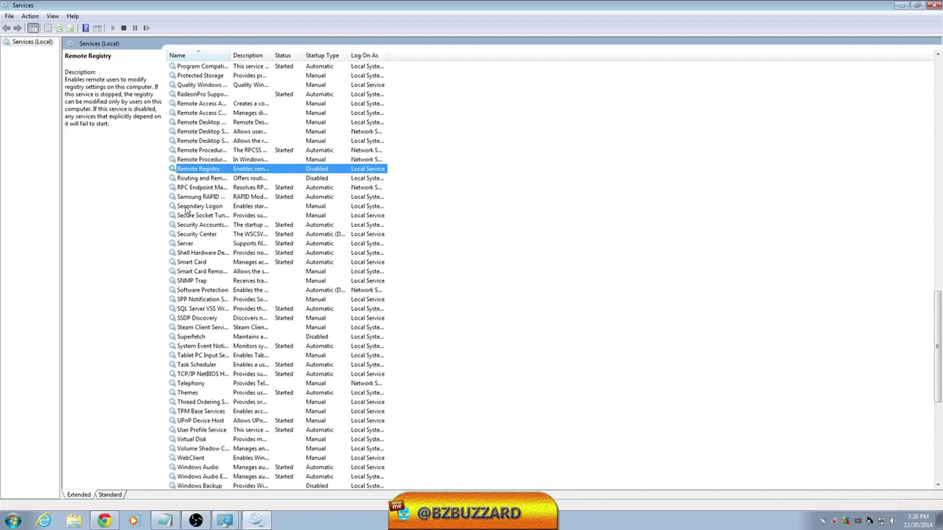
right_click(268, 172)
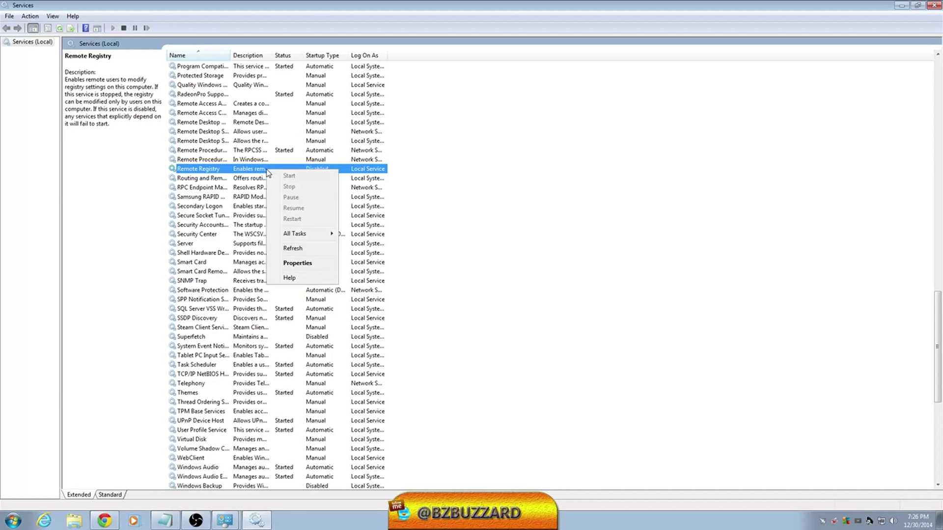
click(304, 263)
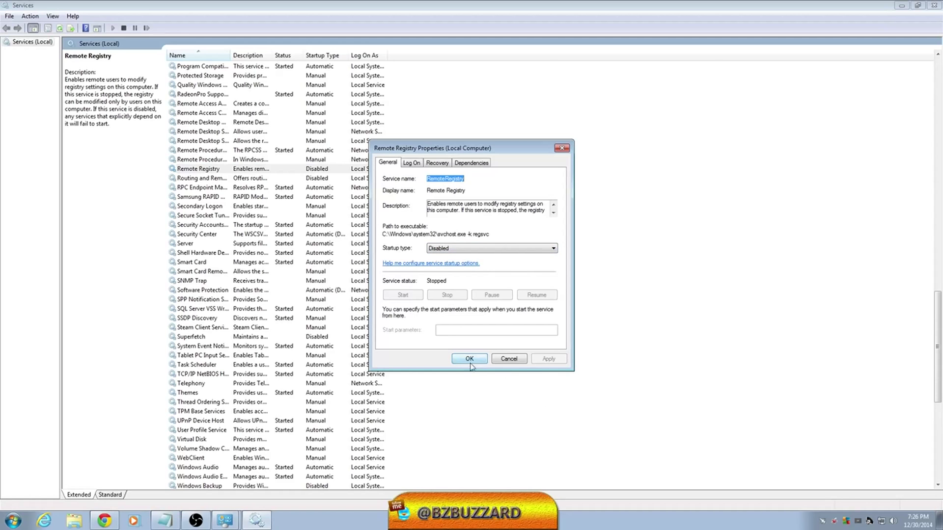
click(524, 362)
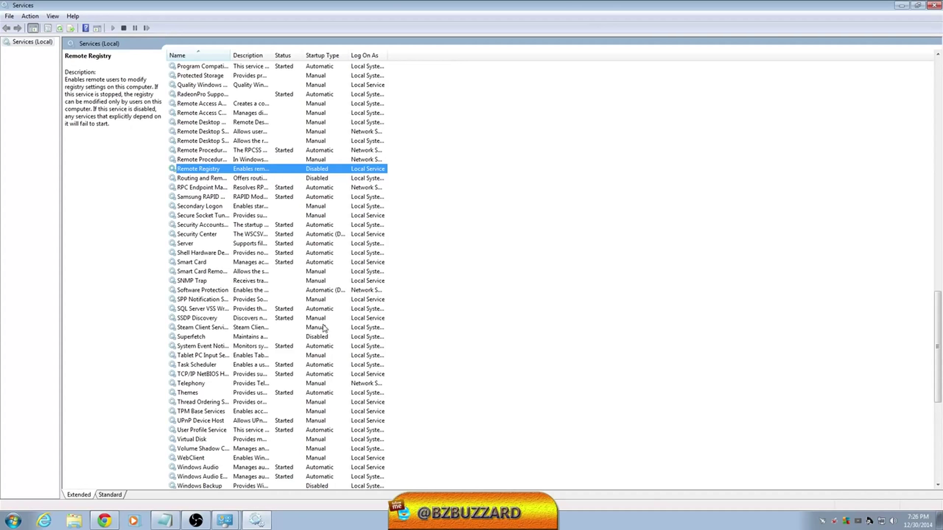
- Select the Windows Media Player Network Sharing Service and widen the Name column to show full service names
scroll(936, 319, down, 4)
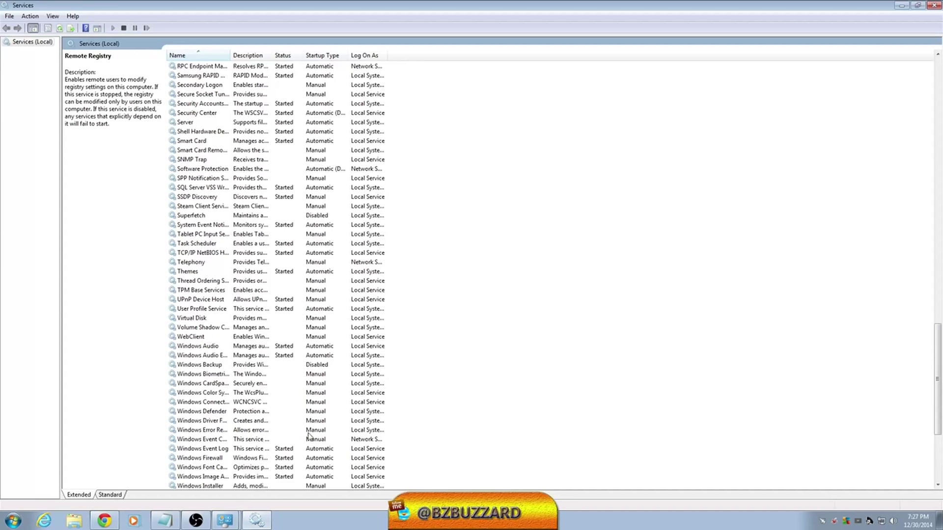
scroll(939, 412, down, 5)
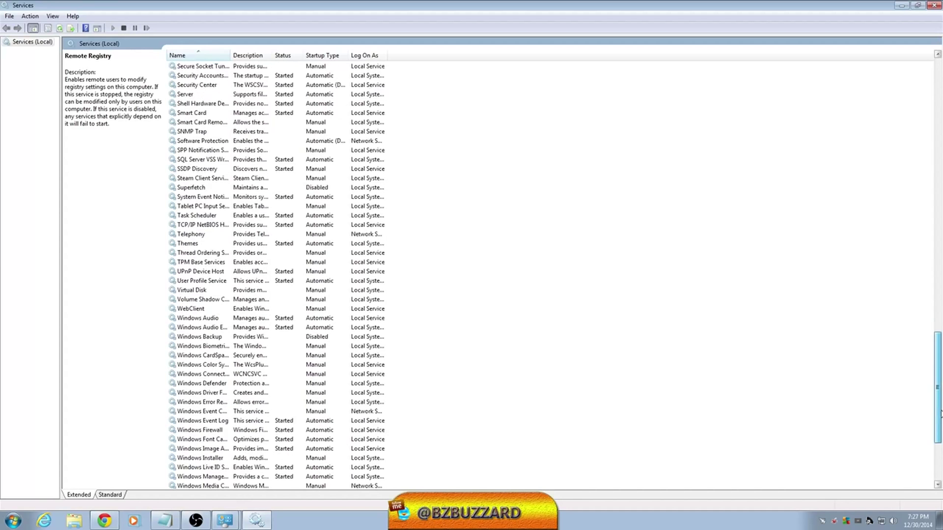
scroll(938, 412, down, 1)
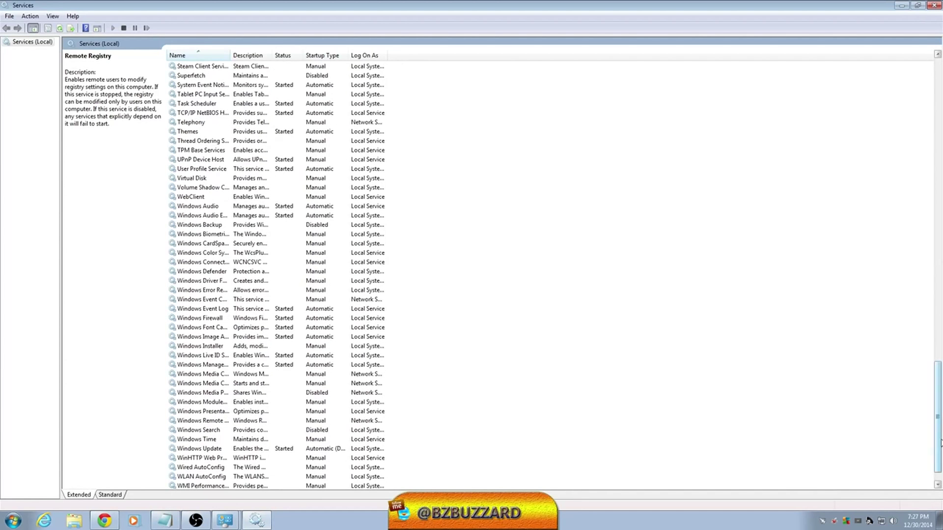
click(205, 393)
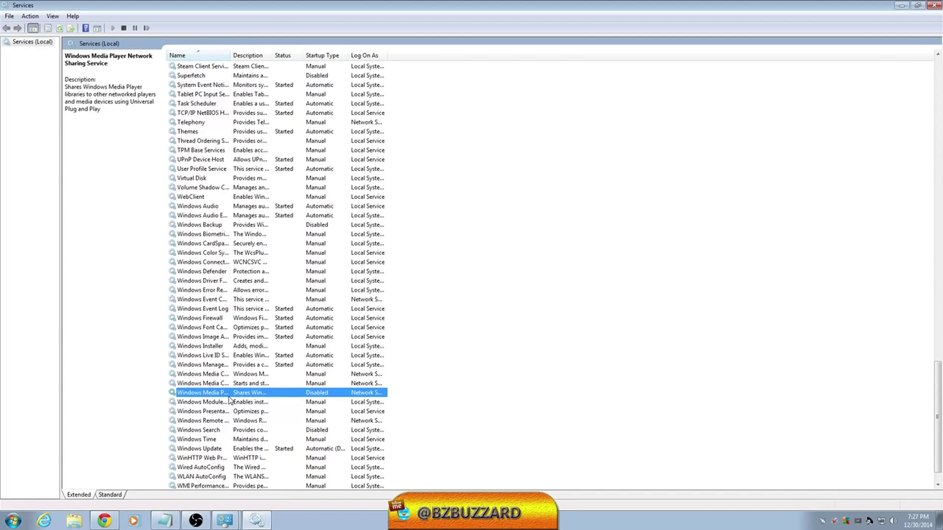
drag(229, 55, 353, 79)
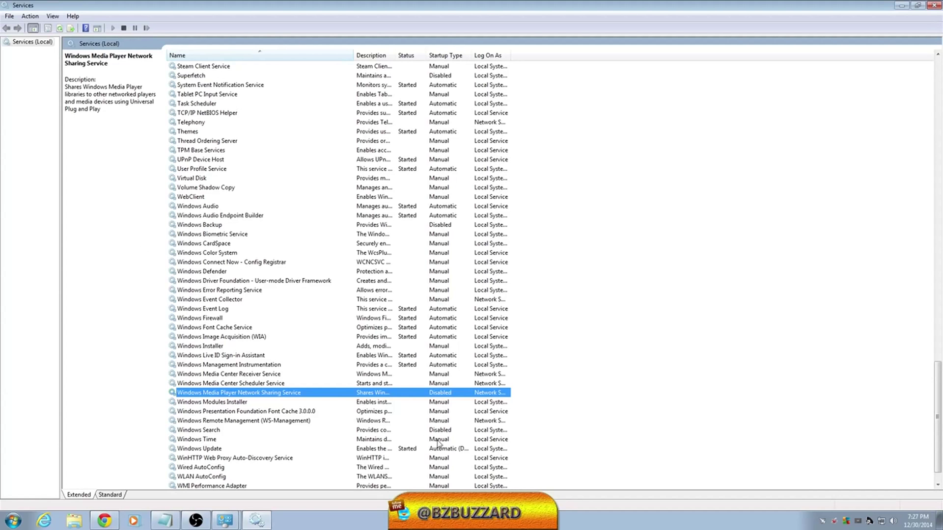
- Check the startup type in the Windows Media Player Network Sharing Service's properties, then cancel the dialog
right_click(320, 399)
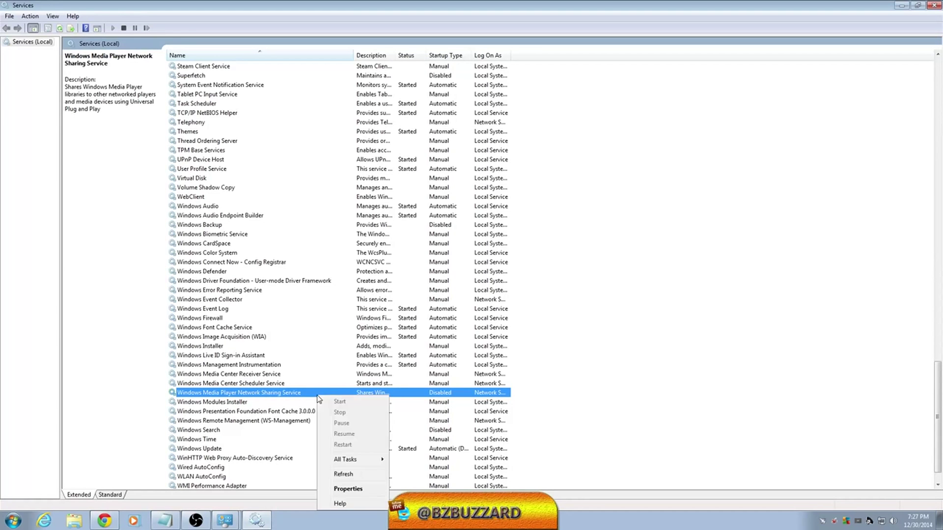
click(347, 491)
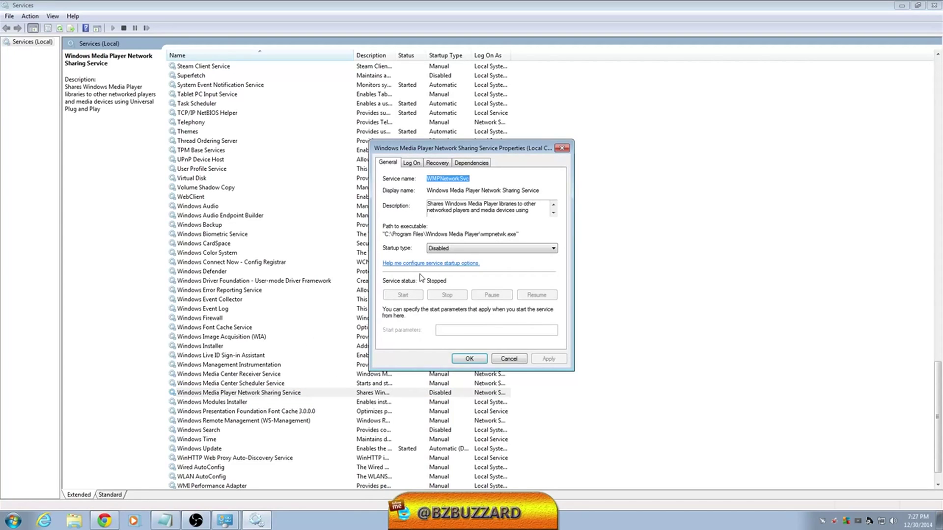
click(509, 359)
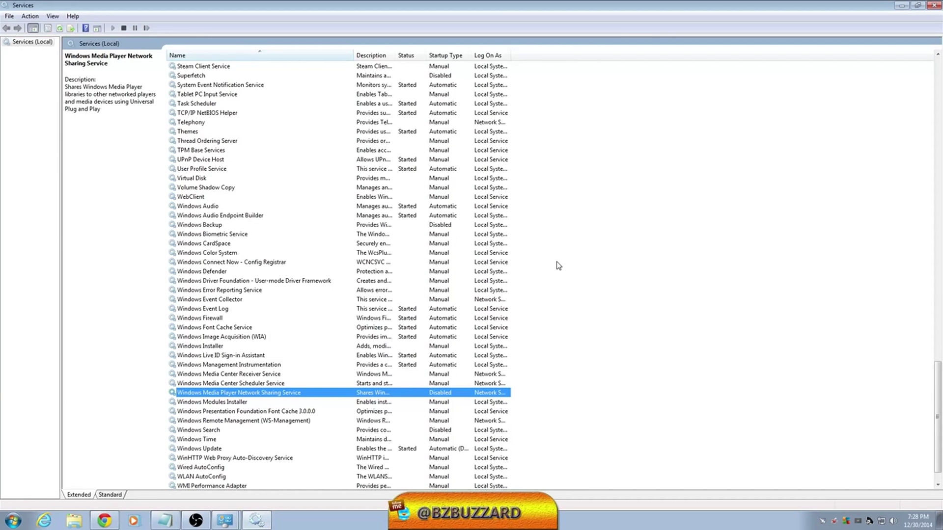
- Find the Superfetch service, check the startup type in its properties and close the dialog
scroll(567, 211, up, 1)
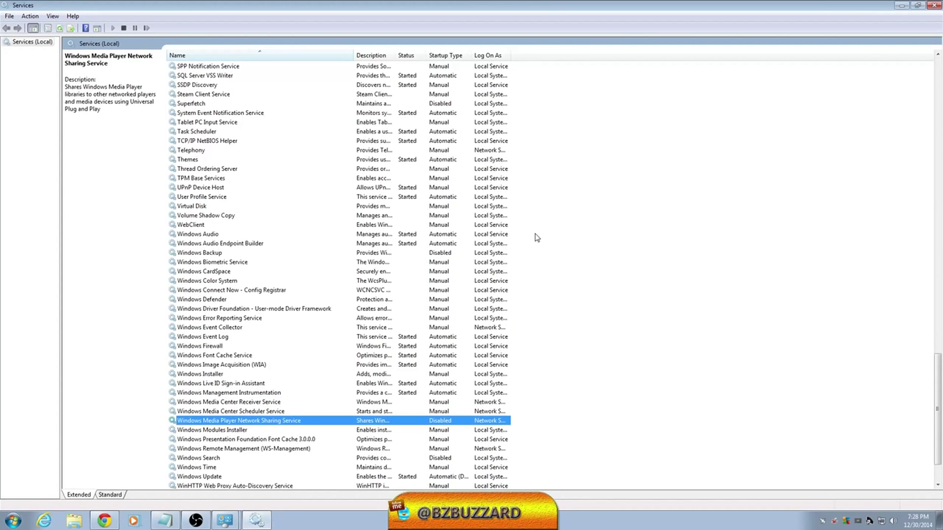
scroll(544, 242, down, 2)
scroll(544, 244, up, 4)
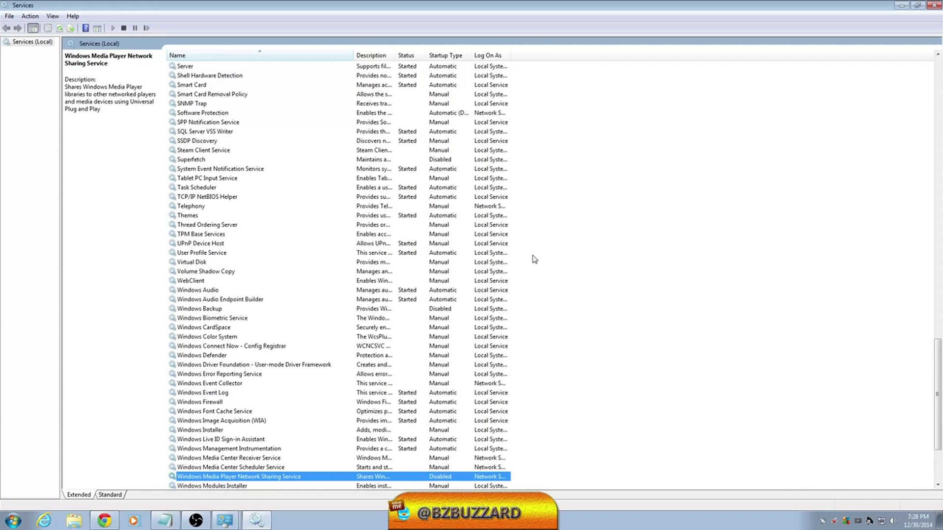
scroll(534, 269, up, 1)
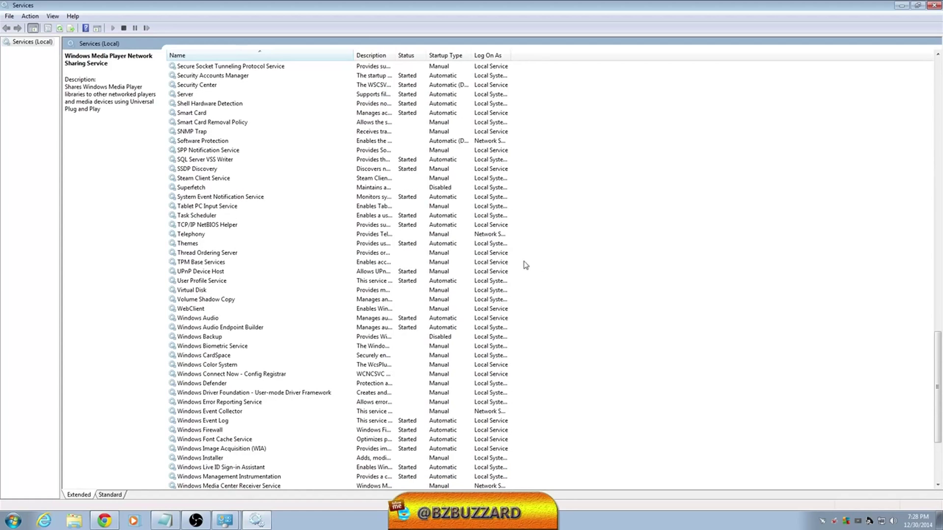
scroll(477, 244, up, 1)
scroll(480, 268, up, 1)
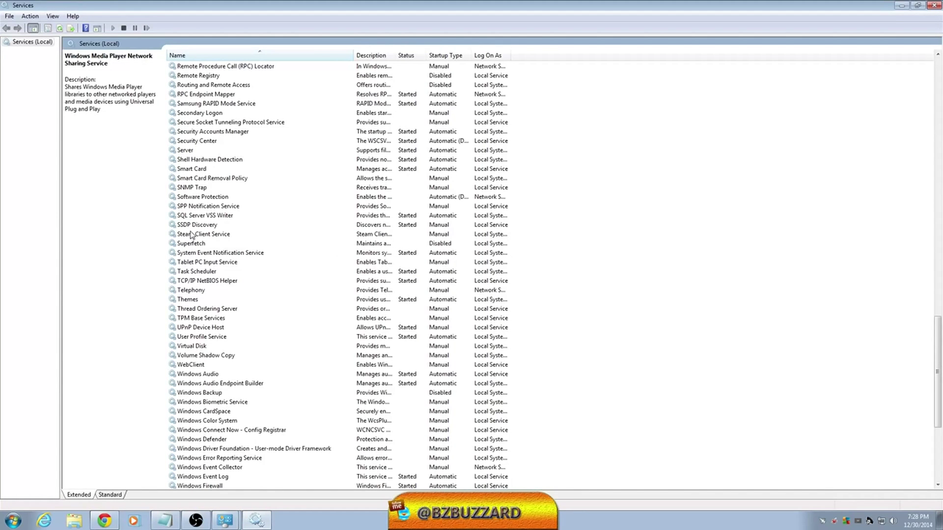
click(202, 244)
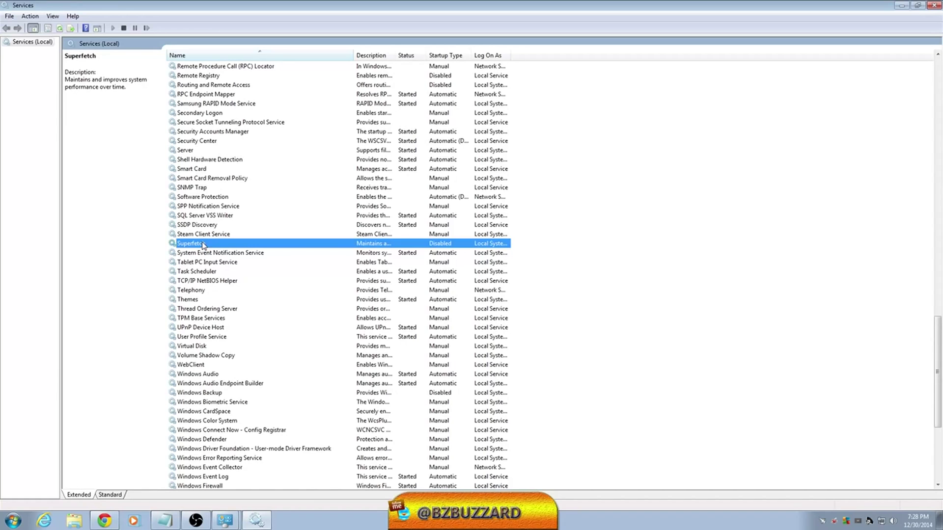
right_click(367, 250)
click(402, 340)
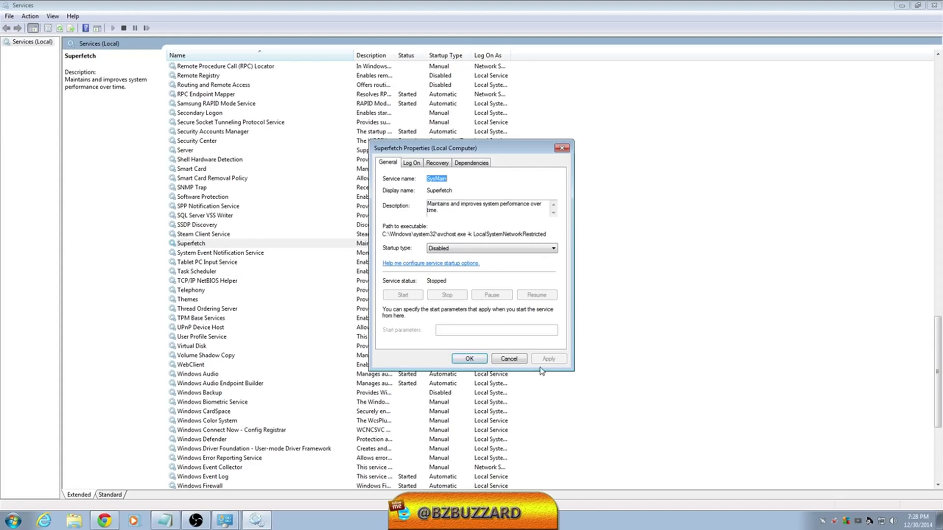
click(469, 359)
- Select the AMD FUEL Service near the start of the services list and widen the Description column
scroll(295, 250, up, 1)
scroll(293, 249, up, 6)
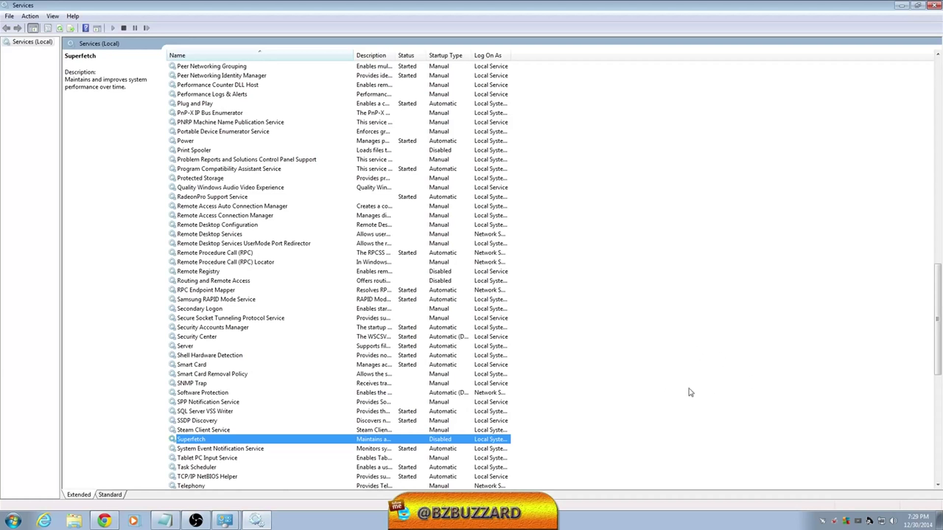
scroll(554, 275, down, 2)
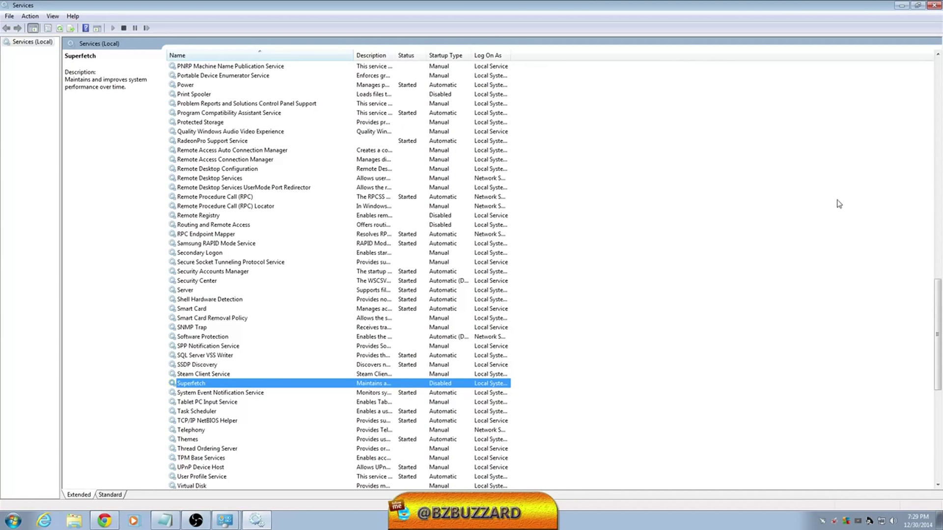
drag(939, 301, 935, 69)
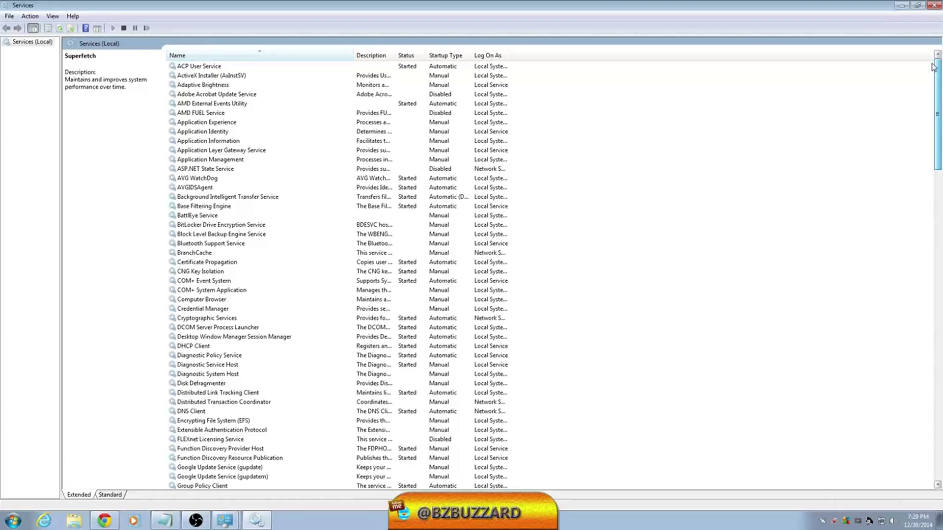
click(202, 113)
drag(397, 56, 446, 53)
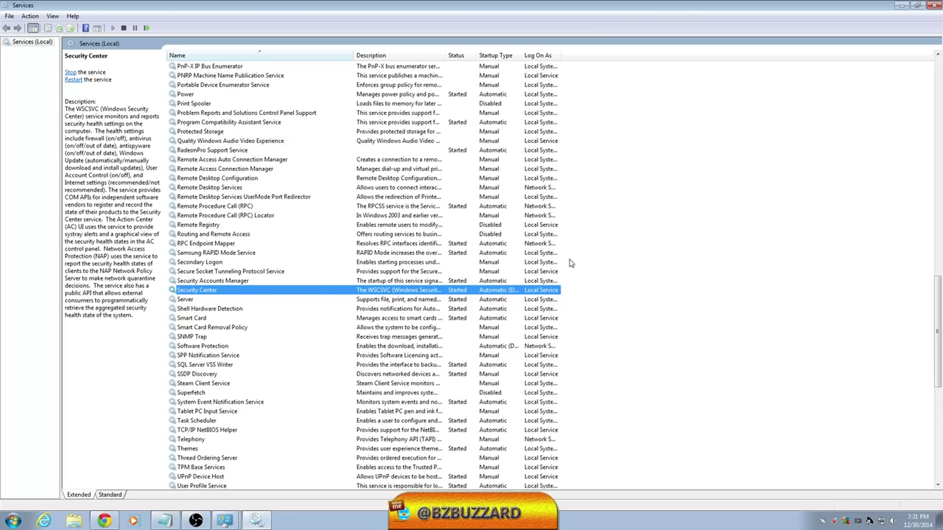
- Find the Microsoft .NET Framework NGEN v4.0.30319 X64 and X86 services and compare their entries
scroll(309, 289, up, 5)
scroll(311, 296, down, 5)
scroll(317, 290, up, 7)
scroll(317, 288, up, 7)
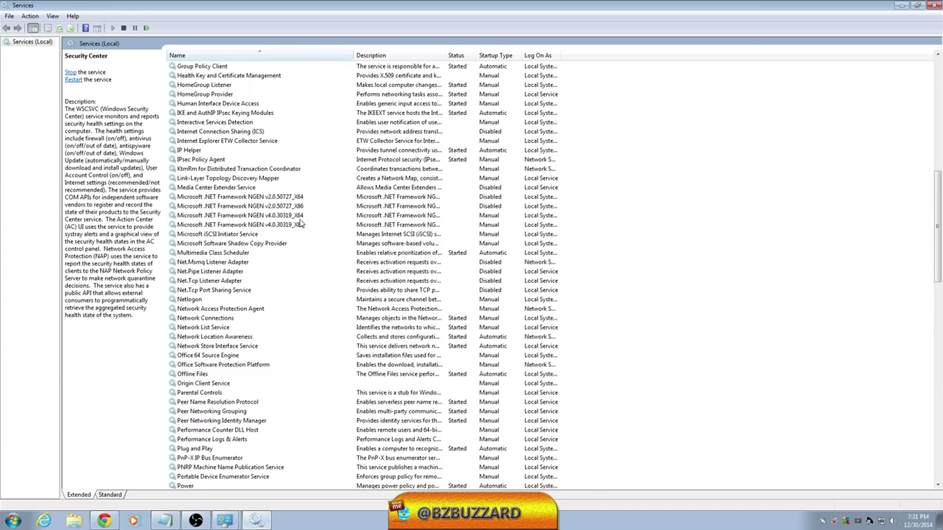
click(273, 216)
click(275, 224)
click(276, 216)
click(273, 226)
click(274, 216)
click(273, 225)
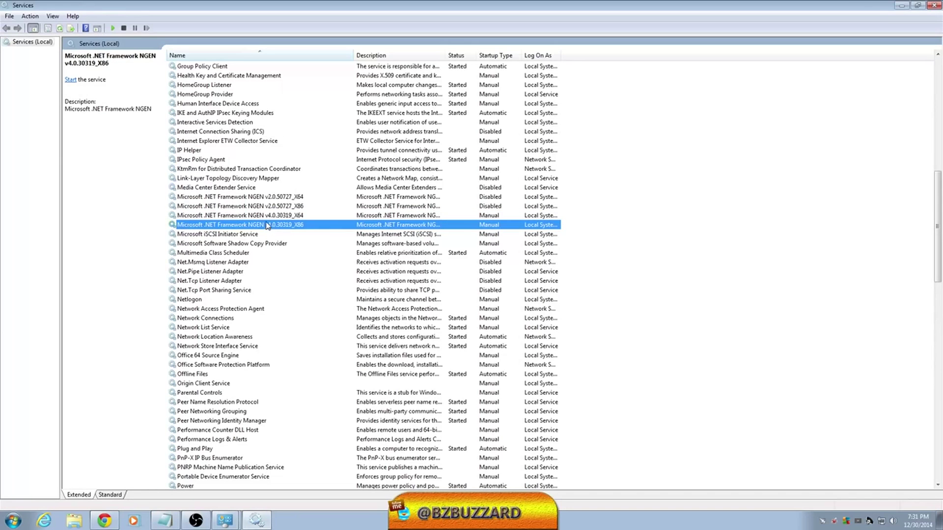
click(267, 218)
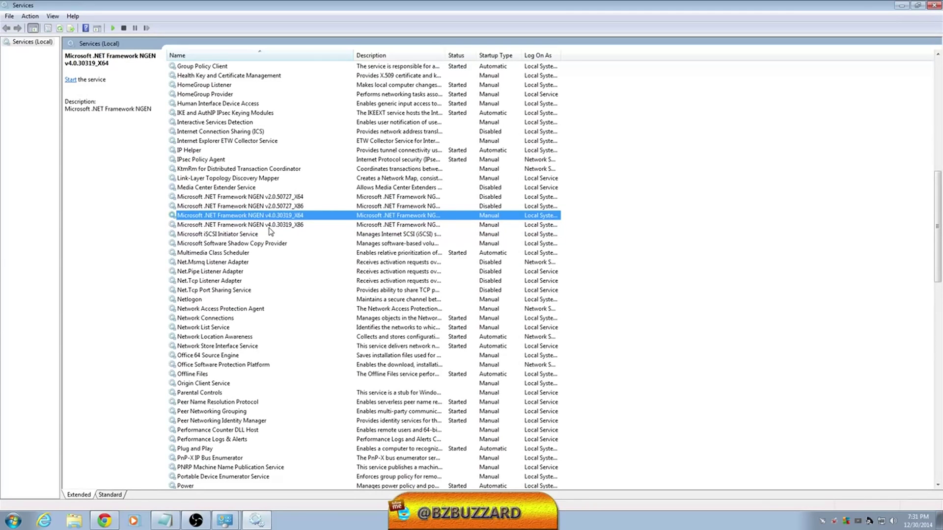
click(274, 225)
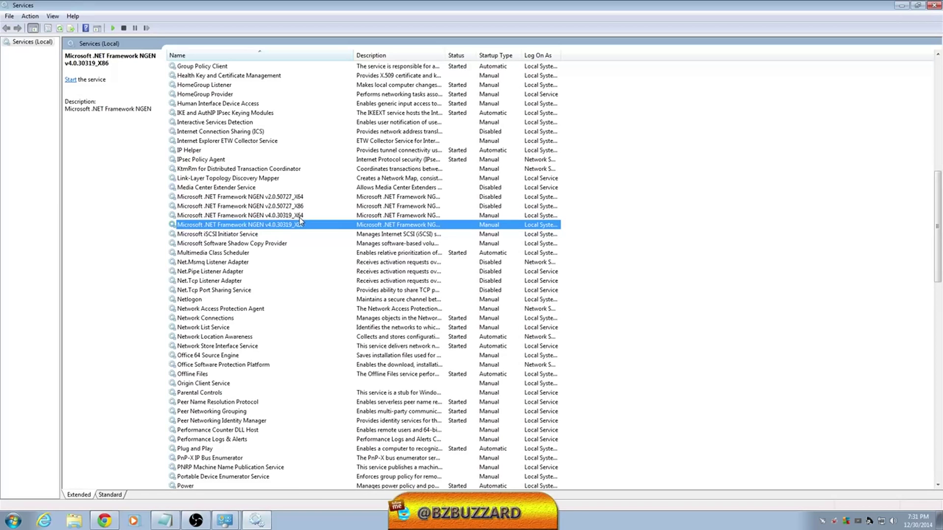
- Review the startup type options of Microsoft .NET Framework NGEN v4.0.30319_X64, choose Manual, then cancel its properties
click(300, 217)
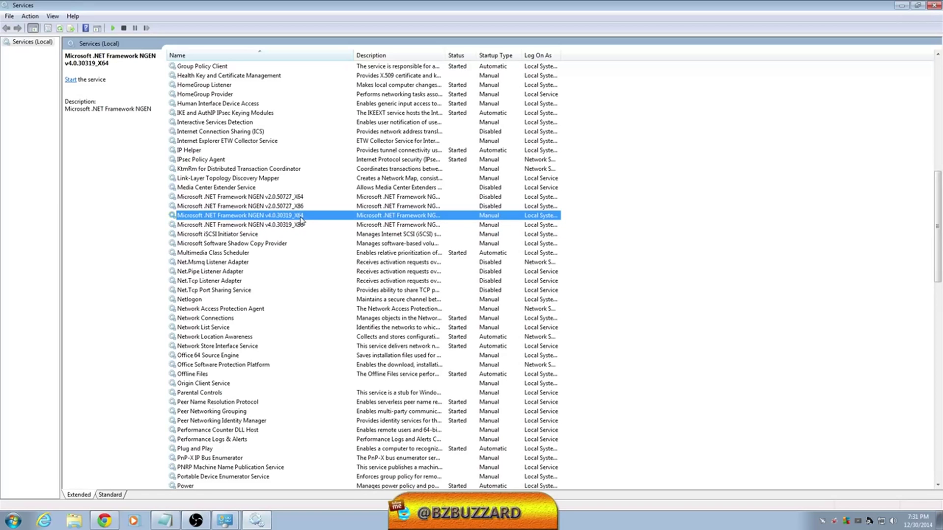
right_click(401, 221)
click(429, 310)
click(457, 248)
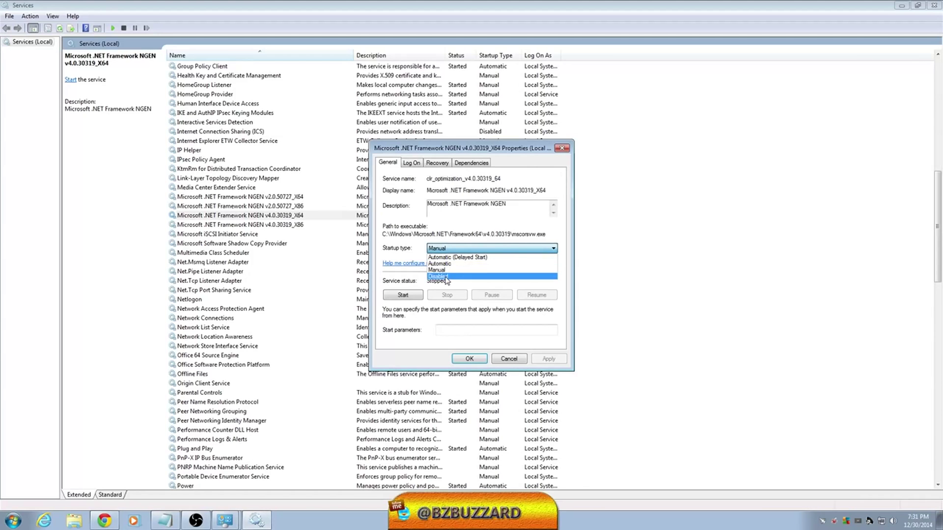
click(445, 271)
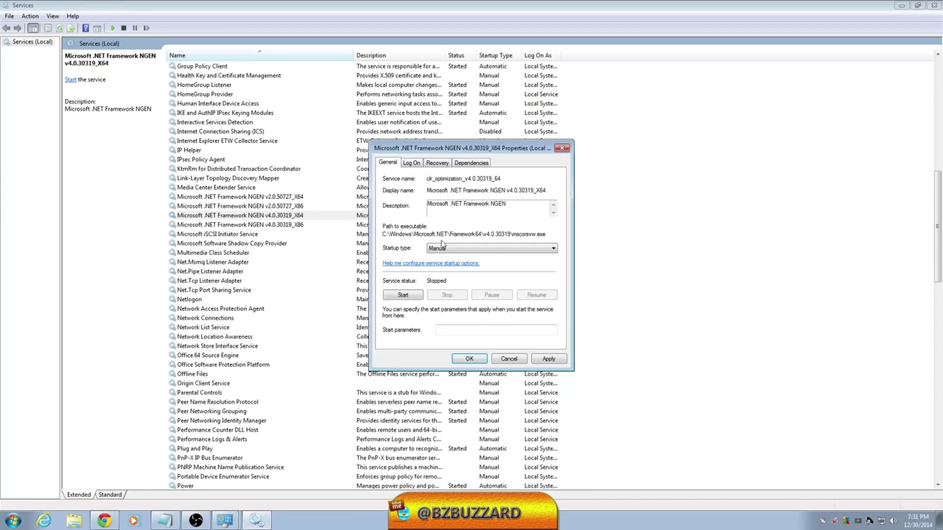
click(509, 359)
- Compare the startup types of the v2.0.50727 and v4.0.30319 Microsoft .NET Framework NGEN services, both X64 and X86
click(270, 224)
click(275, 216)
click(278, 226)
click(280, 216)
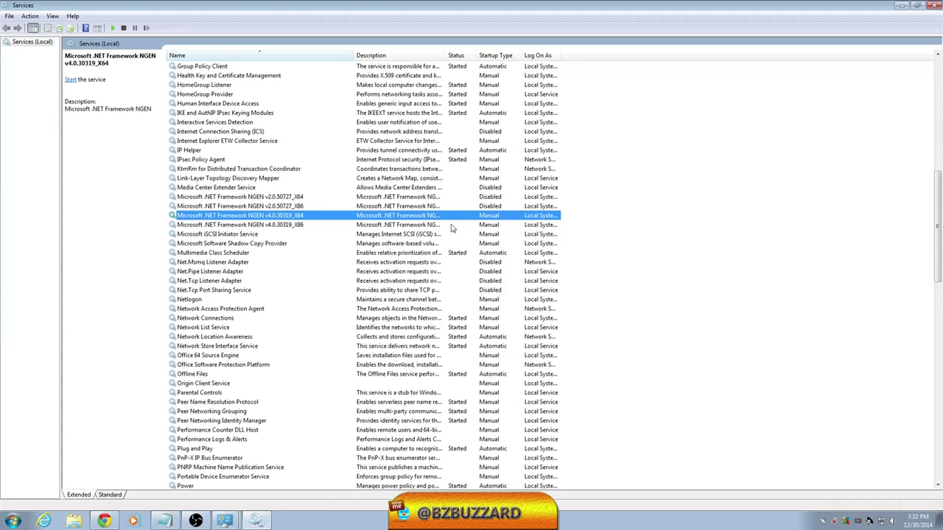
click(491, 224)
click(489, 217)
click(488, 203)
click(485, 197)
click(483, 206)
click(481, 198)
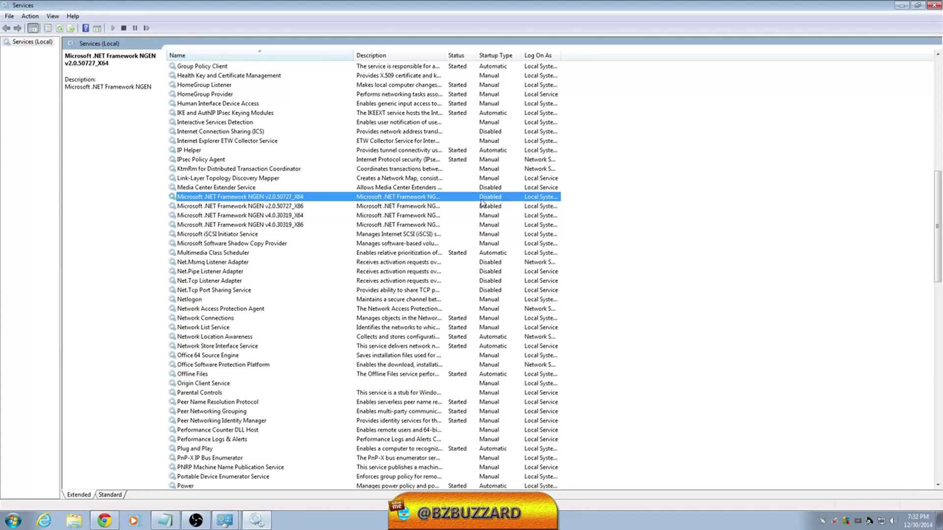
click(481, 207)
click(479, 217)
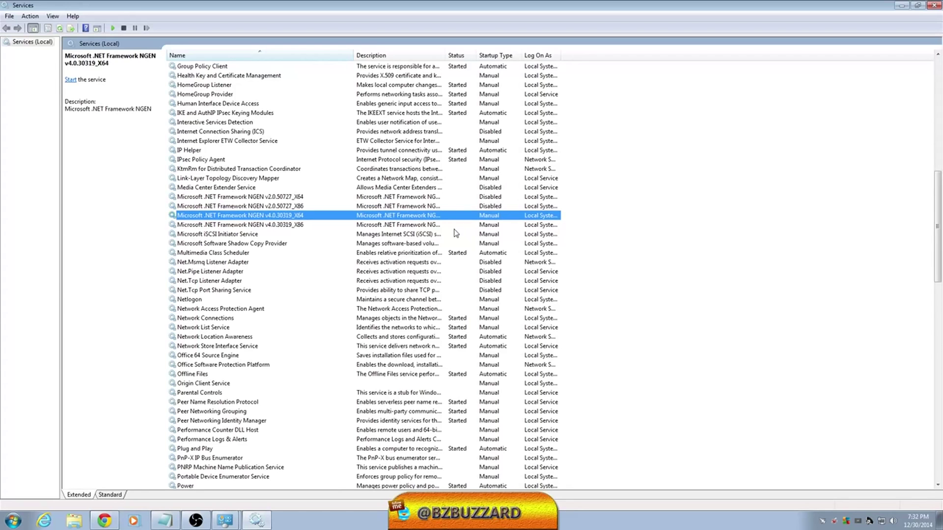
click(381, 225)
click(390, 217)
click(310, 198)
click(302, 207)
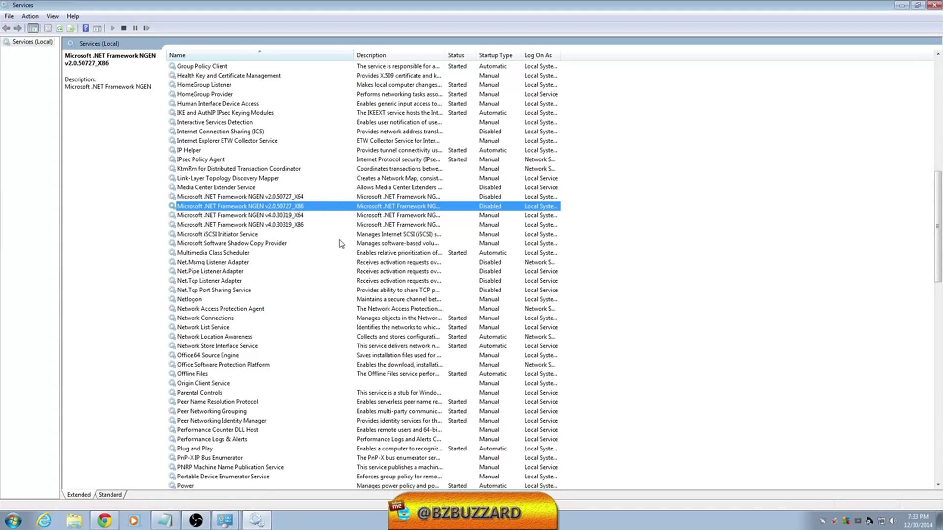
click(279, 217)
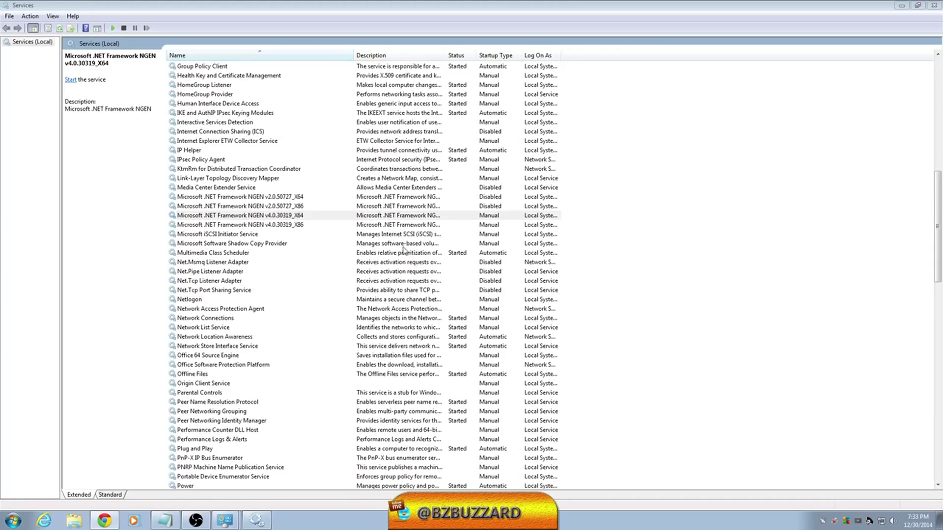
- Find the Windows Search service and check its startup type in its properties, then cancel
drag(940, 219, 940, 432)
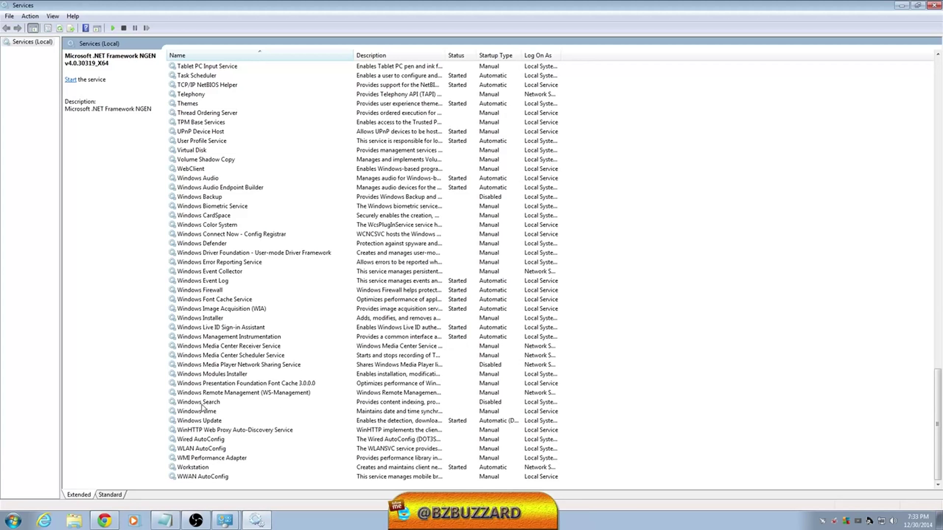
click(216, 404)
right_click(216, 404)
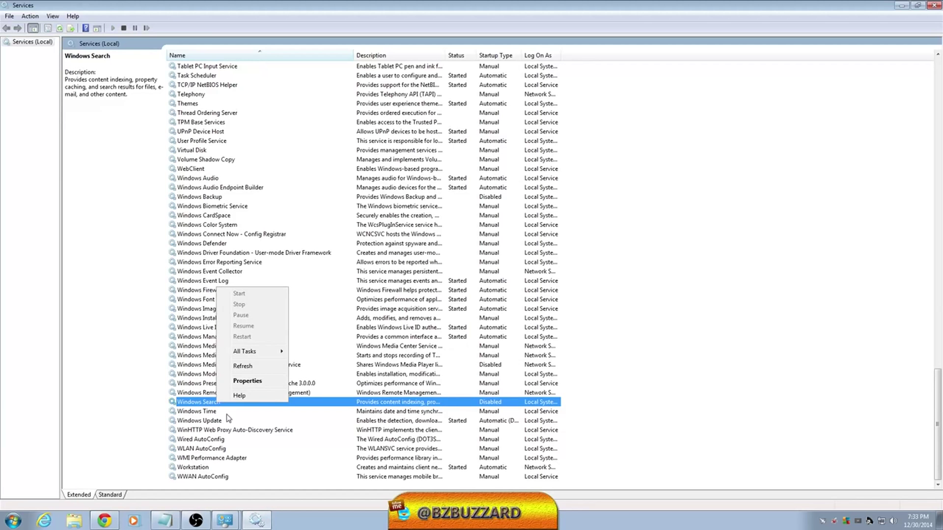
click(248, 392)
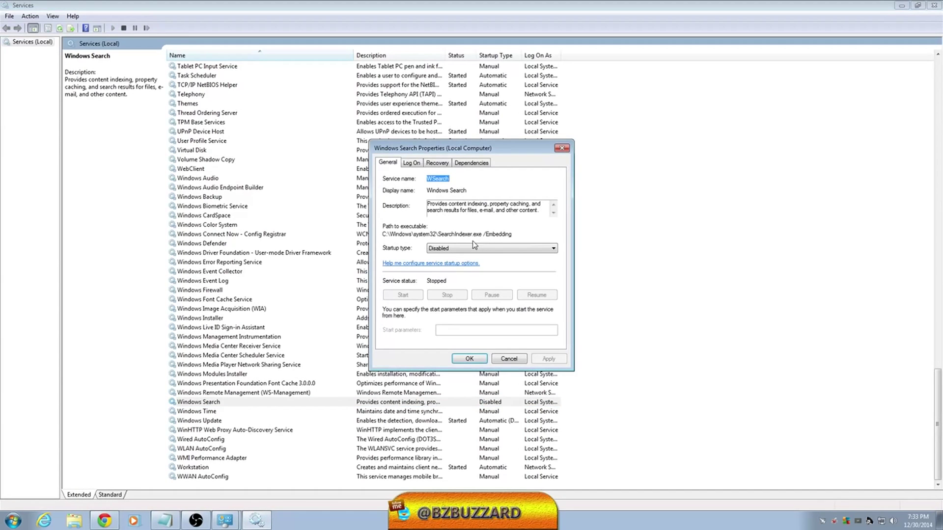
click(506, 360)
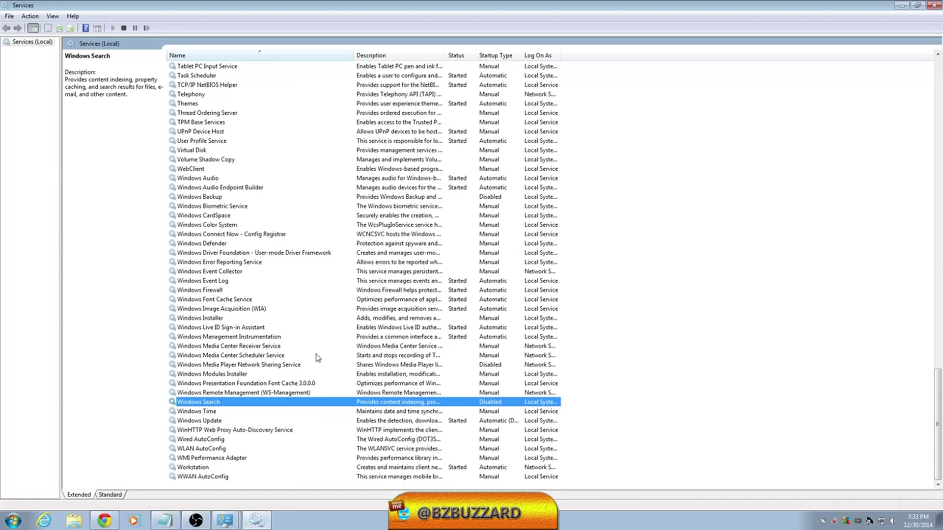
- Try the Start menu search with obs, dragon and msconfig, then close it without launching anything
click(13, 523)
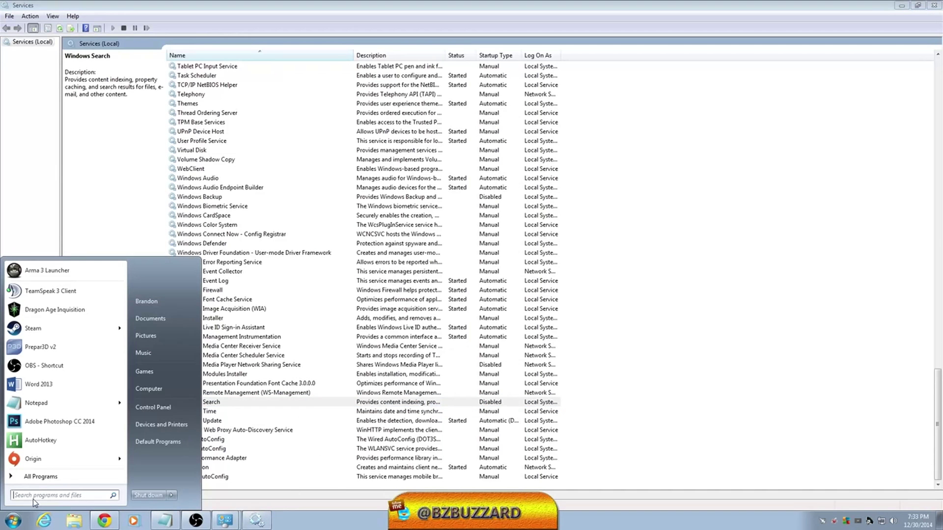
text(obs)
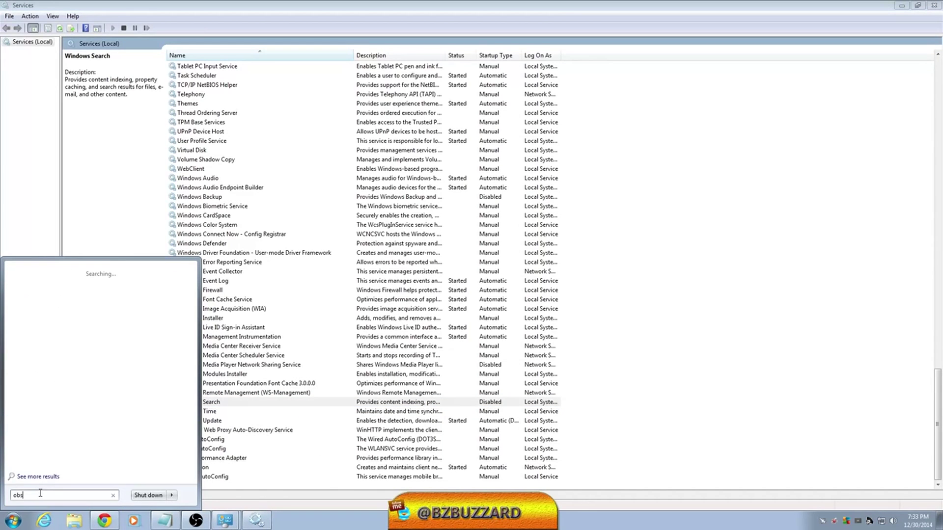
key(BackSpace)
key(BackSpace)
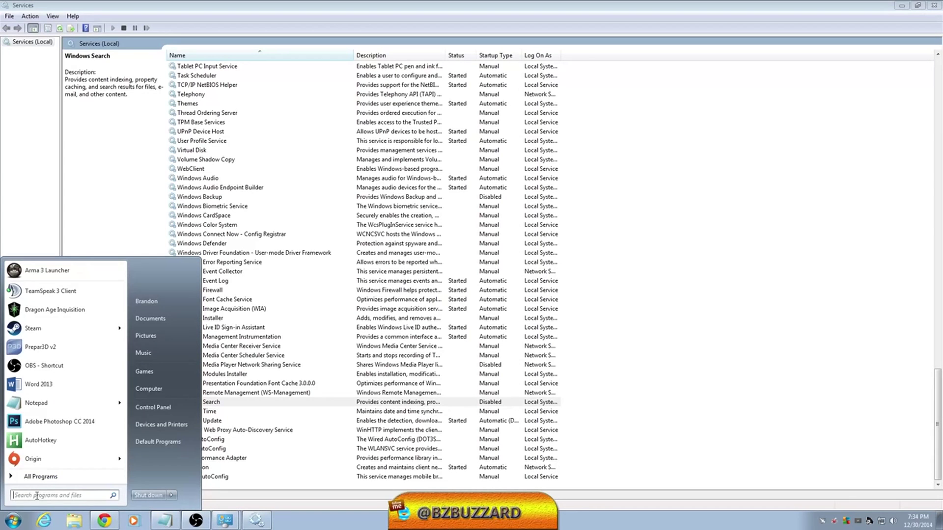
text(dragi)
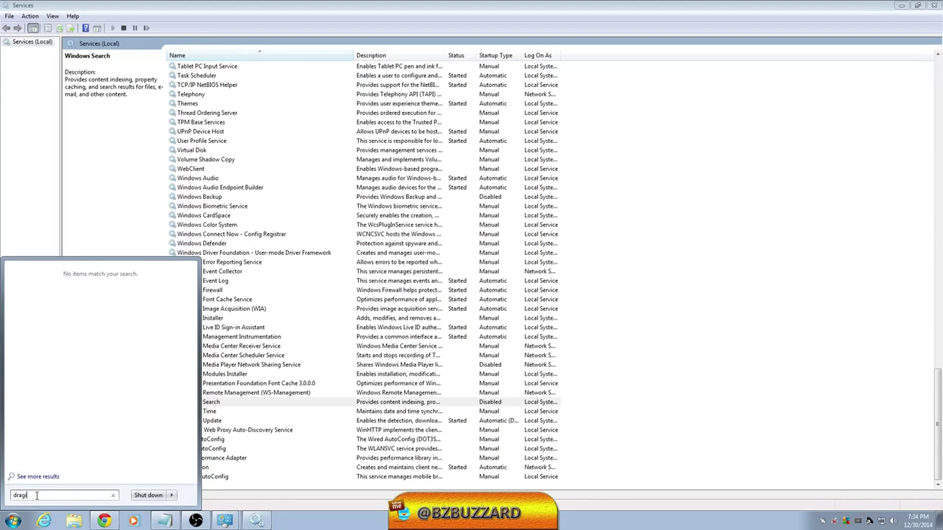
text(oon)
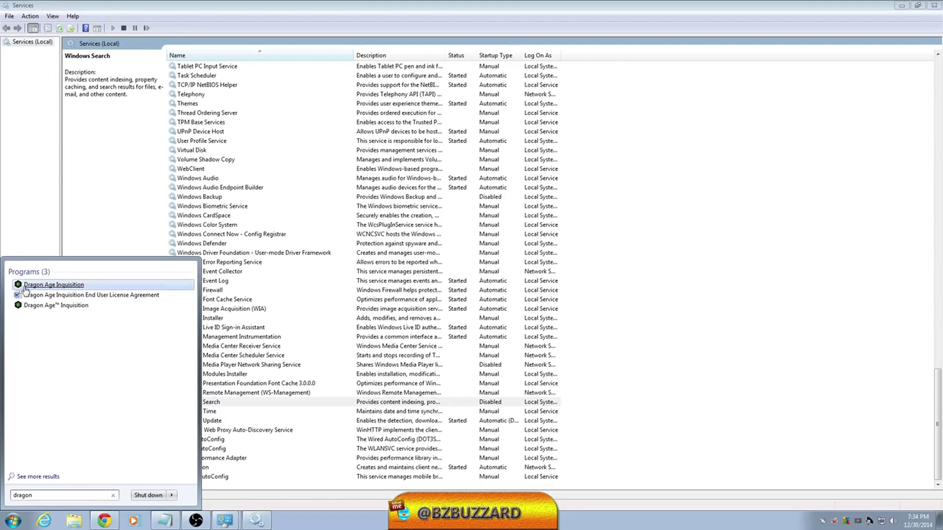
double_click(23, 494)
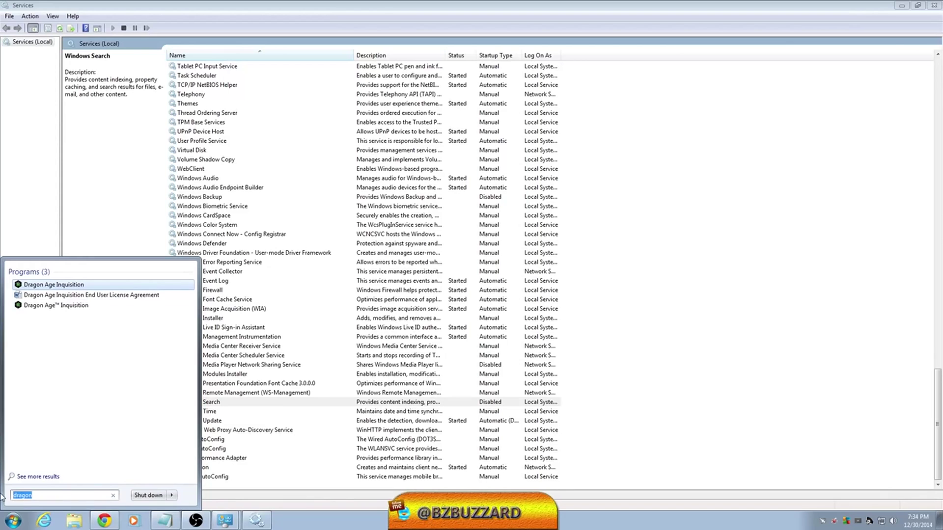
text(msconfig)
click(34, 217)
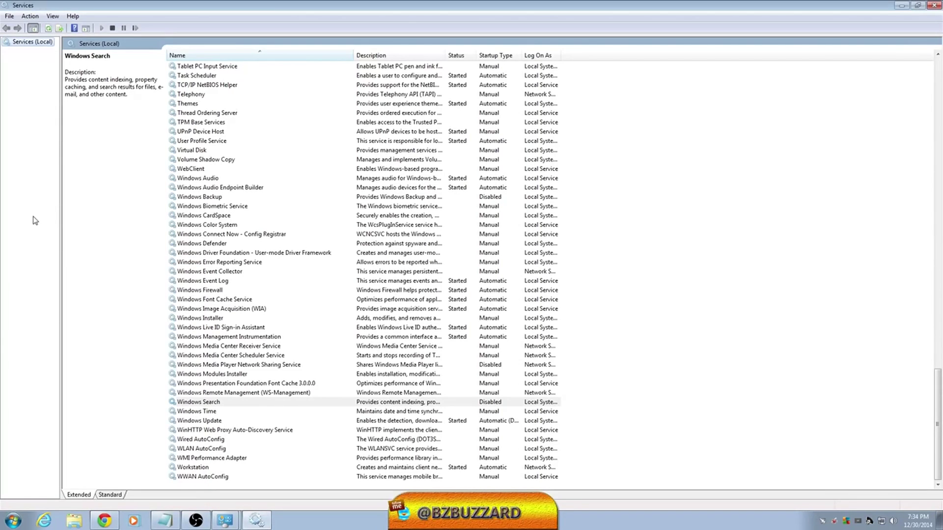
- Recheck the Windows Search service's properties and close them without making changes
click(220, 402)
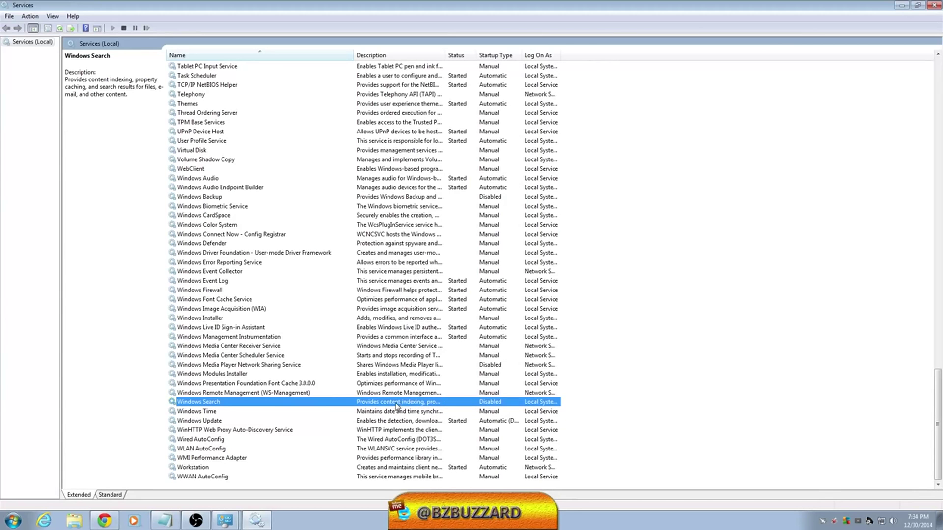
right_click(293, 404)
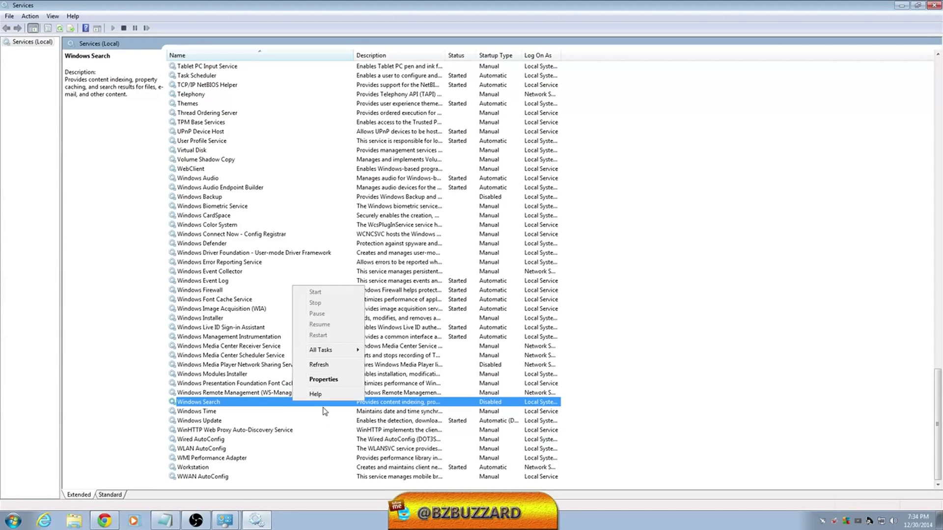
click(319, 387)
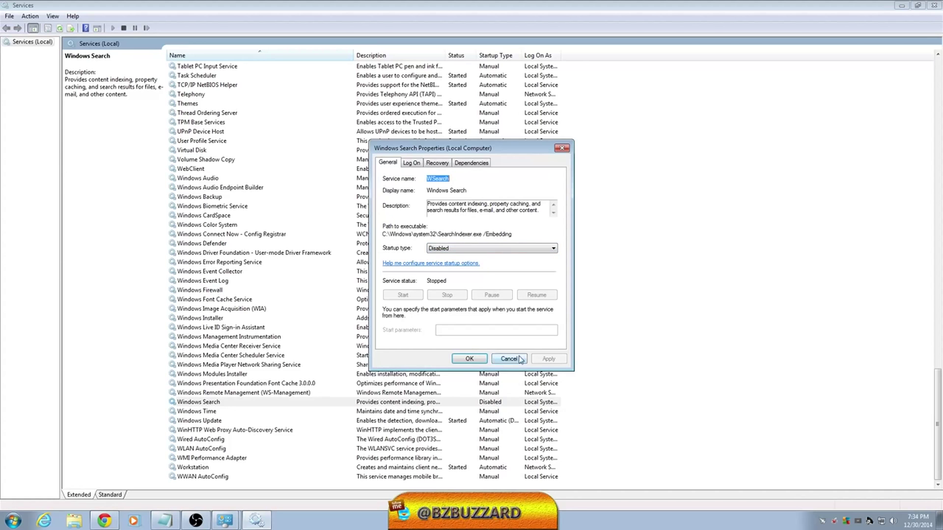
click(508, 359)
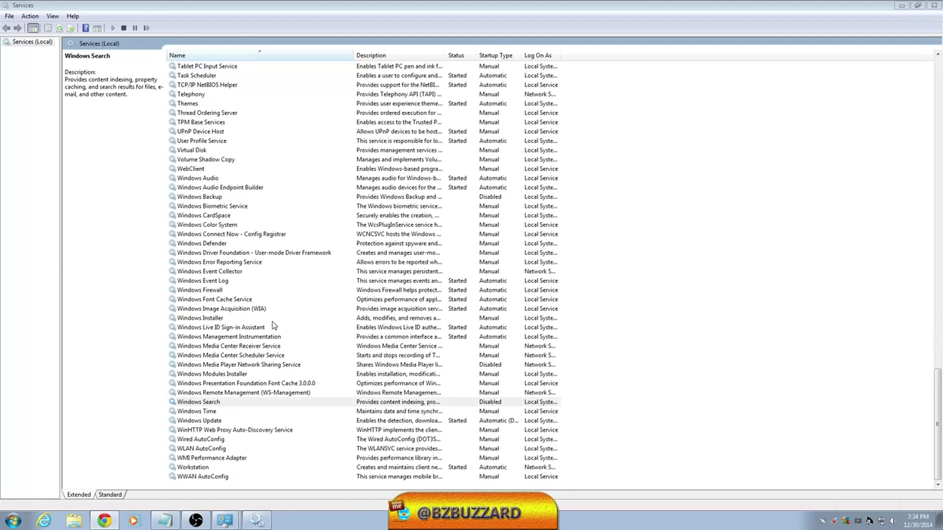
- Find the Print Spooler service and examine its description and startup type
click(713, 246)
scroll(565, 253, up, 5)
scroll(563, 253, up, 10)
scroll(559, 254, up, 1)
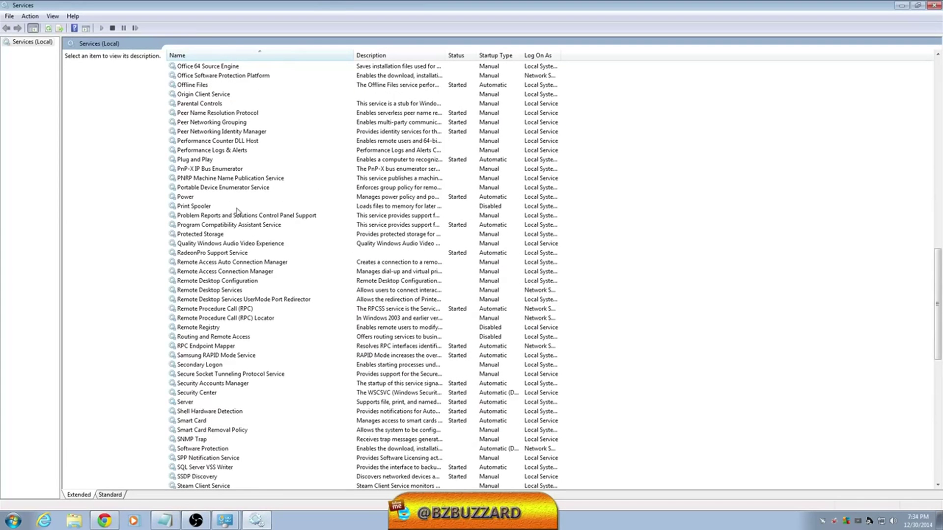
click(197, 207)
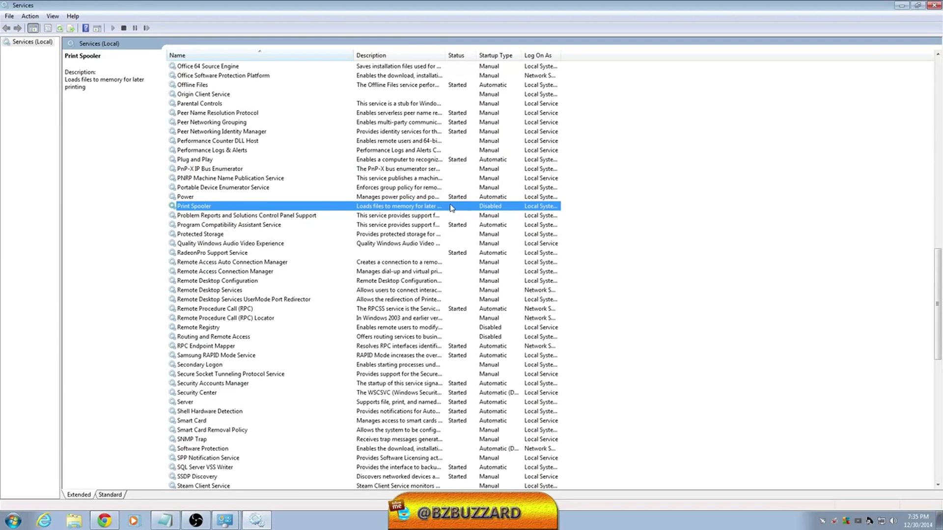
- Select the Windows Error Reporting Service and look through the surrounding services and their startup types
scroll(294, 275, down, 15)
click(298, 289)
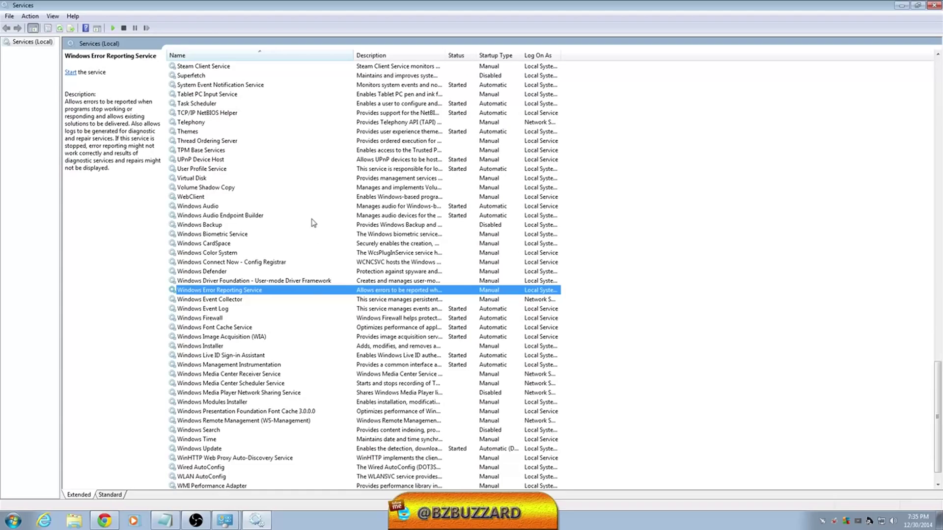
scroll(417, 267, up, 14)
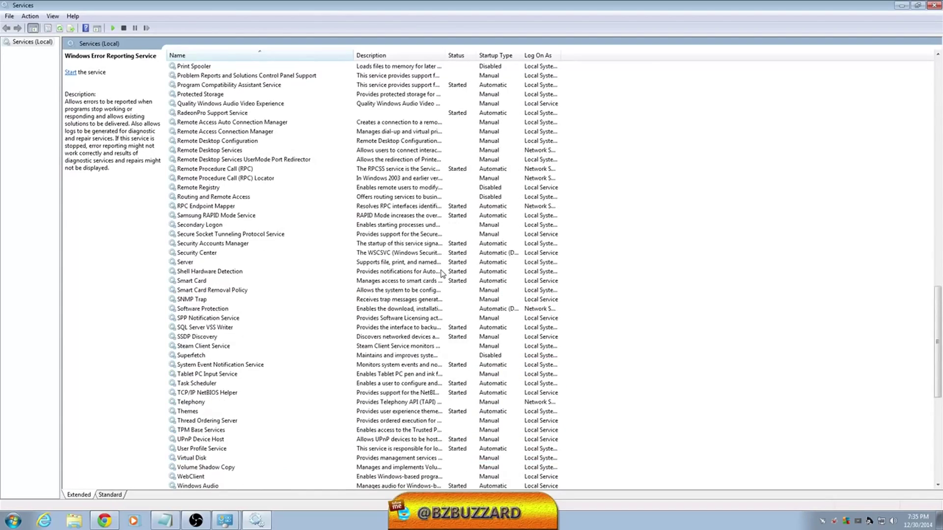
scroll(440, 273, down, 13)
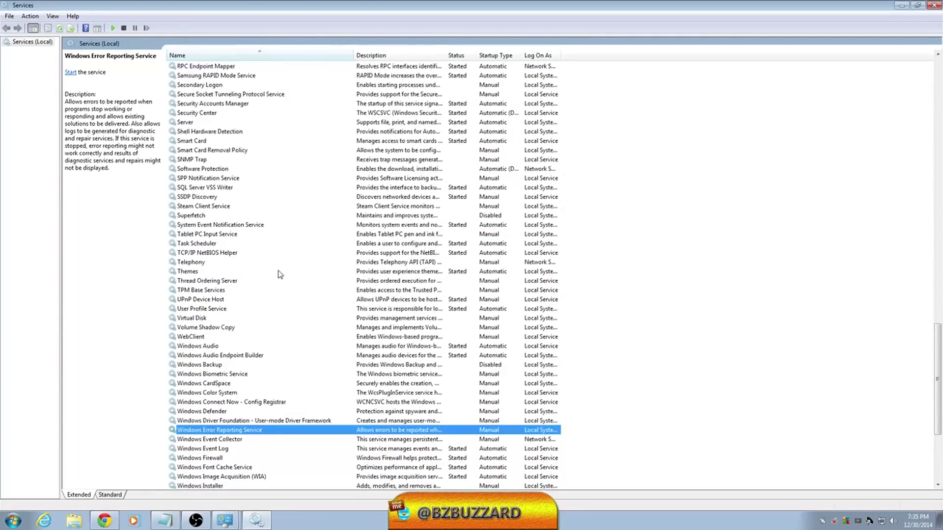
scroll(362, 222, down, 2)
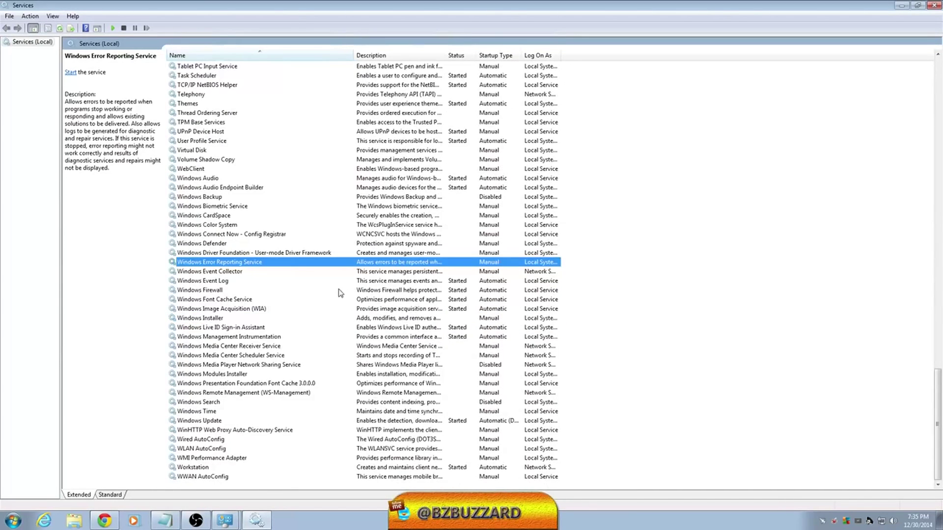
scroll(342, 295, up, 5)
scroll(342, 284, up, 4)
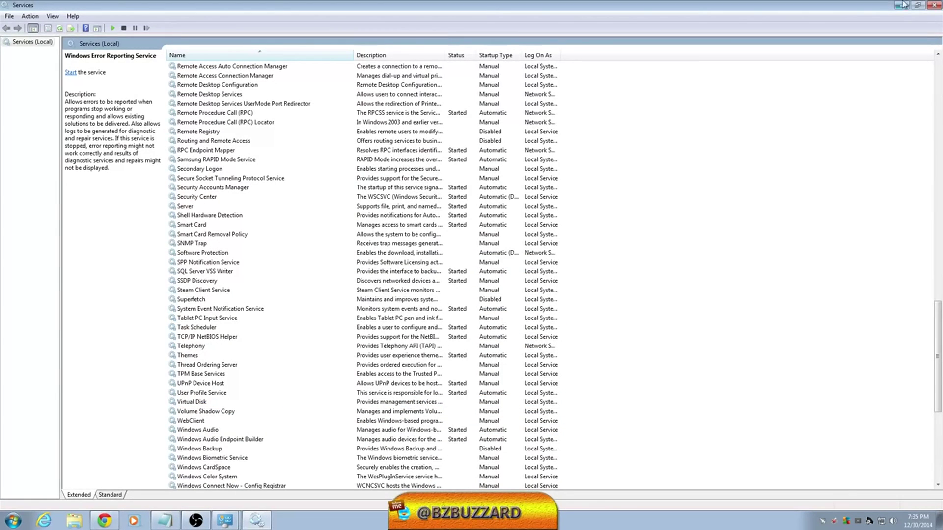
- Close the Services and Control Panel windows to return to the desktop
click(930, 6)
click(685, 68)
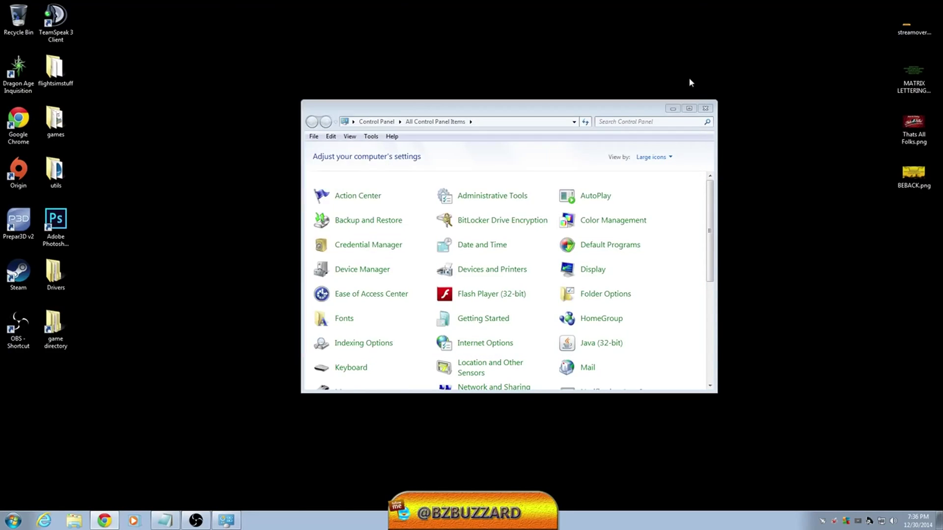
click(705, 109)
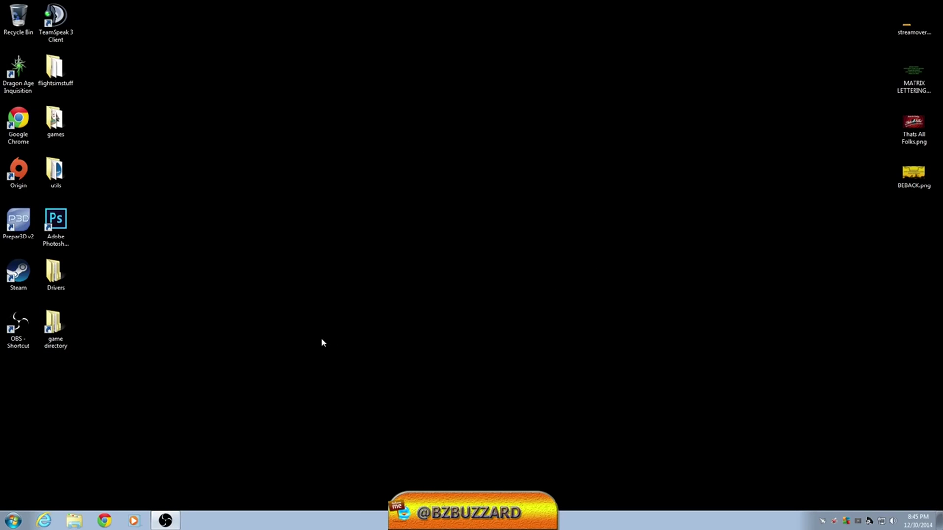
- Launch System Configuration with msconfig, move its window higher and show its list of services
click(13, 525)
click(45, 495)
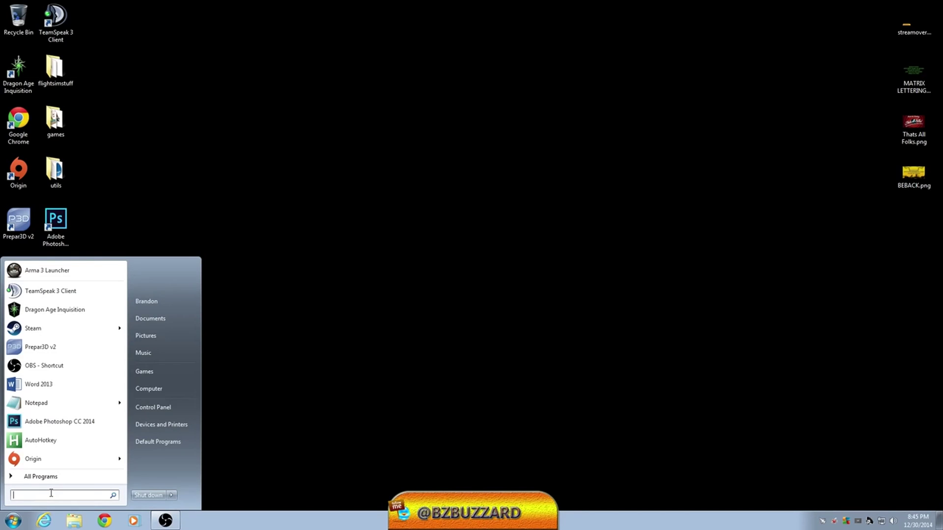
text(msconfig)
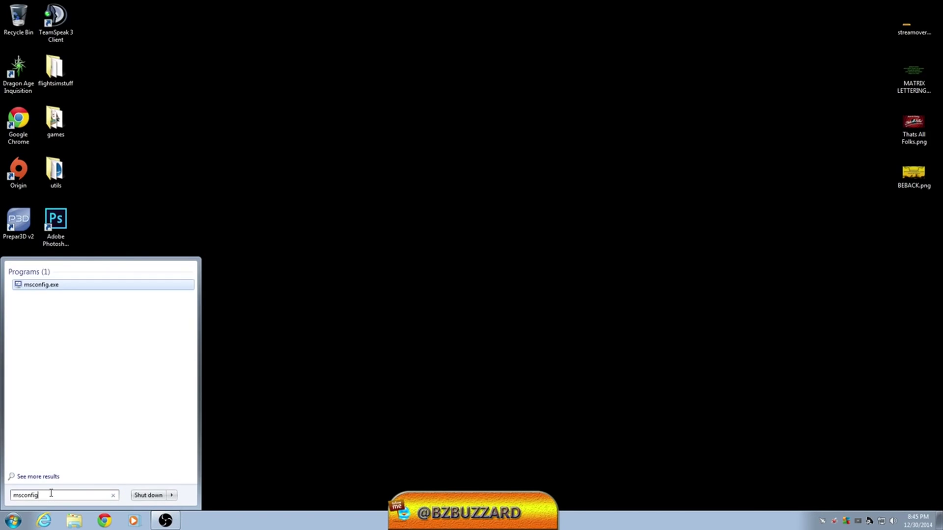
key(Return)
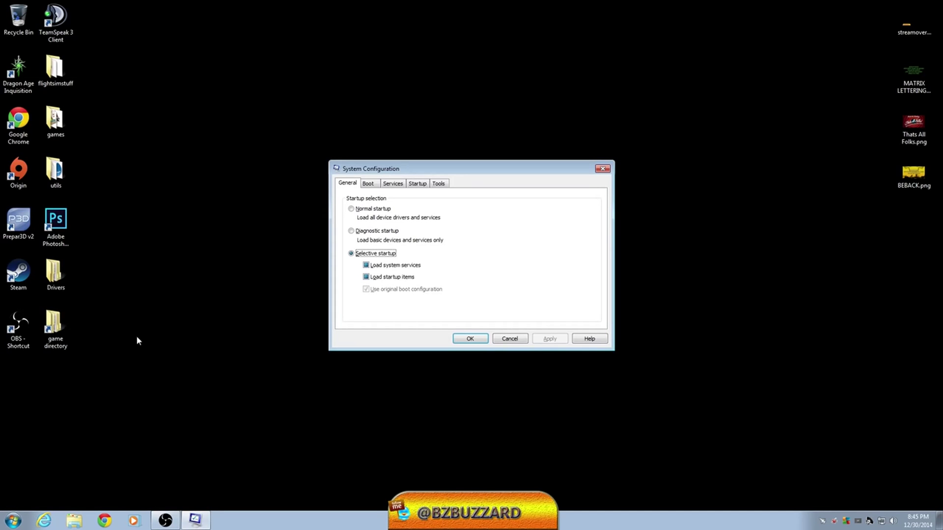
drag(415, 167, 430, 81)
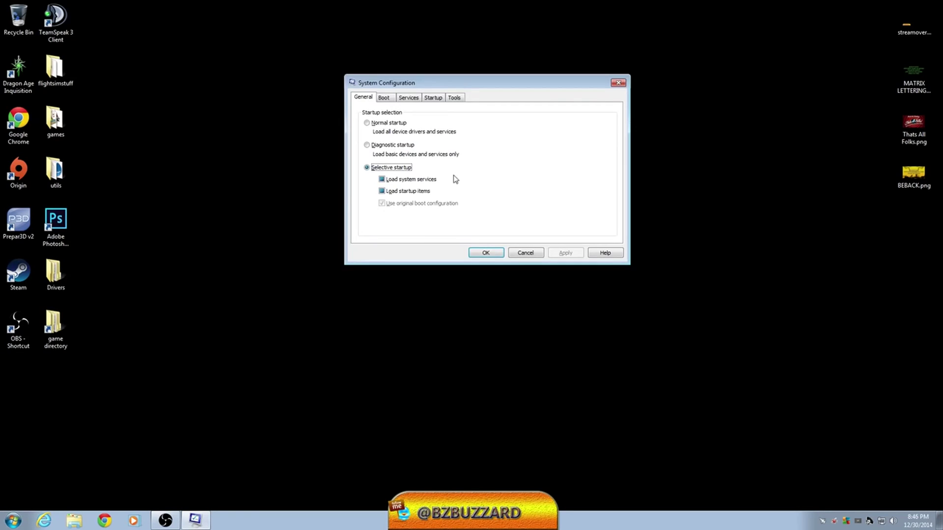
click(410, 98)
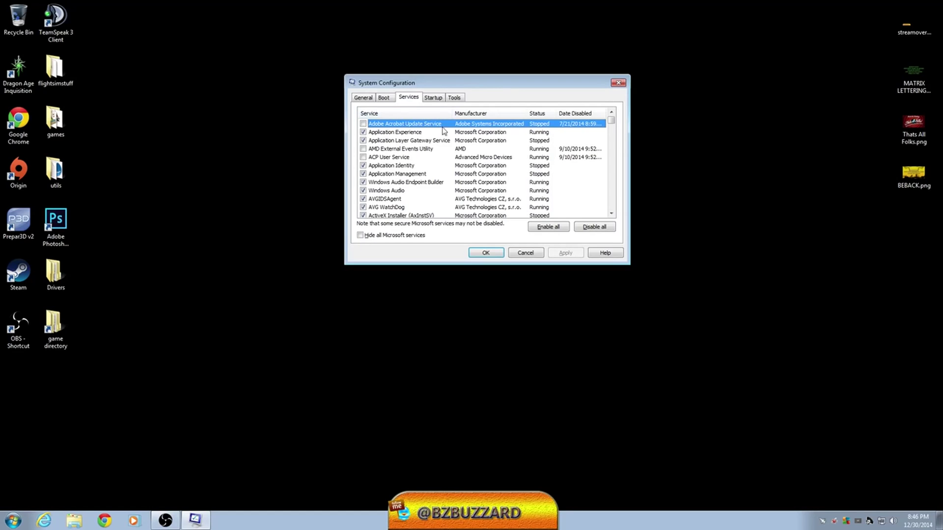
- Look through the full services list in System Configuration and hide all Microsoft services
drag(612, 121, 618, 213)
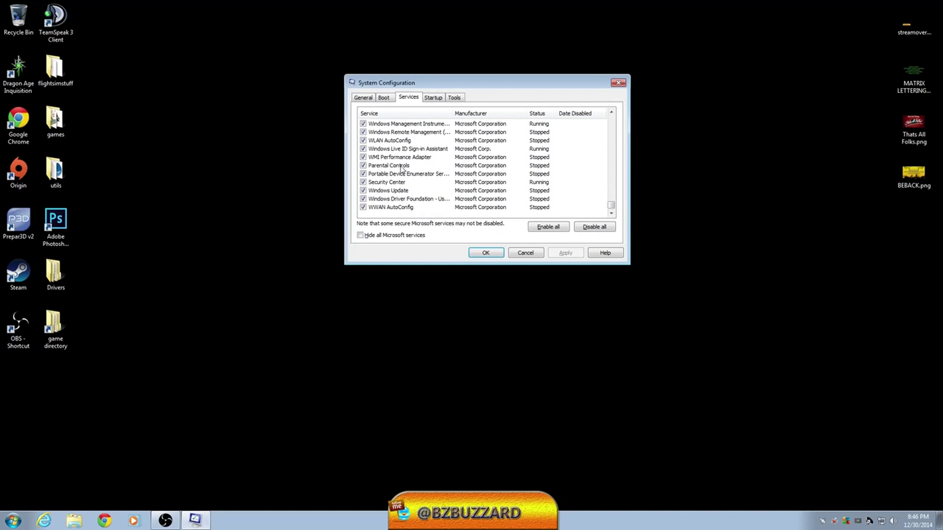
drag(611, 207, 606, 99)
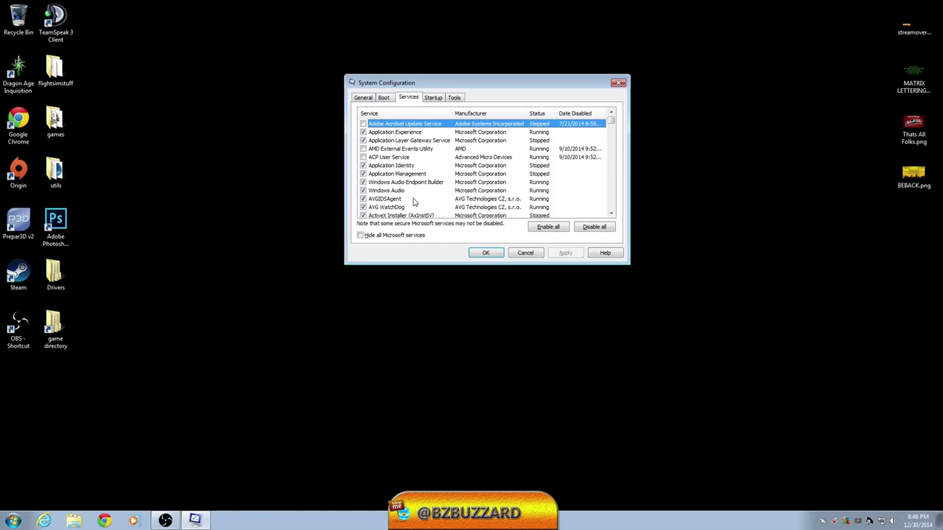
click(361, 236)
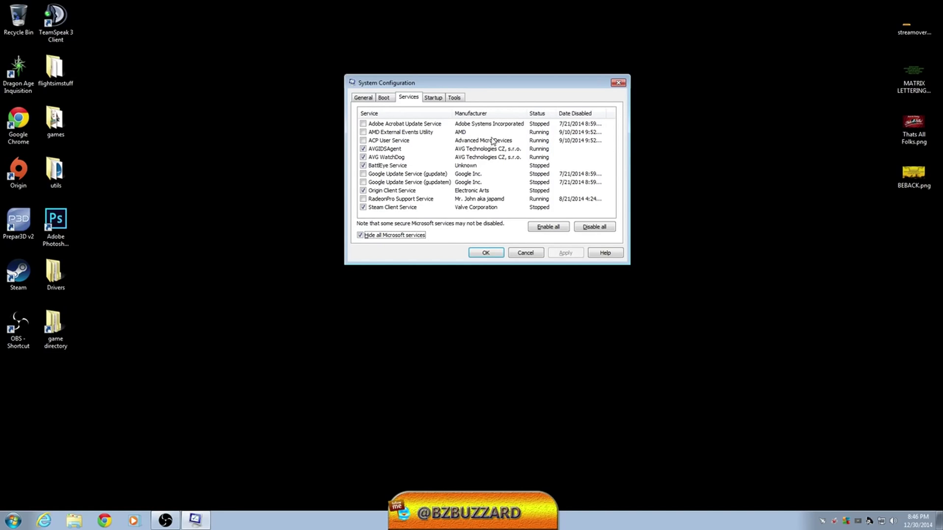
- Examine the remaining non-Microsoft services, selecting AMD External Events Utility and ACP User Service, and reposition the System Configuration window
drag(490, 84, 504, 49)
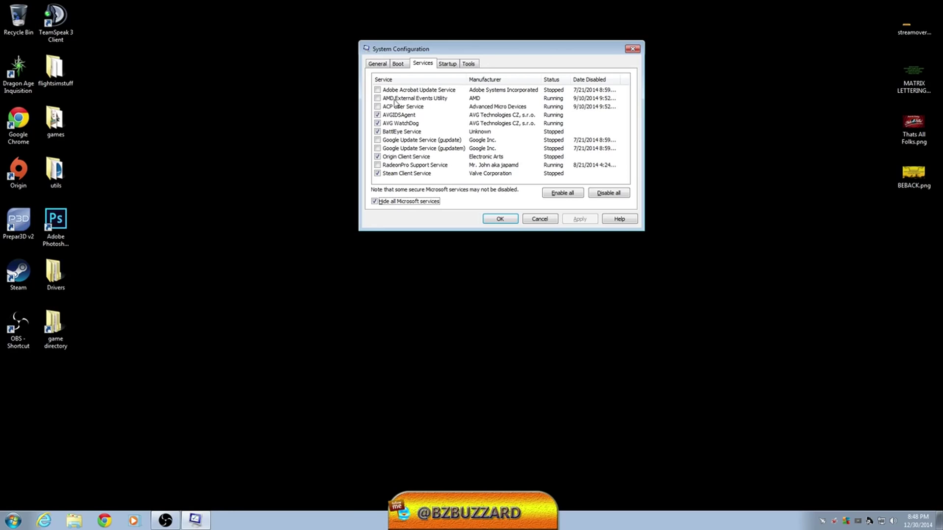
click(412, 99)
click(414, 105)
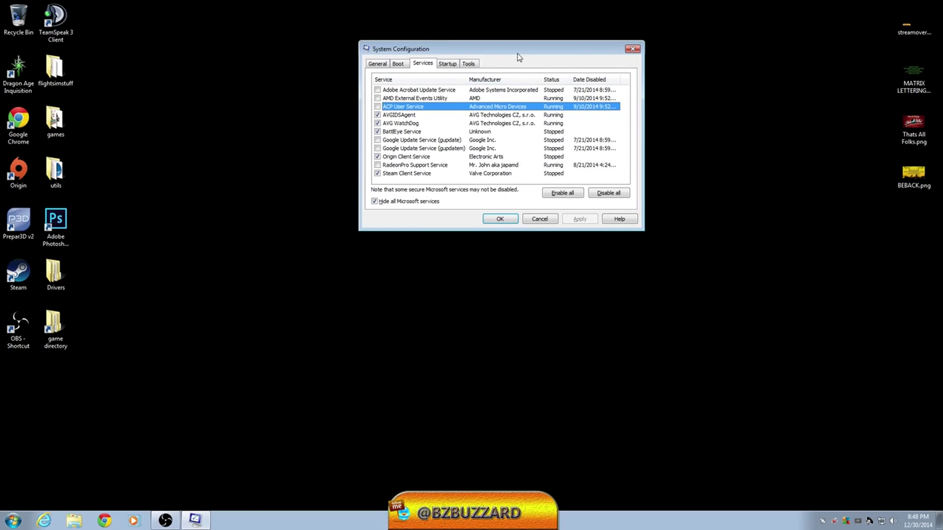
drag(509, 48, 394, 39)
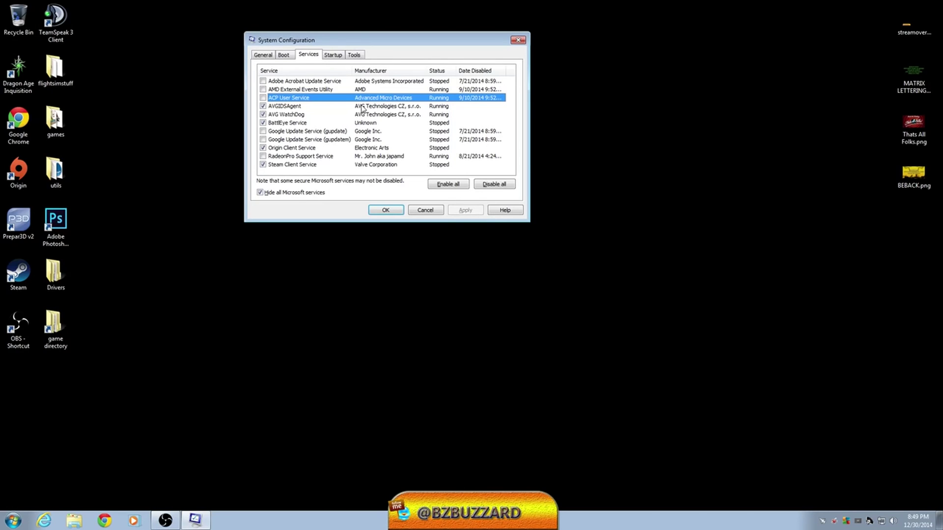
- Select the AVGIDSAgent service and close System Configuration without applying any changes
click(296, 108)
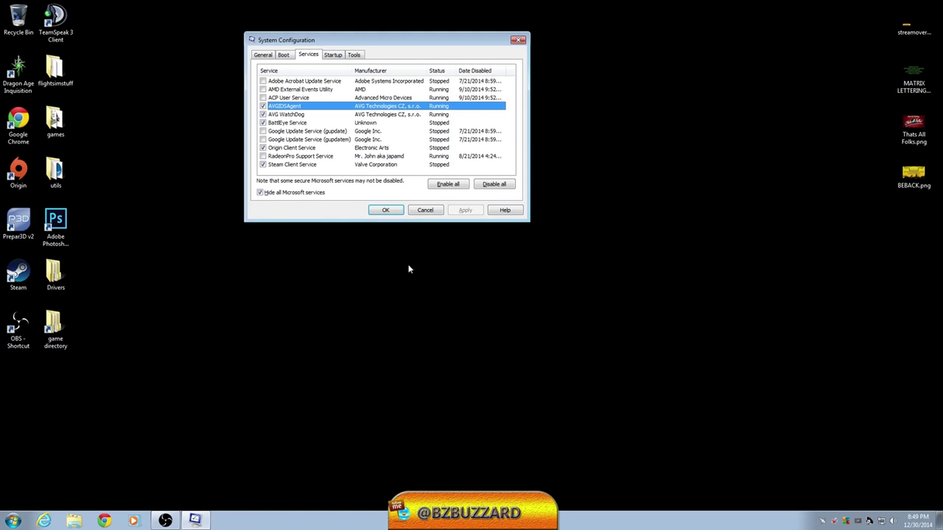
click(425, 211)
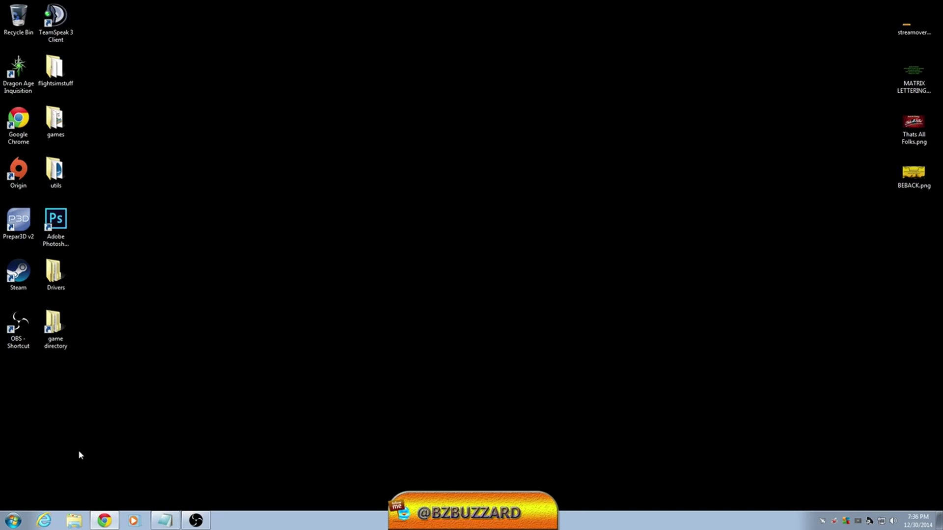
- Launch the Registry Editor with regedit, move its window higher on the desktop and make it taller
click(14, 522)
click(35, 495)
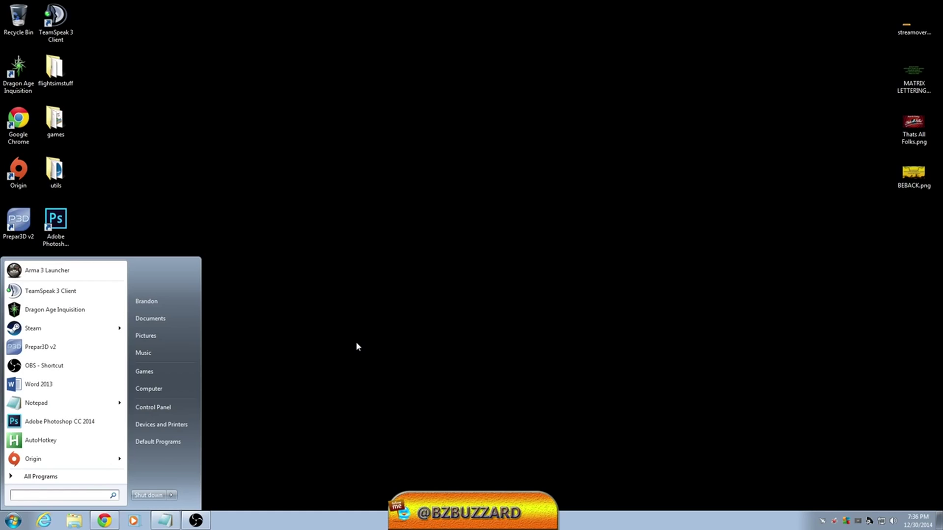
text(regedit)
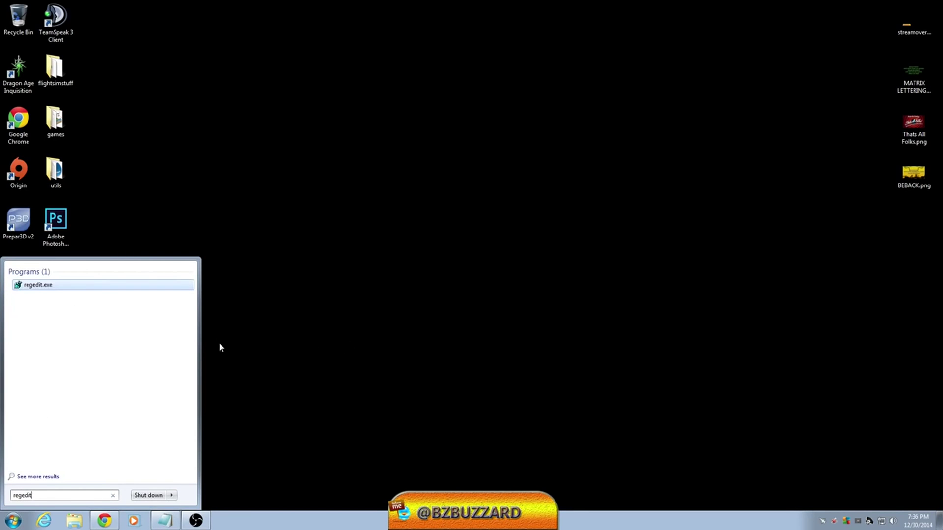
click(48, 289)
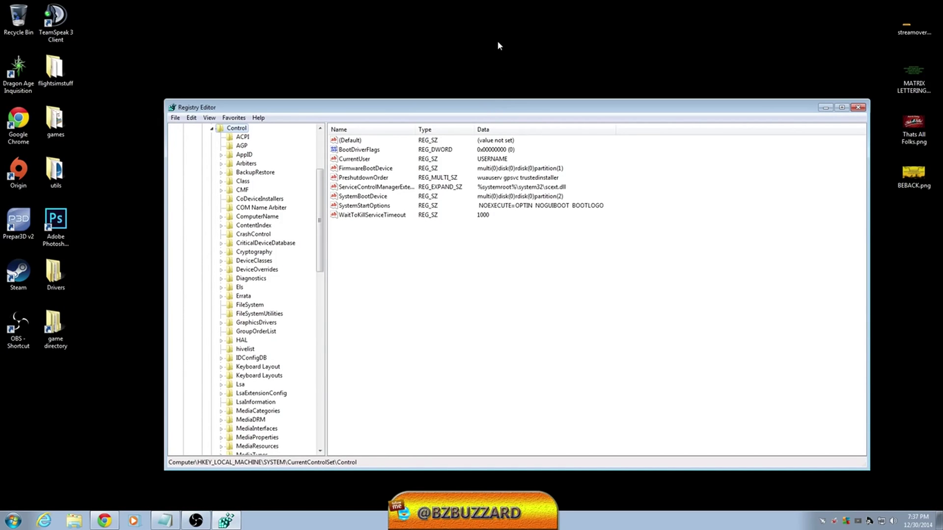
drag(498, 107, 495, 26)
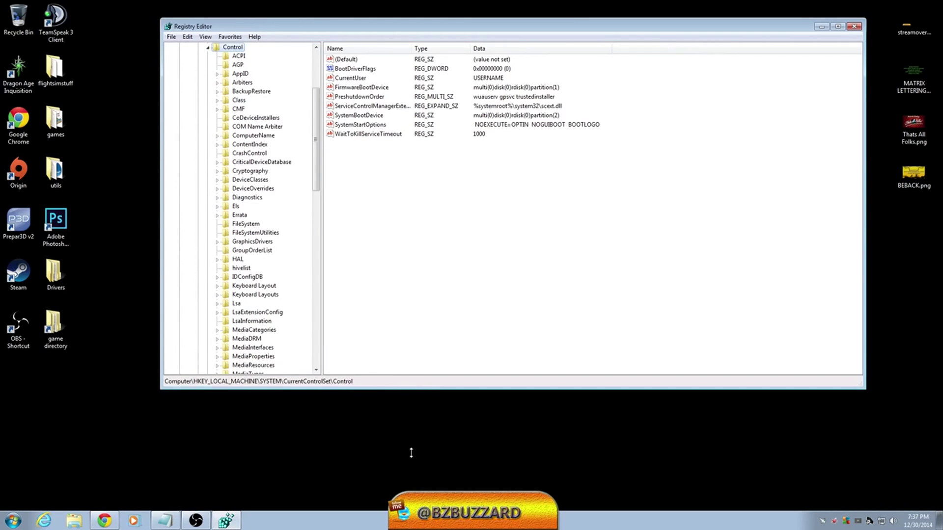
drag(411, 389, 411, 450)
- Collapse the whole registry tree, from the Control key up to the Computer root
drag(317, 163, 317, 119)
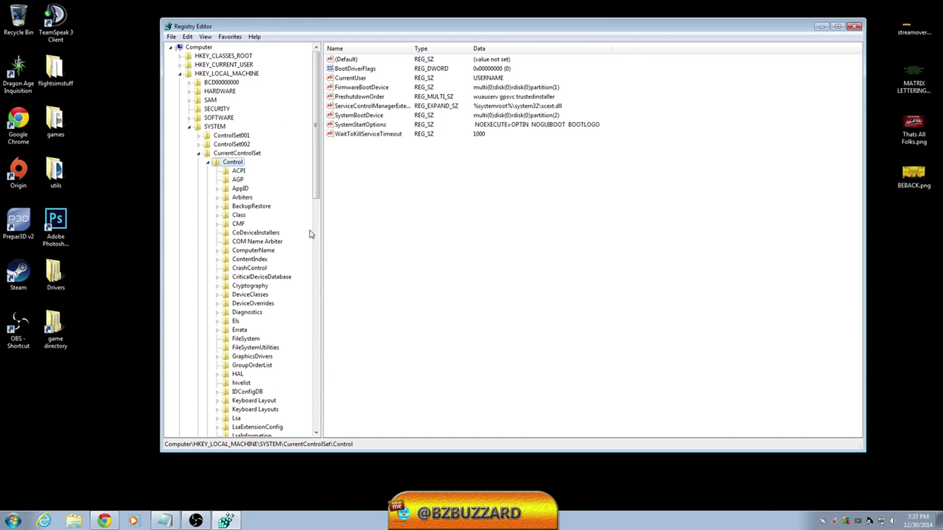
click(208, 163)
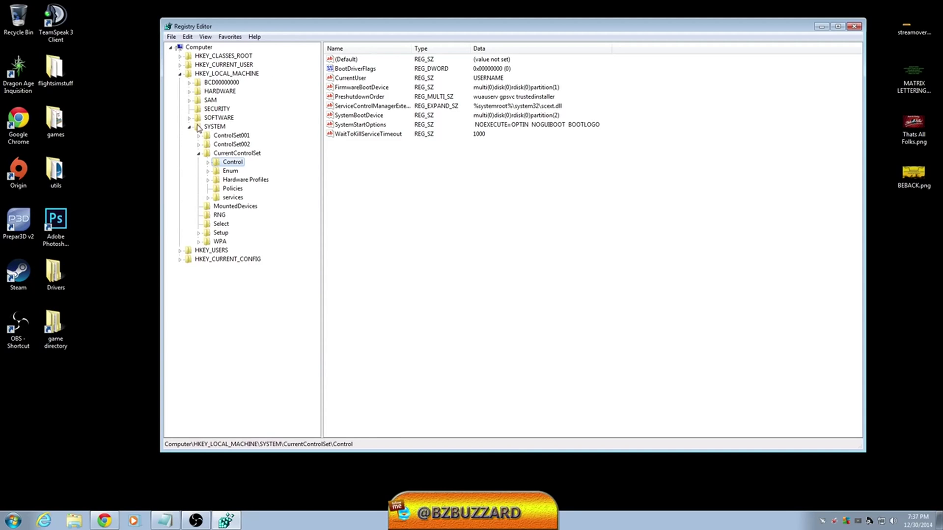
key(Left)
key(Left)
key(Left)
key(Left)
key(Left)
key(Left)
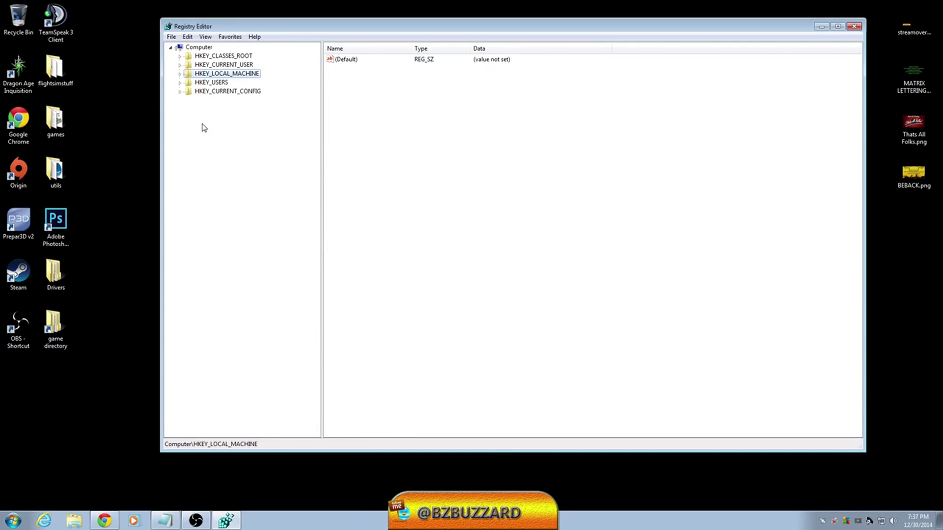
key(Left)
key(Left)
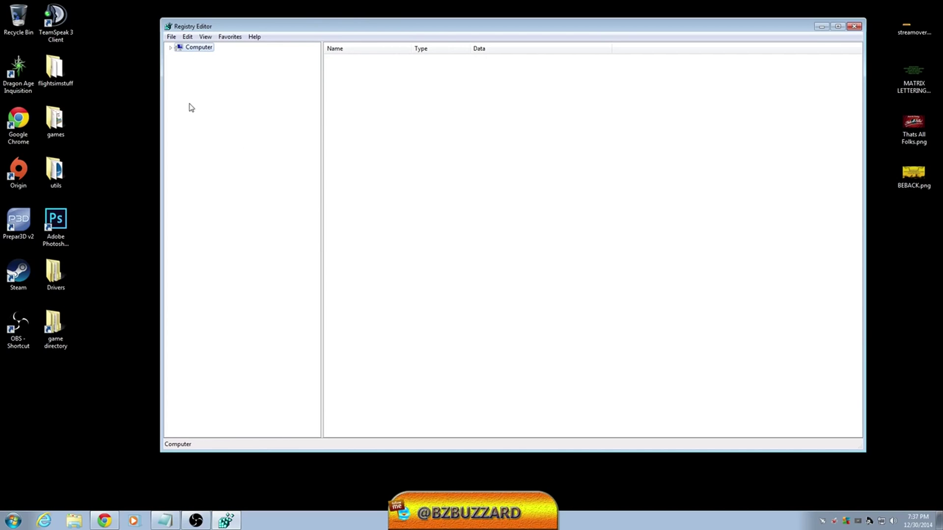
- Expand the registry to HKEY_LOCAL_MACHINE\SYSTEM\CurrentControlSet\Control\Session Manager\Memory Management and select the PrefetchParameters key
click(170, 48)
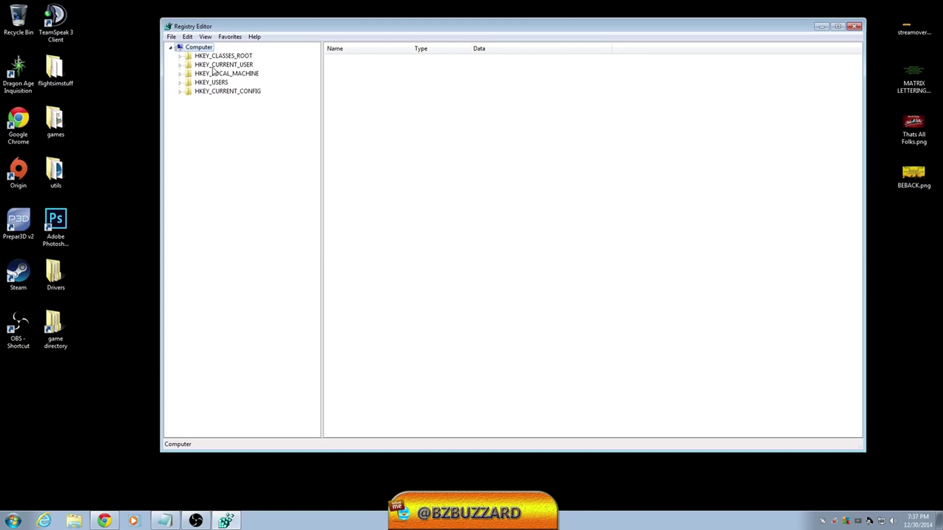
click(180, 75)
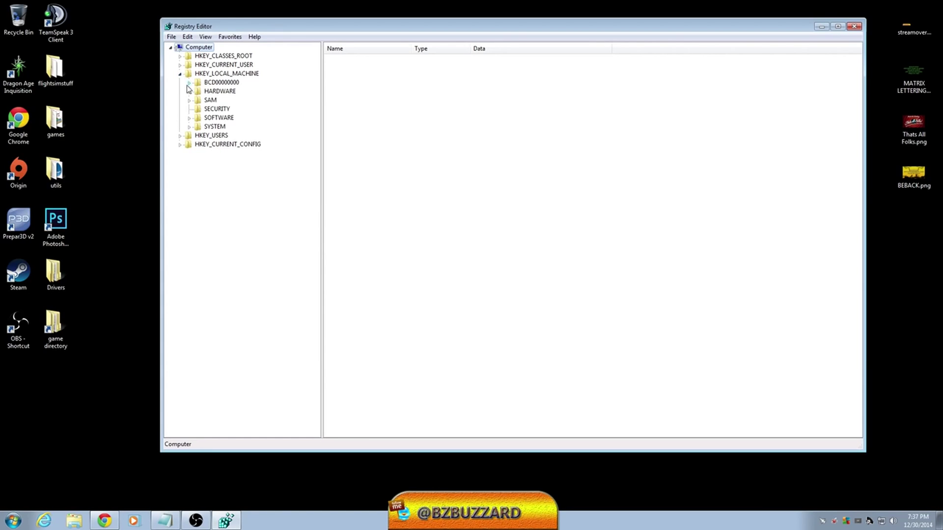
click(189, 127)
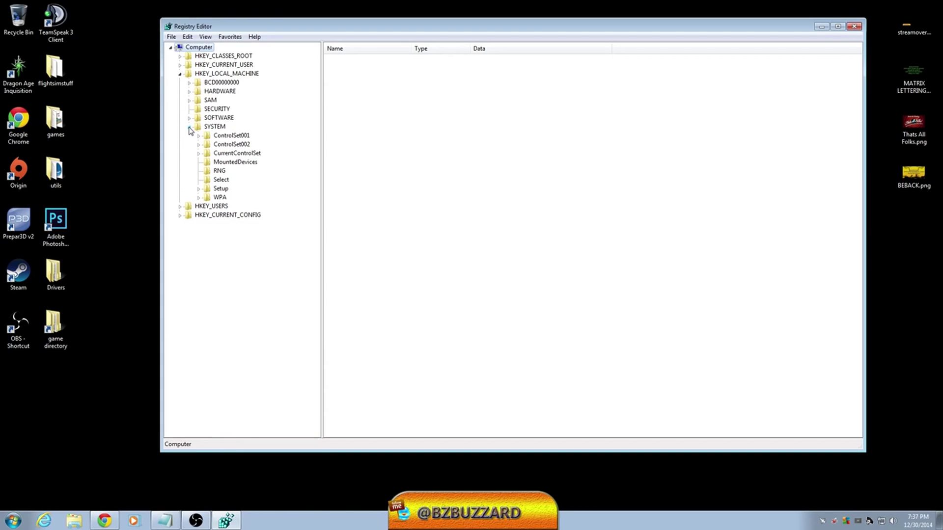
click(201, 154)
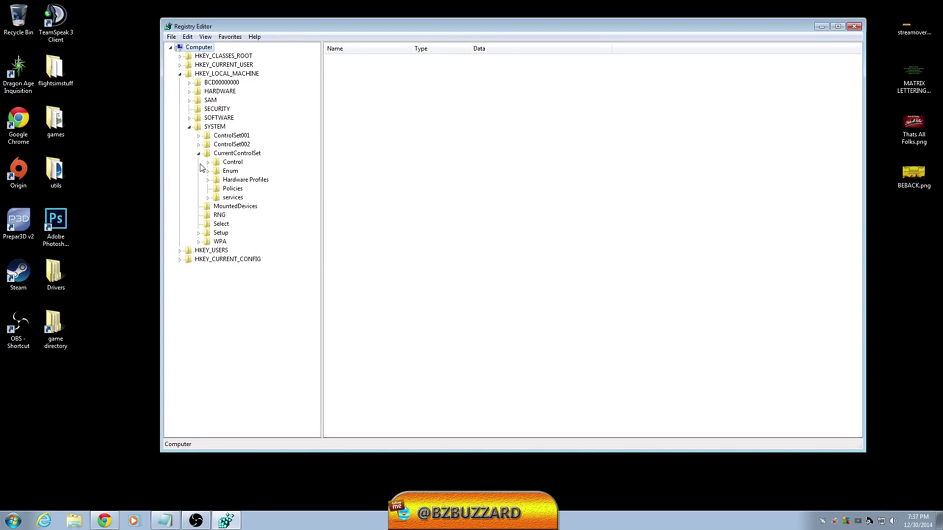
click(207, 162)
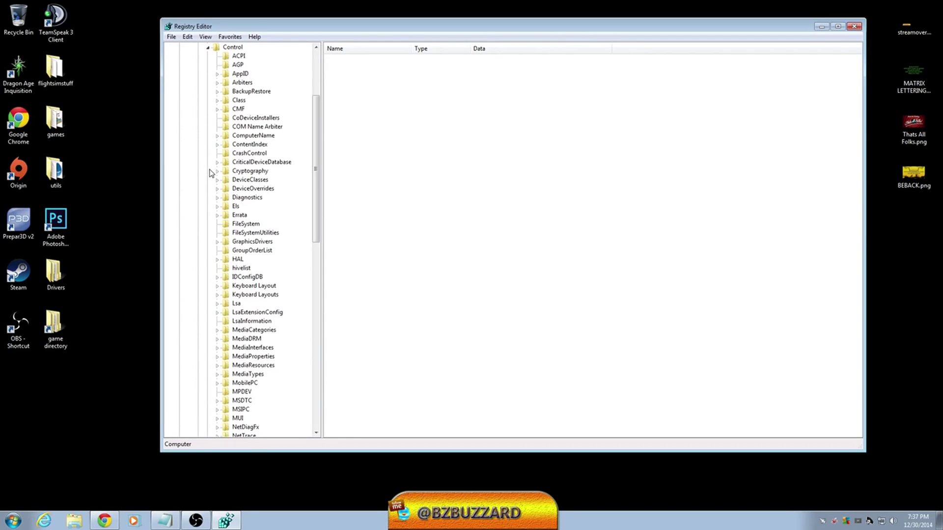
drag(315, 162, 327, 319)
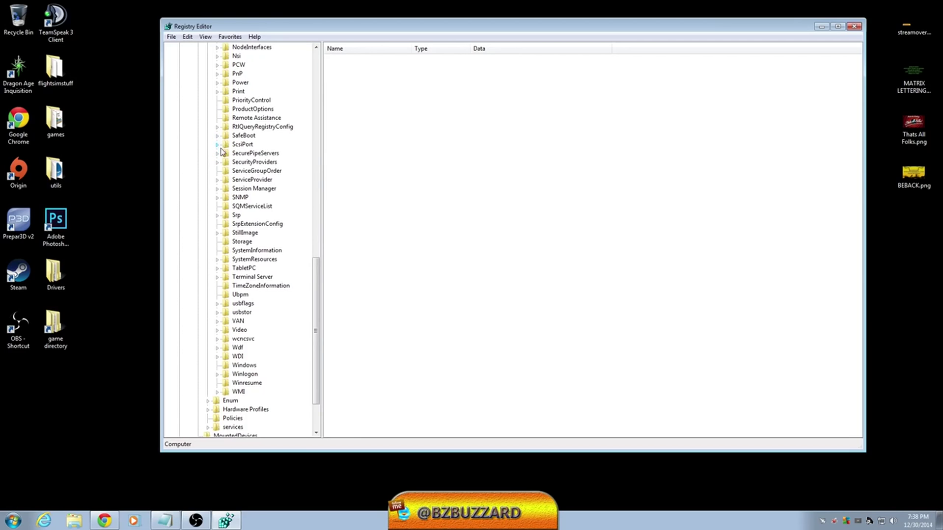
click(218, 189)
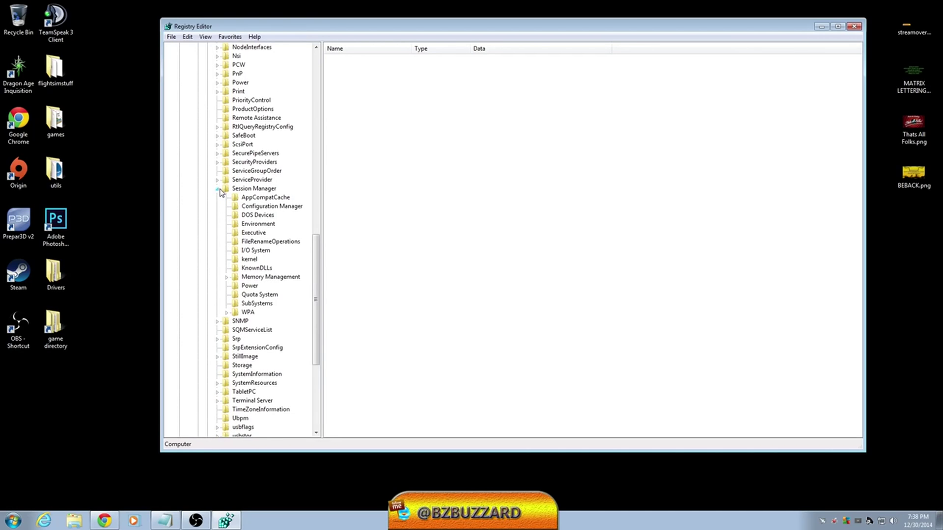
click(227, 277)
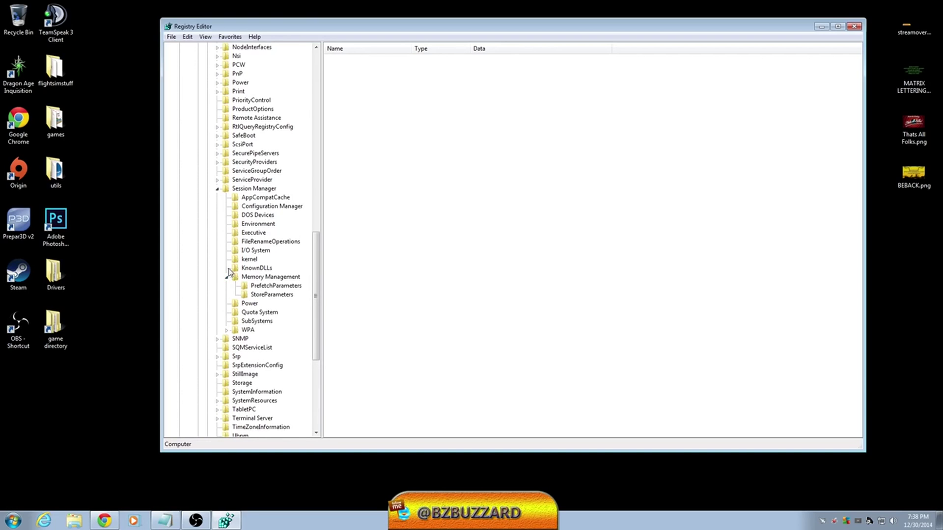
click(248, 286)
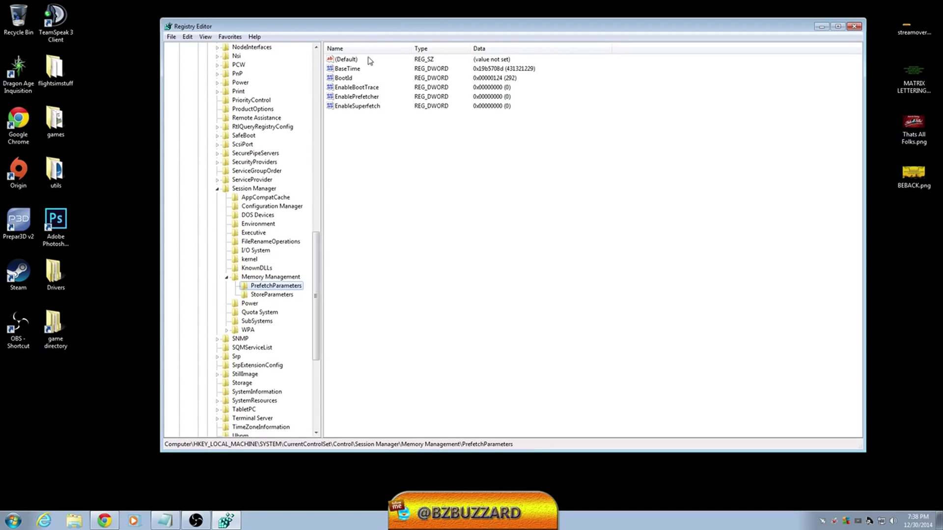
- Inspect the value data of EnablePrefetcher and EnableSuperfetch, cancelling each edit dialog without changes
double_click(369, 97)
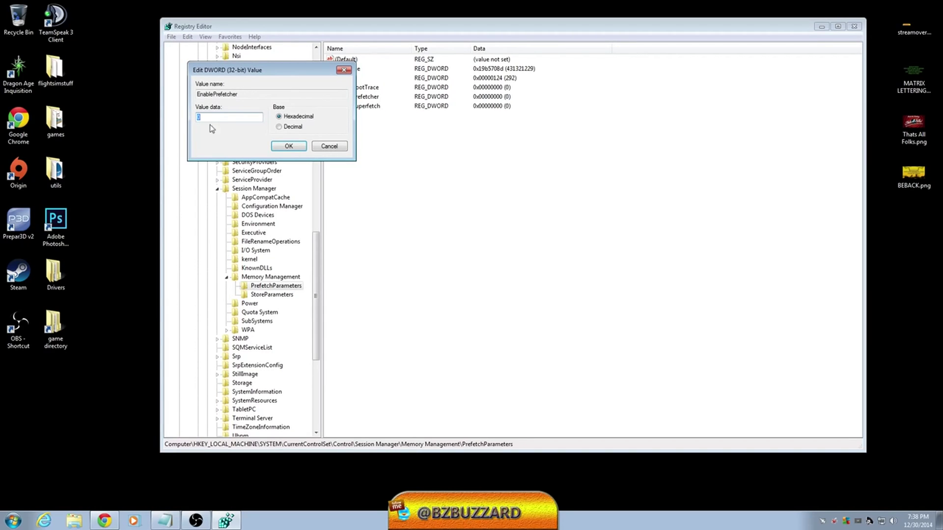
click(342, 148)
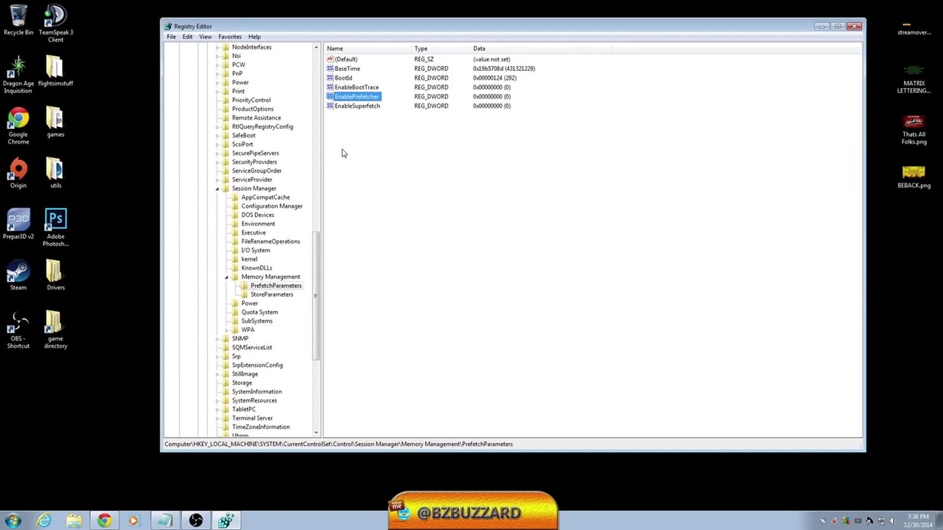
double_click(362, 106)
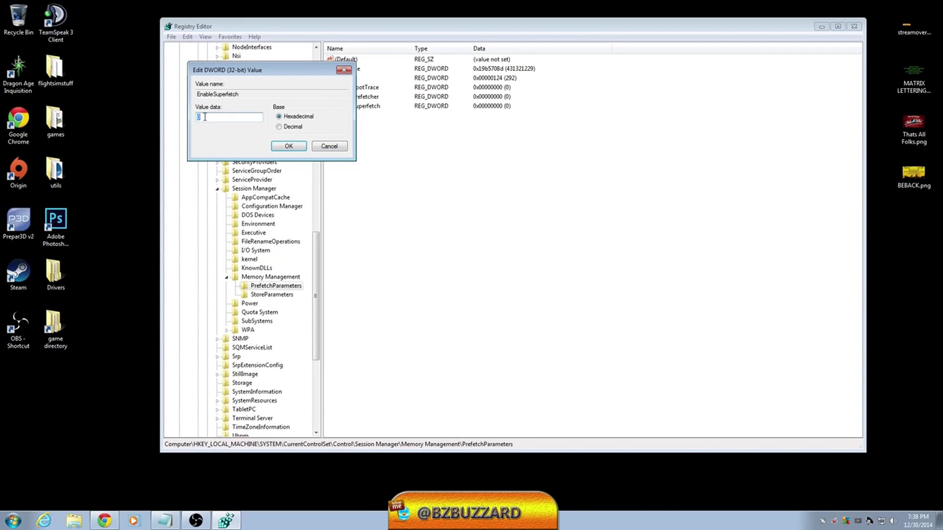
click(337, 147)
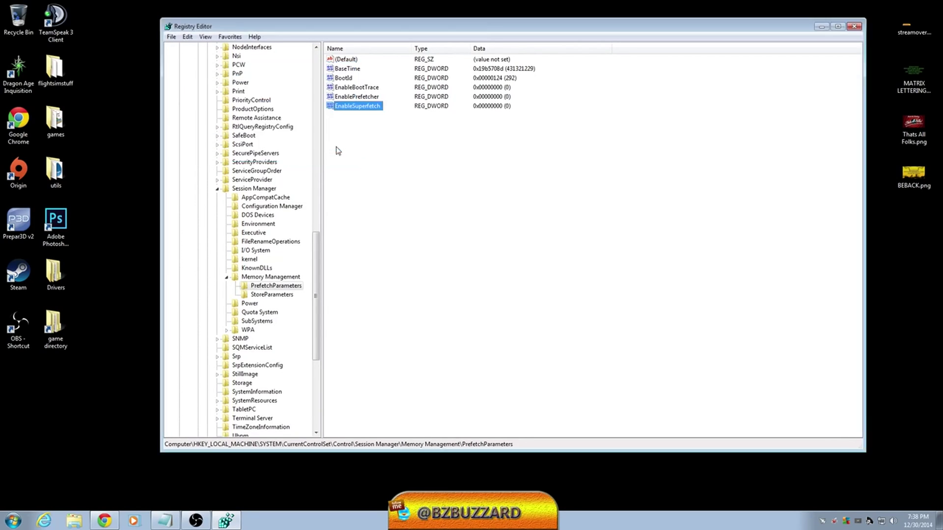
- Deselect the EnableSuperfetch entry and exit the Registry Editor
click(434, 146)
click(187, 37)
mouse_move(171, 37)
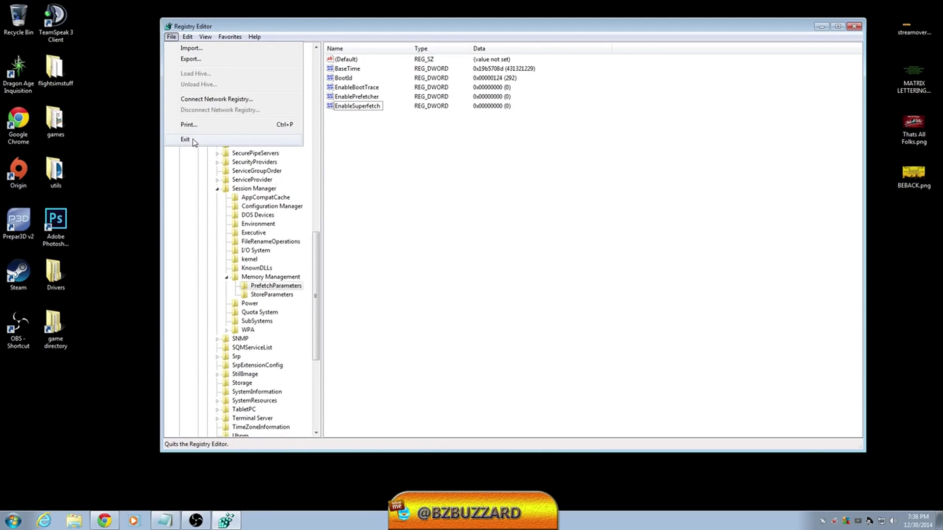
click(497, 178)
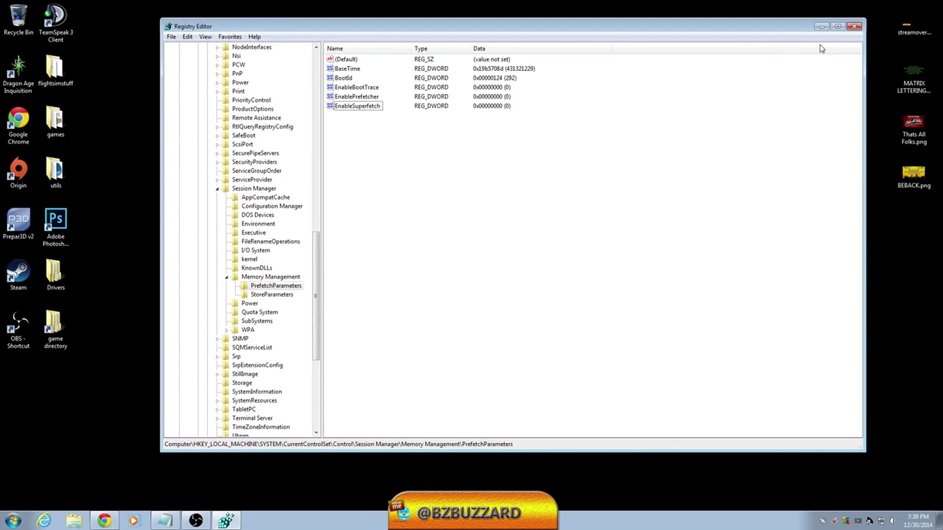
click(172, 37)
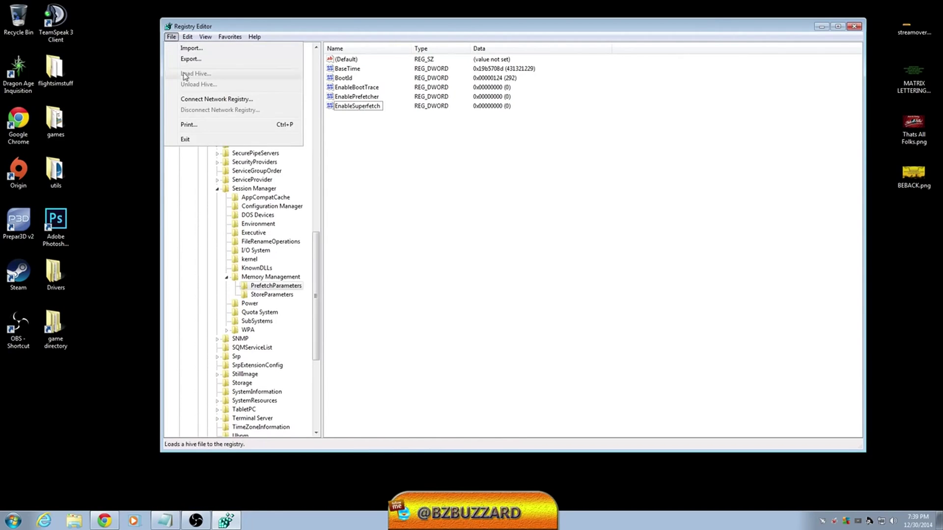
click(205, 140)
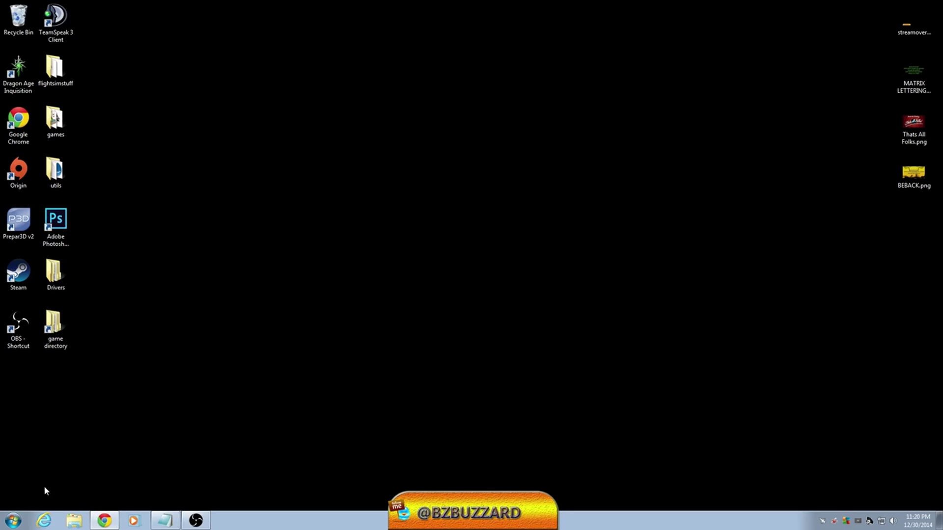
- Launch regedit again and collapse the tree from the Mouse key up to HKEY_CURRENT_USER
click(13, 521)
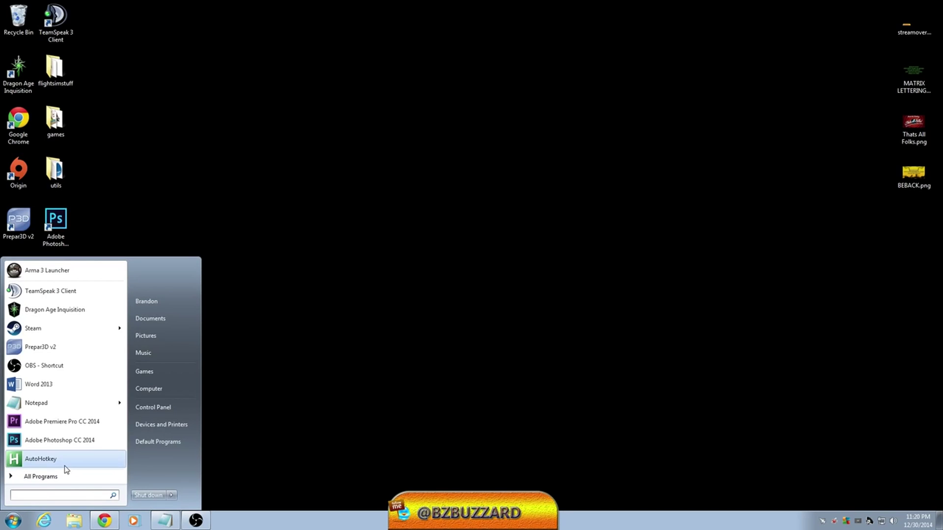
text(regedit)
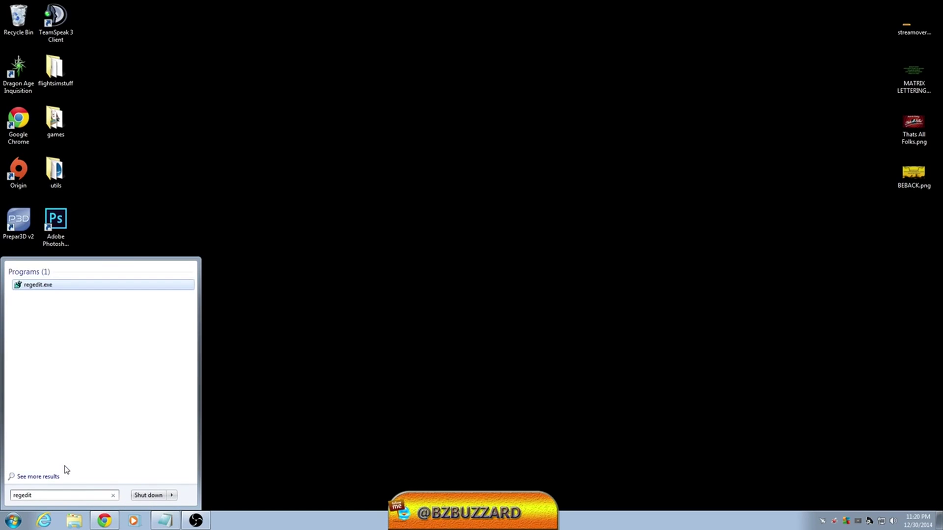
key(Return)
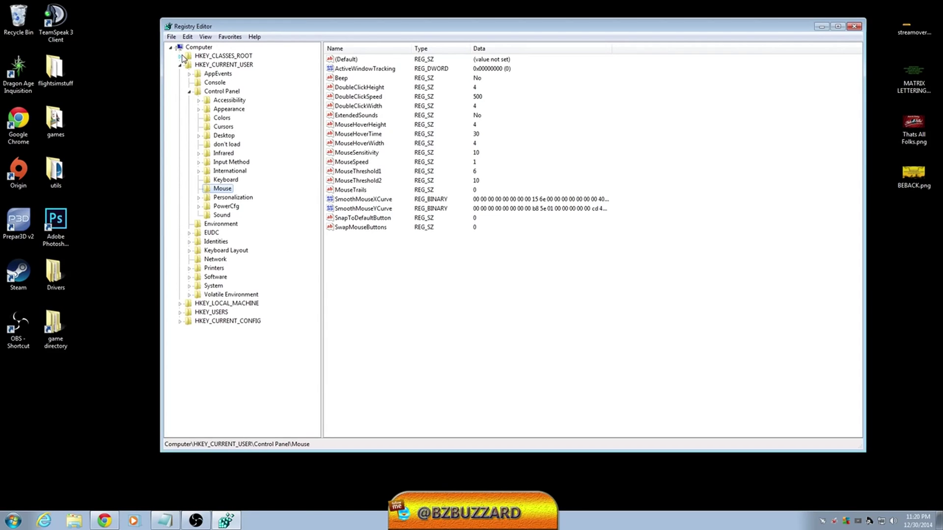
key(Left)
key(Left)
key(Left)
key(Left)
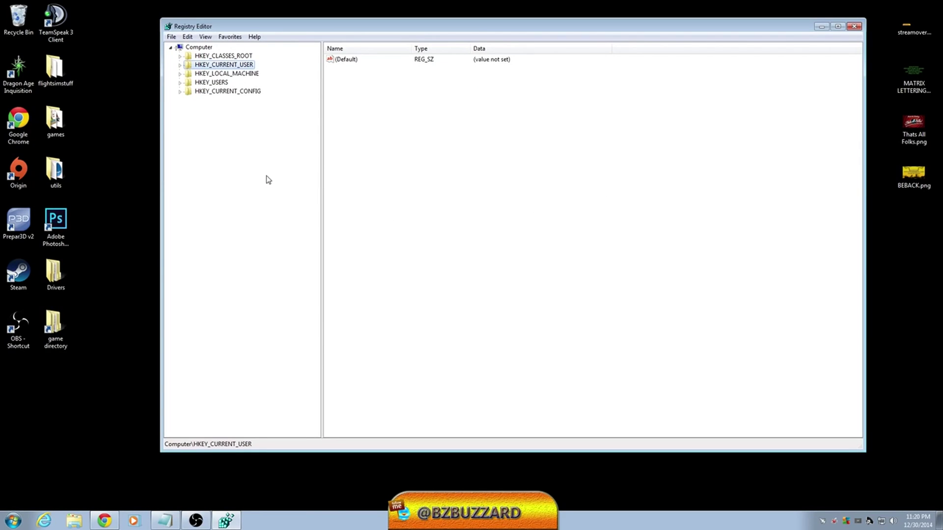
- Expand the registry to HKEY_CURRENT_USER\Software\Microsoft\Windows\CurrentVersion\Policies and select the Explorer key
click(180, 65)
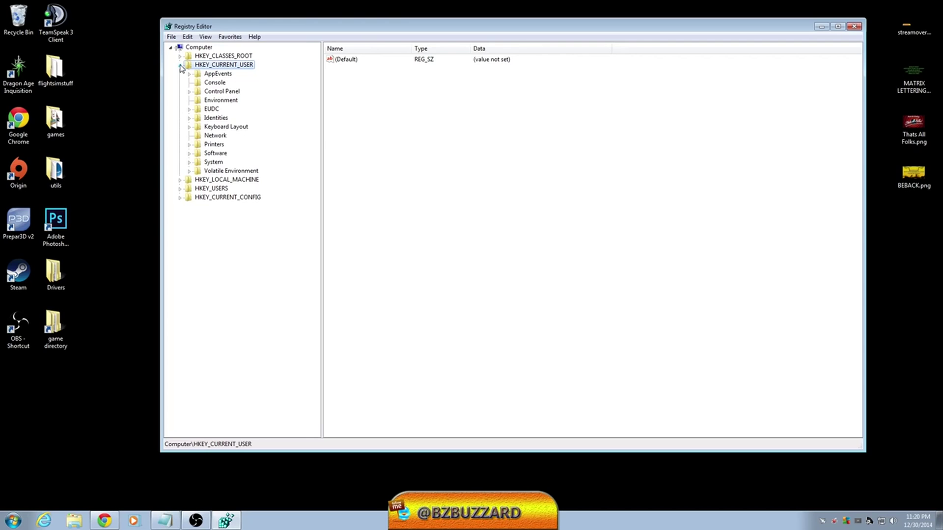
click(189, 154)
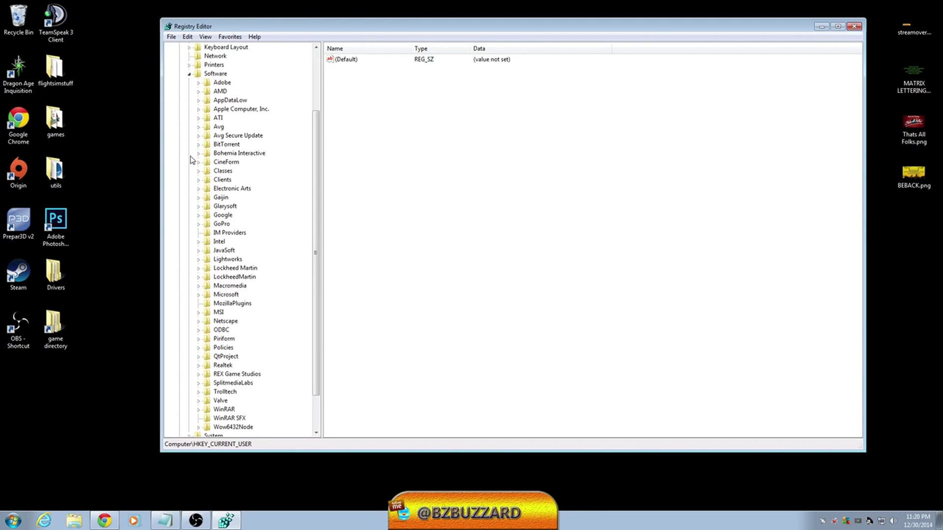
drag(314, 145, 317, 172)
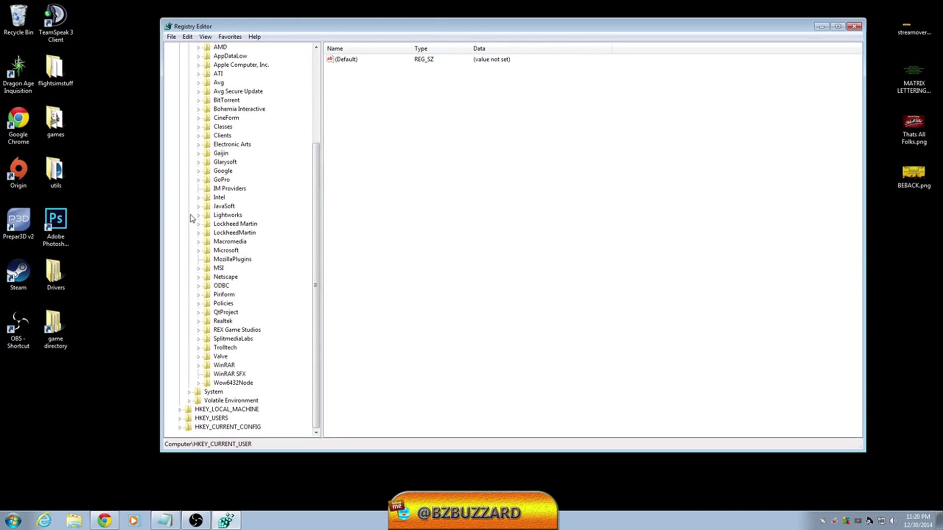
click(198, 251)
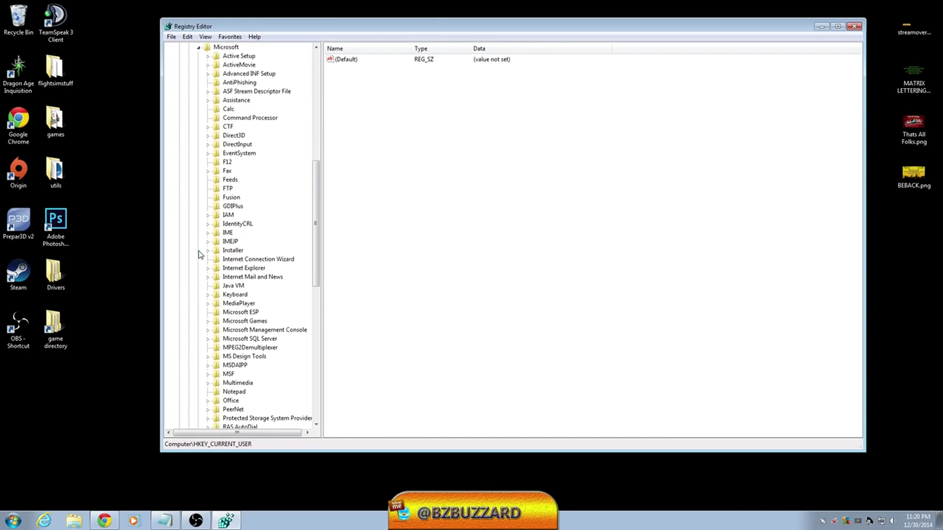
drag(316, 227, 315, 337)
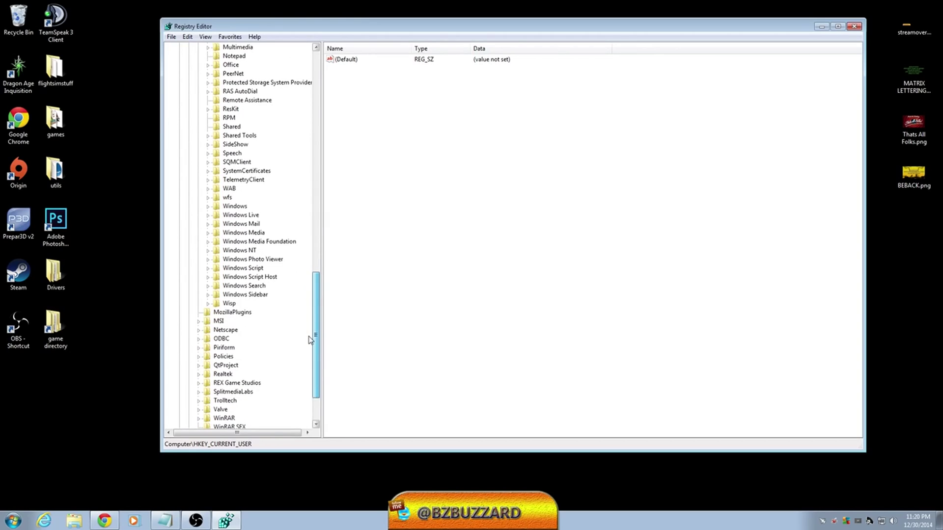
click(208, 207)
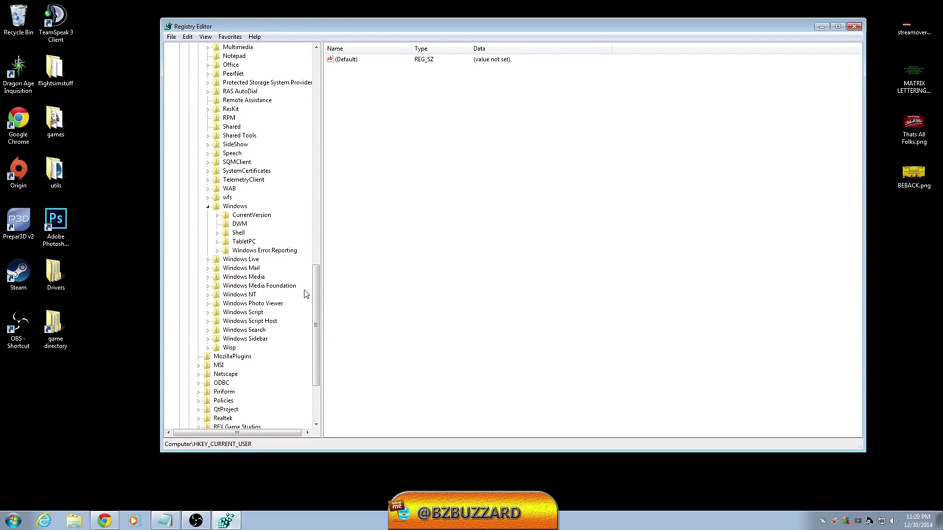
click(217, 215)
drag(315, 272, 315, 299)
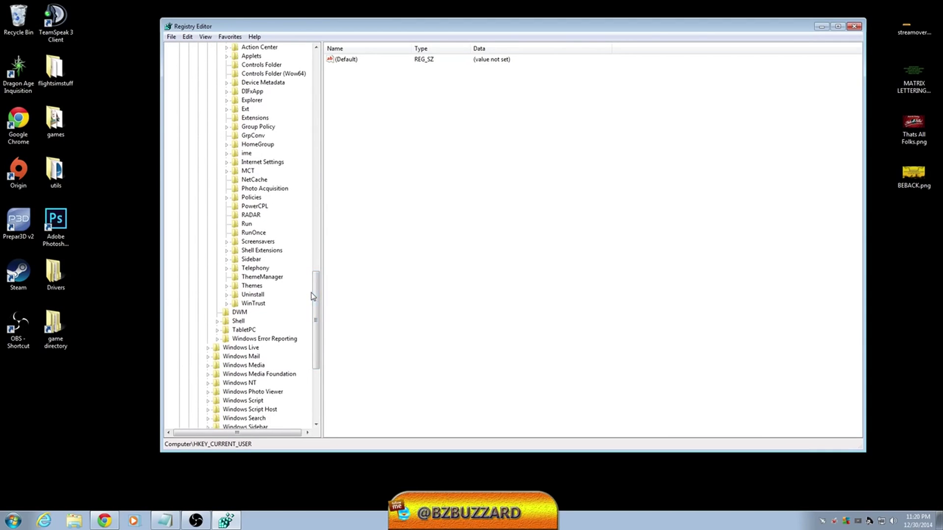
click(227, 198)
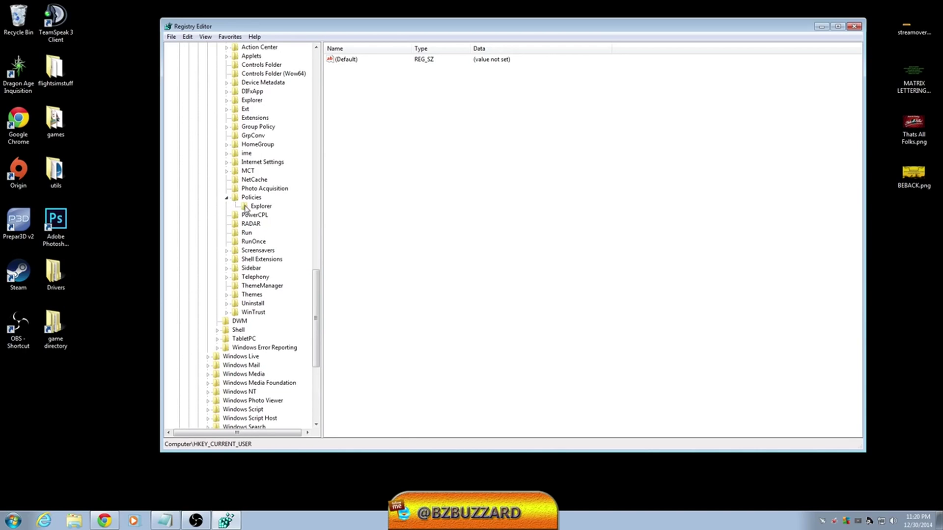
click(244, 205)
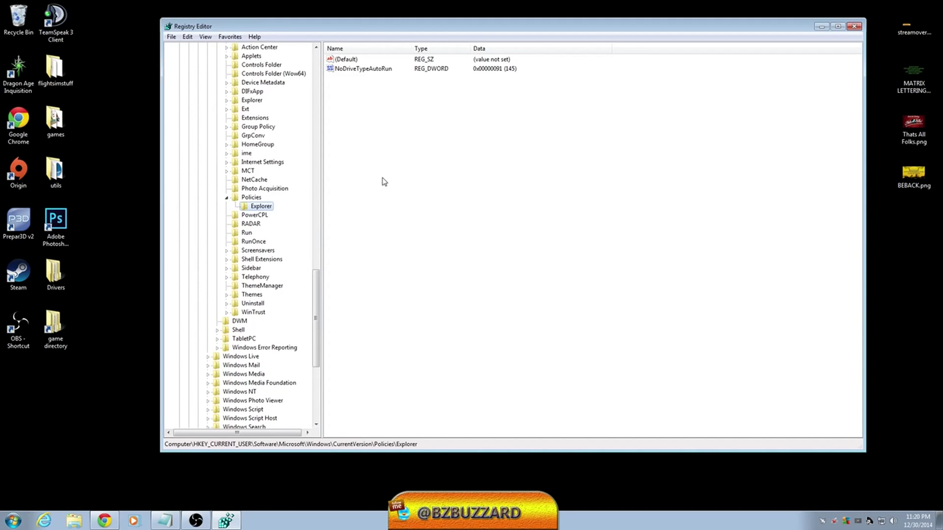
- Create a DWORD (32-bit) value named NoLowDiskSpaceChecks in the Explorer key and confirm its value data
click(172, 36)
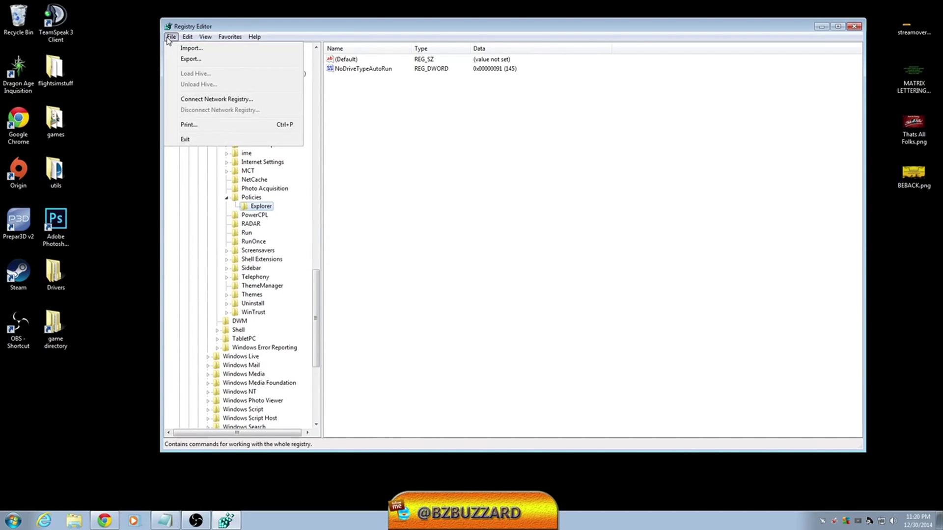
mouse_move(186, 38)
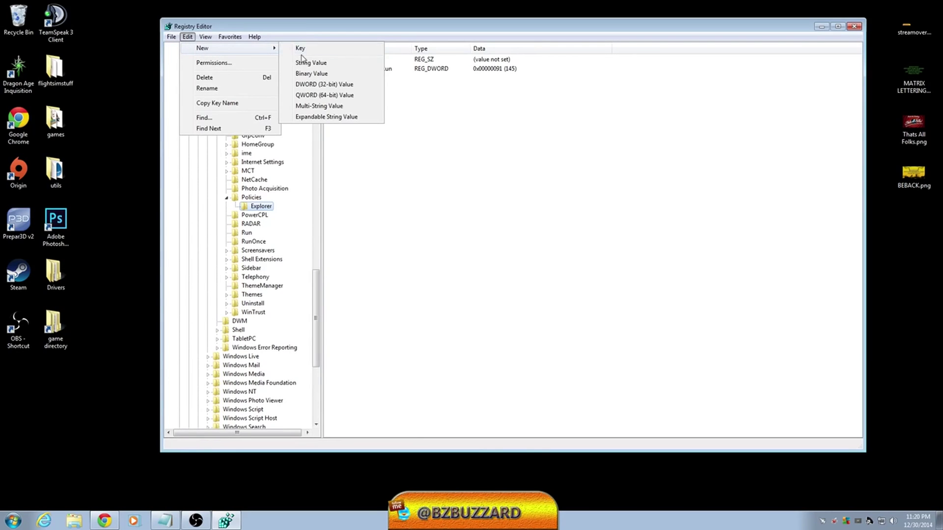
click(334, 86)
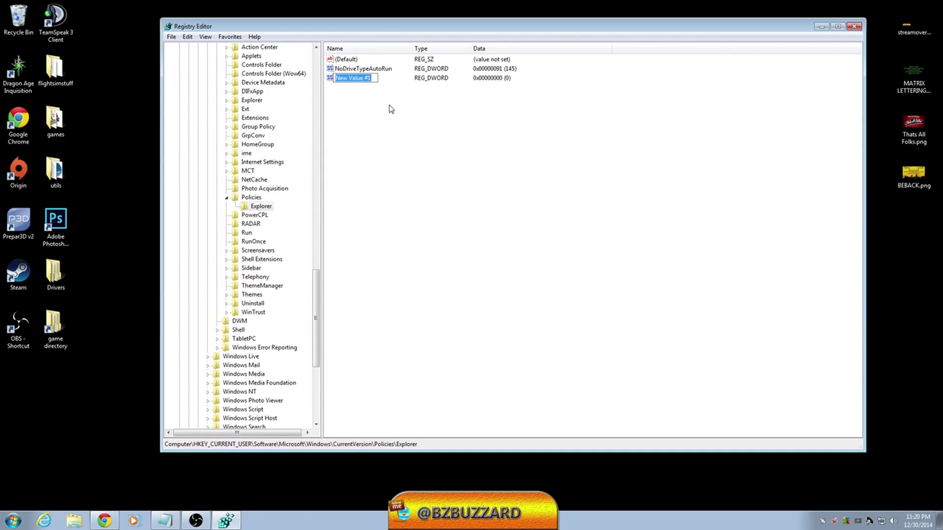
text(NoLowDiskSpaceChecks)
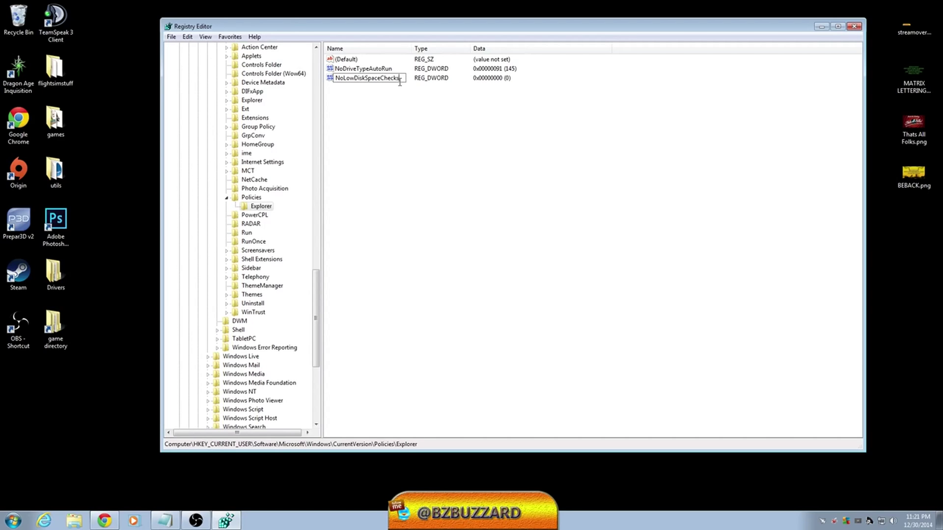
key(Return)
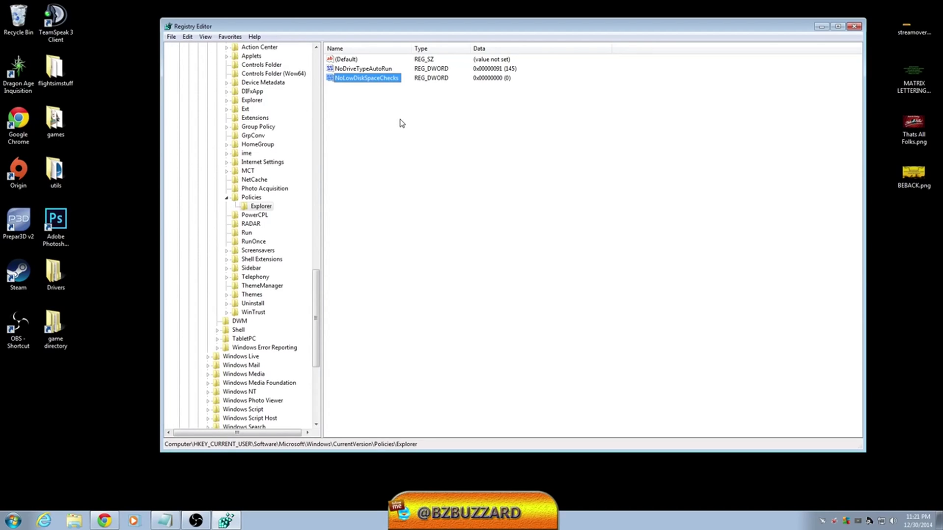
right_click(380, 79)
click(399, 84)
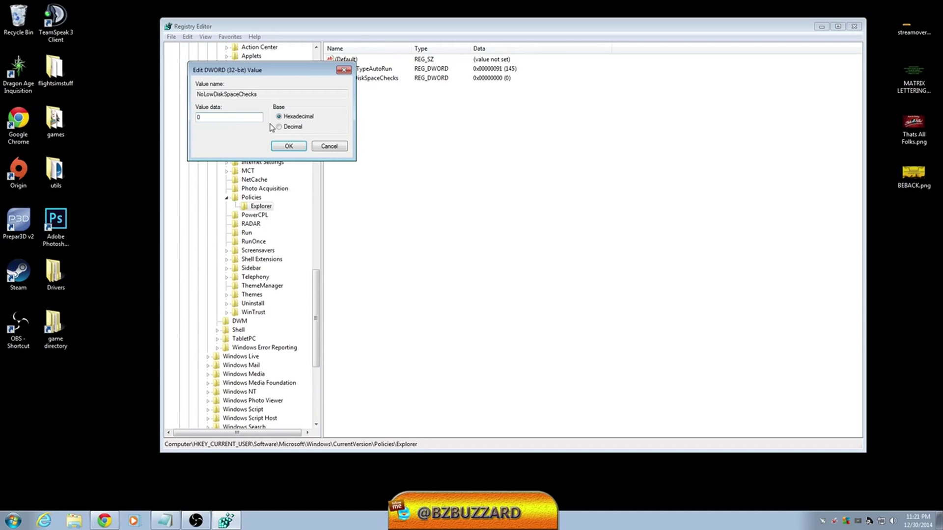
click(289, 146)
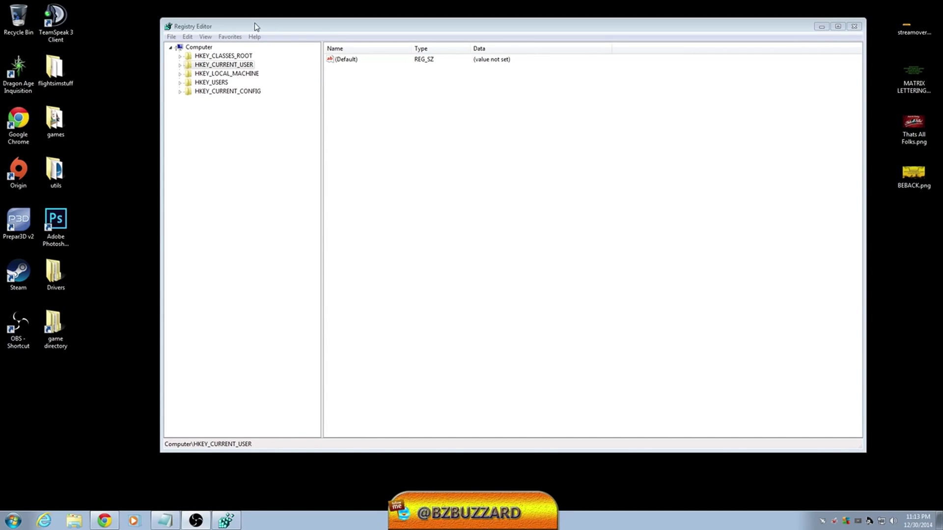
- Expand HKEY_CURRENT_USER\Control Panel in the registry and select the Desktop key
click(12, 521)
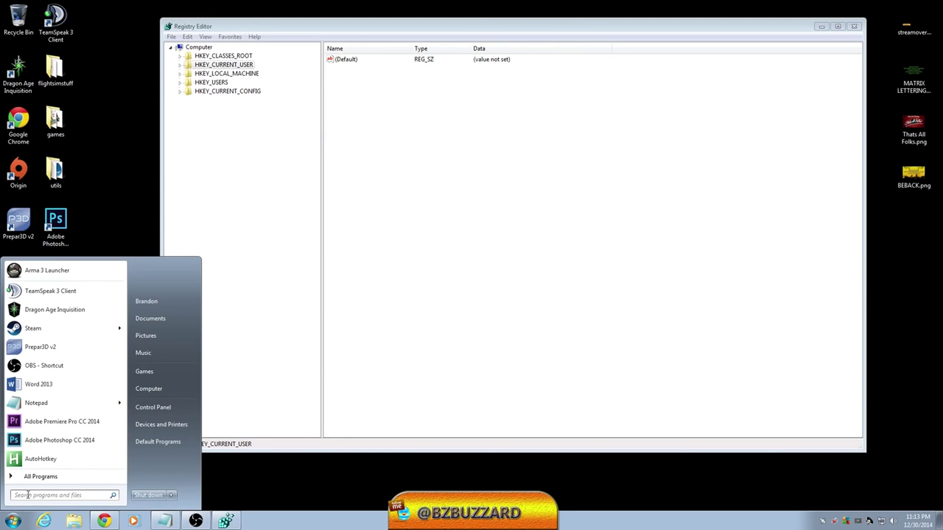
click(303, 29)
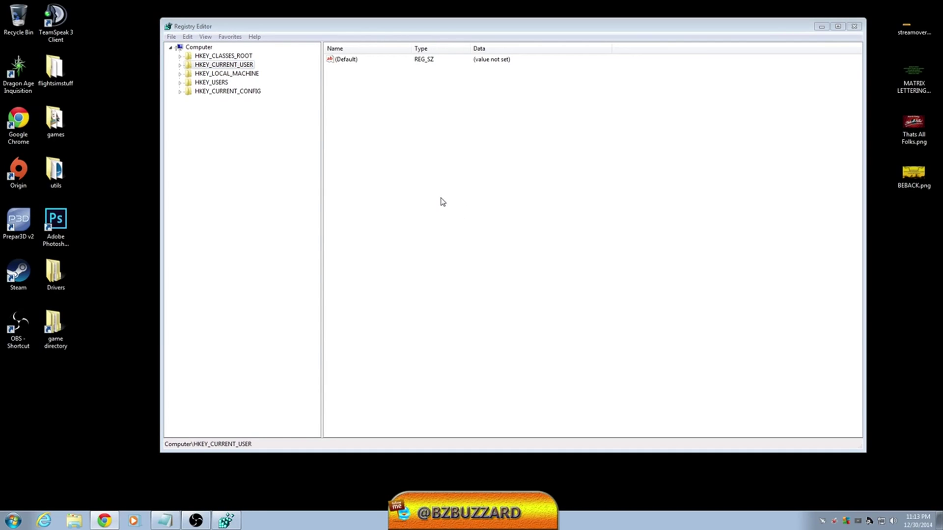
click(180, 65)
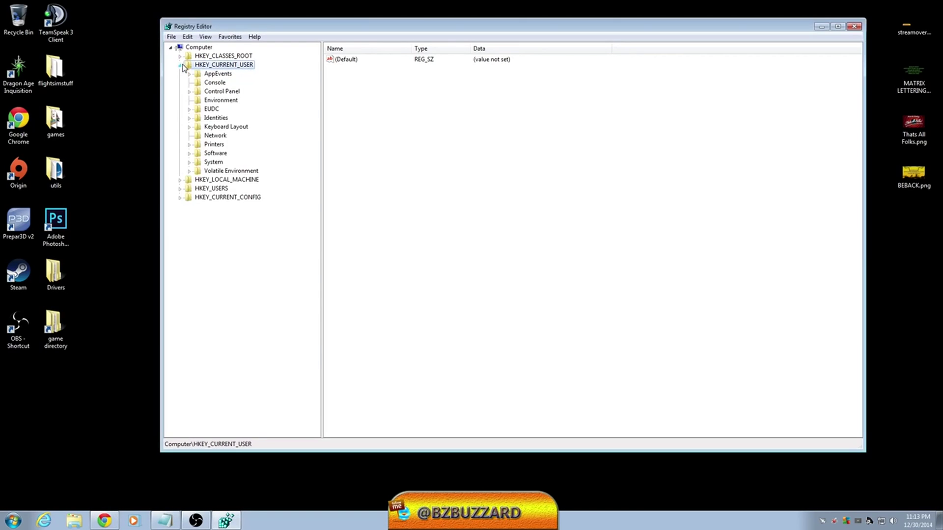
click(190, 92)
click(199, 137)
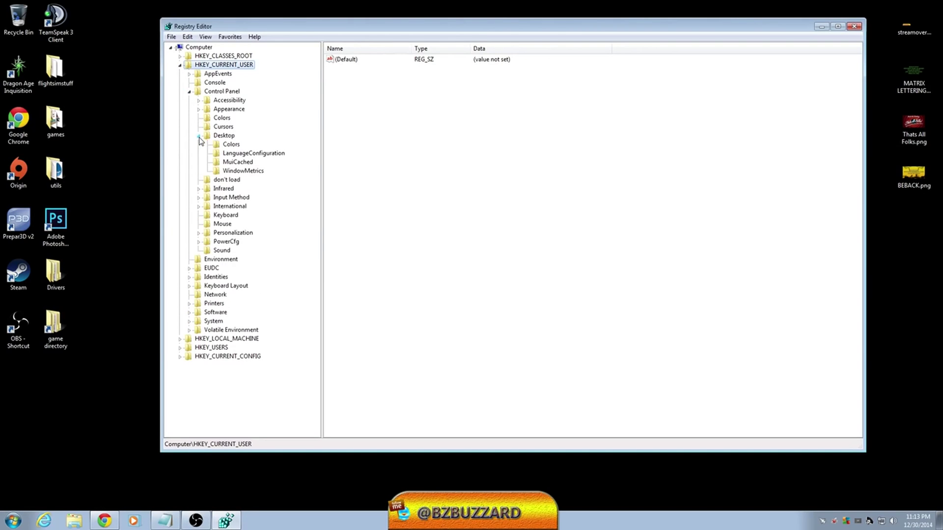
click(199, 137)
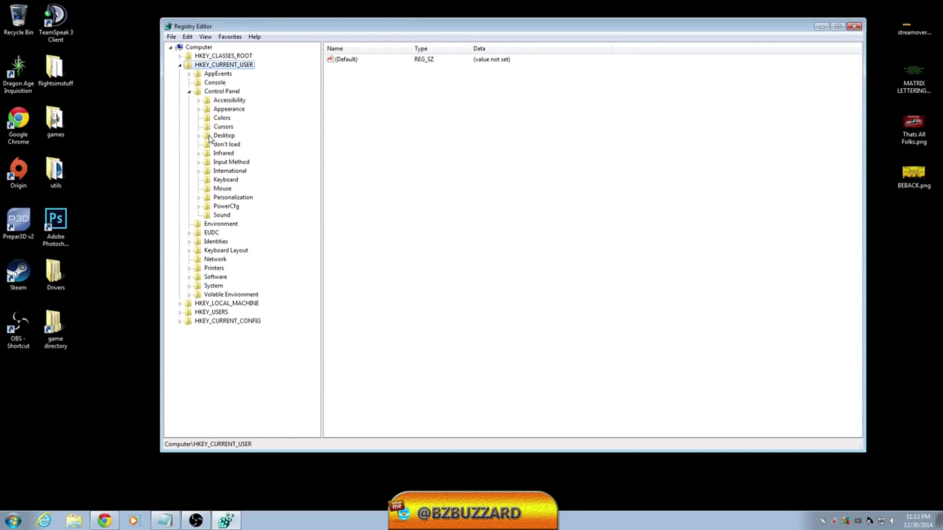
click(211, 137)
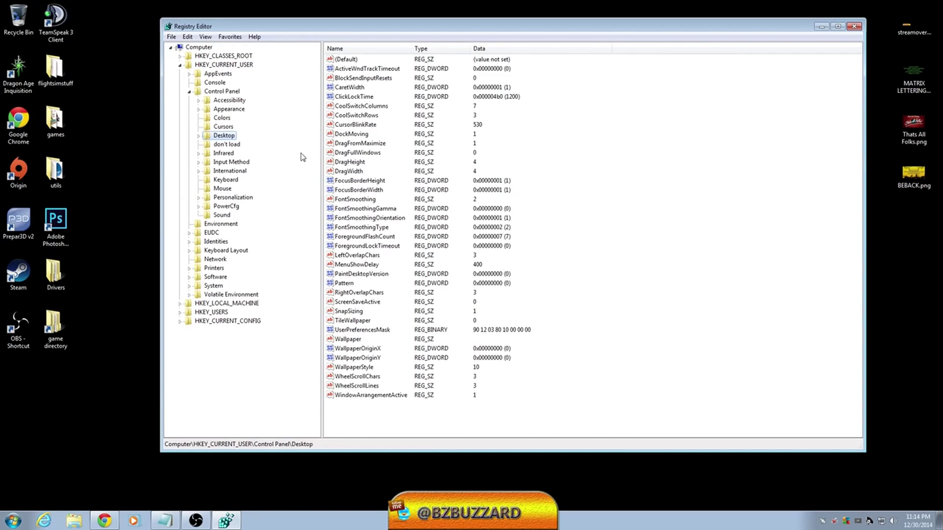
- Set the value data of MenuShowDelay in the Desktop key to 0
double_click(372, 266)
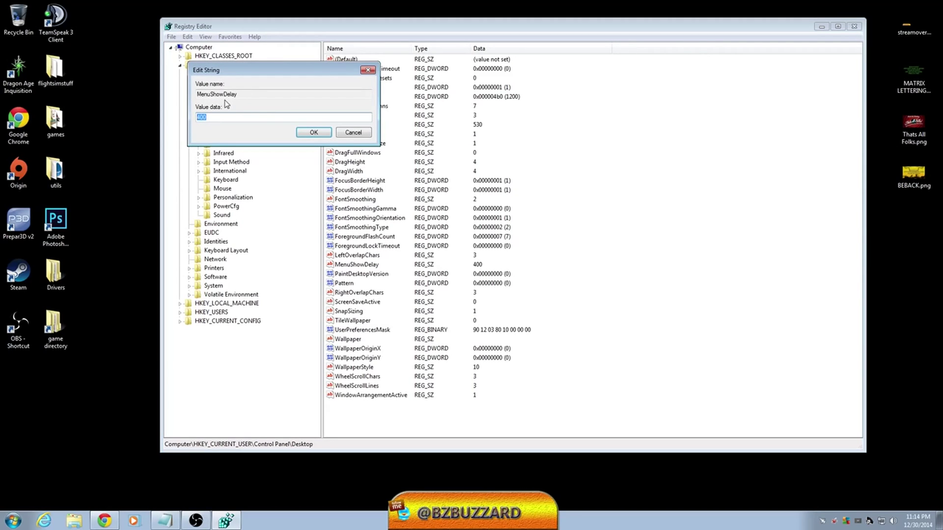
text(0)
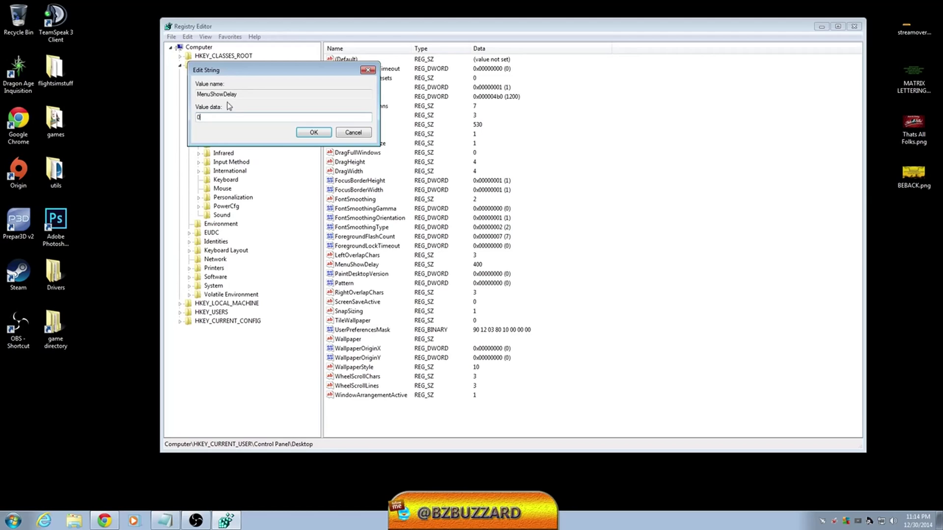
click(314, 133)
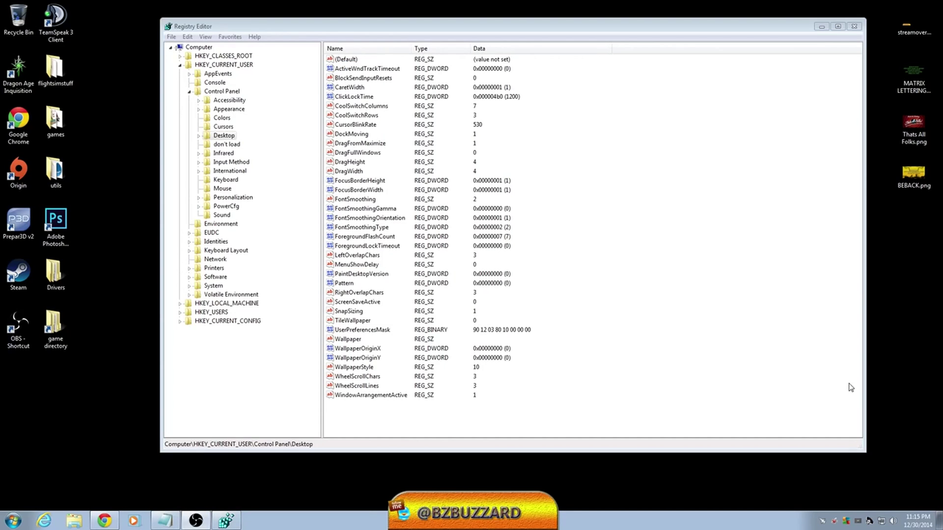
- Select the Mouse key under Control Panel and set the value data of MouseHoverTime to 30
click(614, 28)
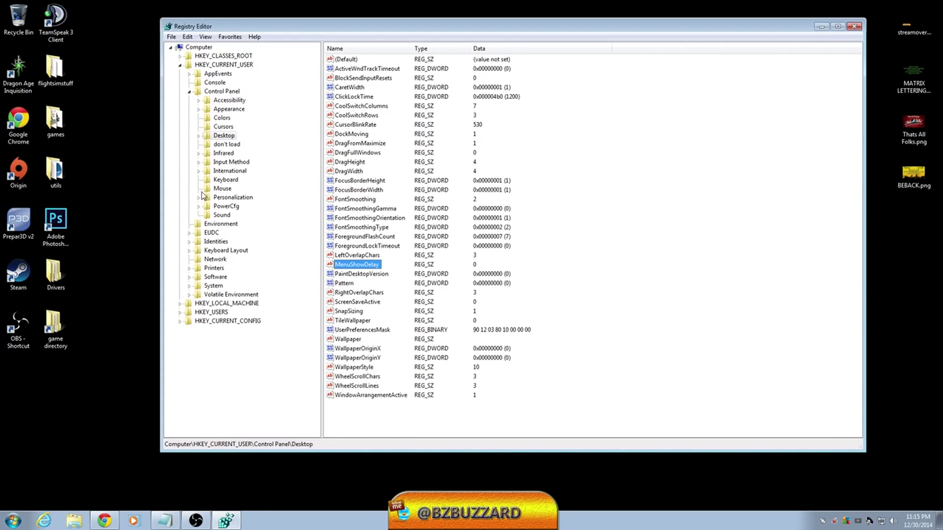
click(221, 188)
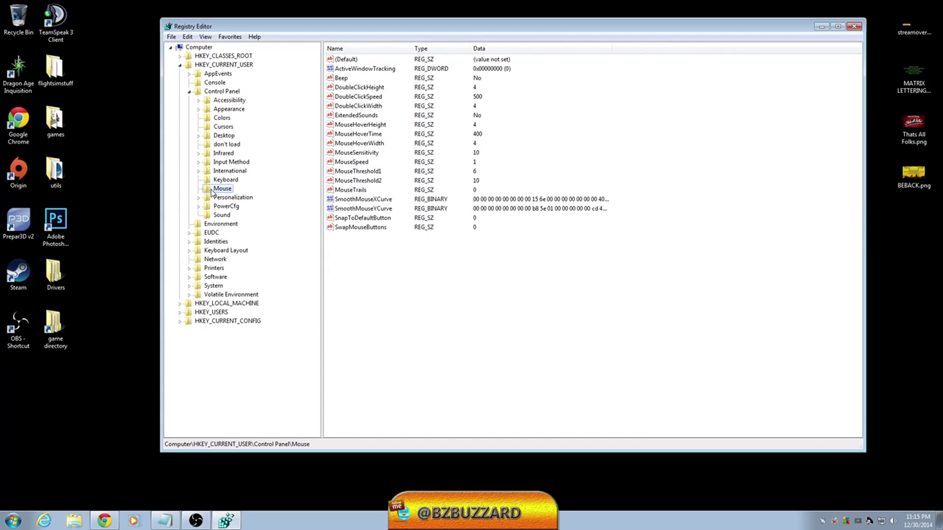
double_click(367, 135)
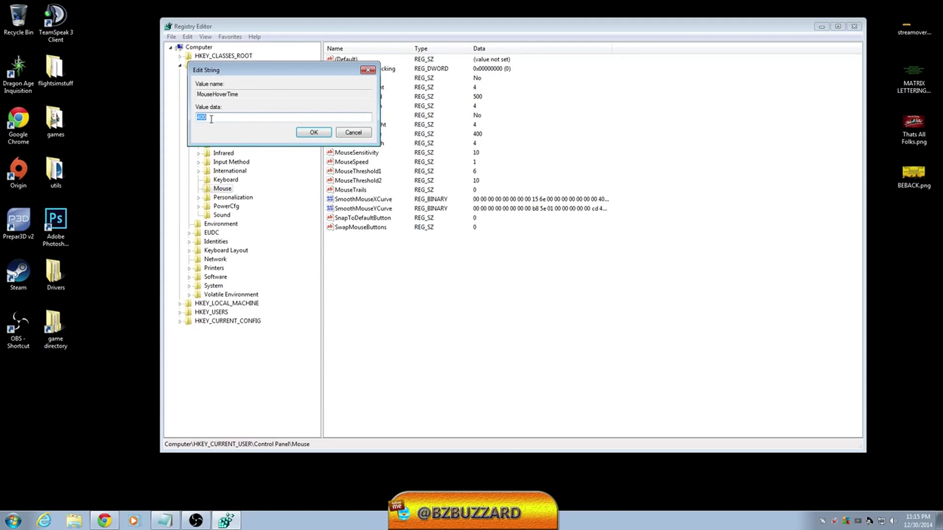
text(30)
click(318, 133)
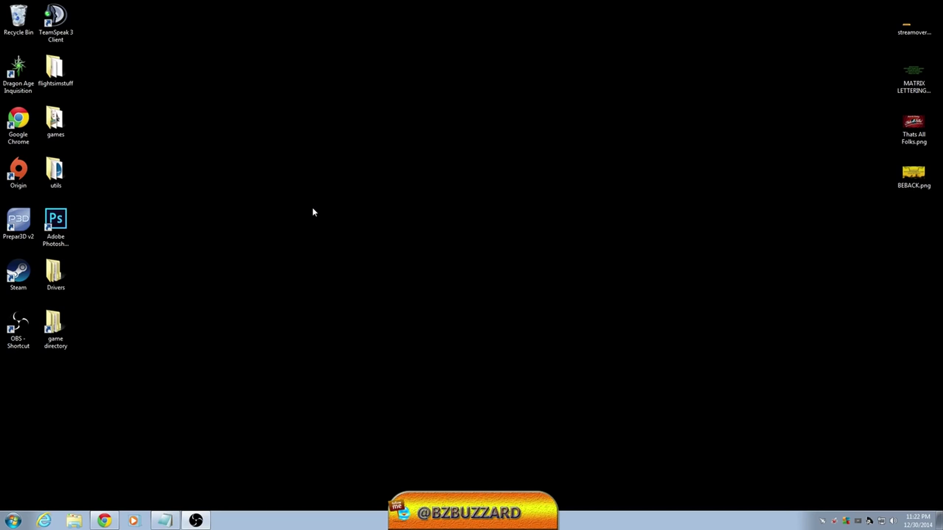
- Open Disk Defragmenter from the System Tools accessories and select the Raid0 (D:) disk
click(13, 522)
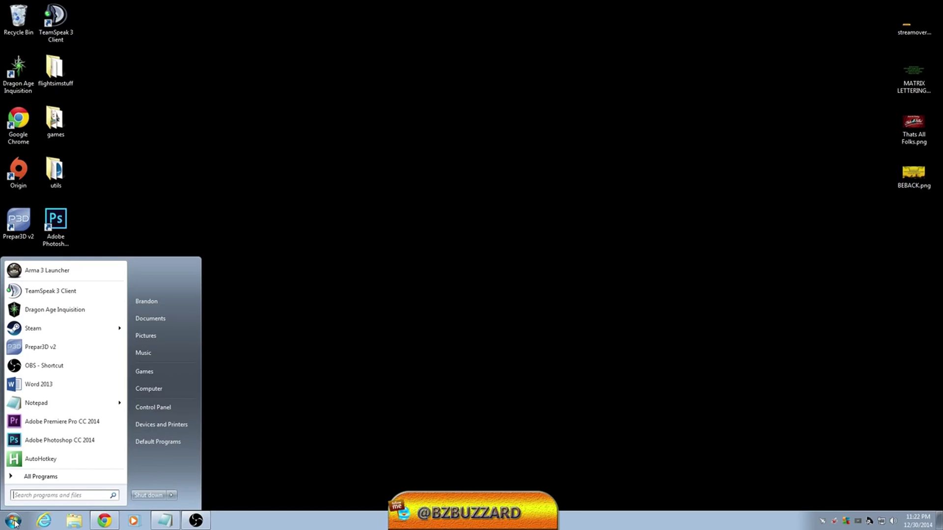
right_click(156, 392)
click(39, 475)
click(31, 406)
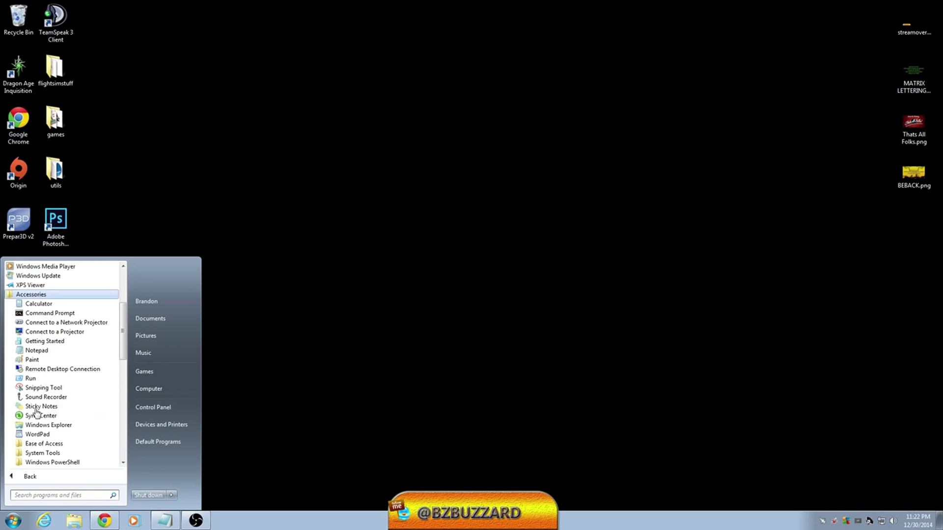
scroll(124, 314, down, 2)
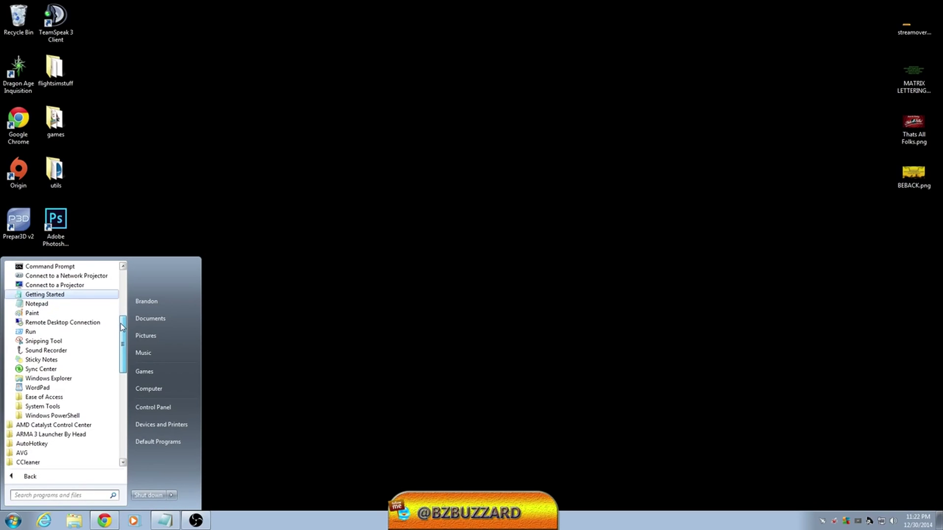
scroll(123, 316, up, 2)
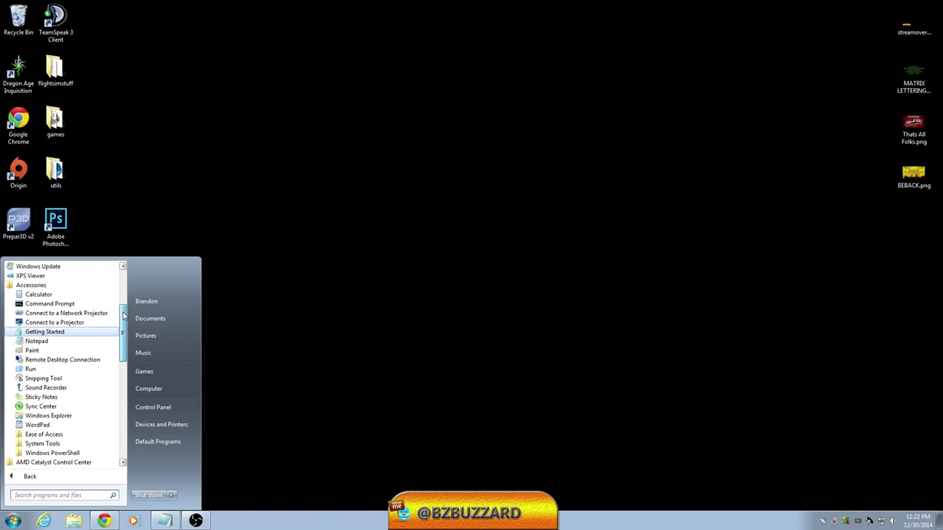
click(50, 445)
click(68, 388)
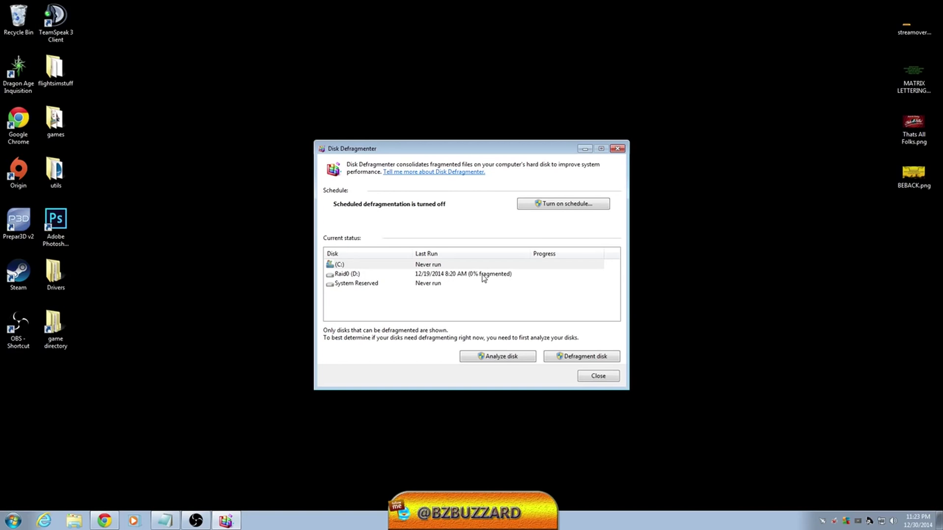
click(435, 278)
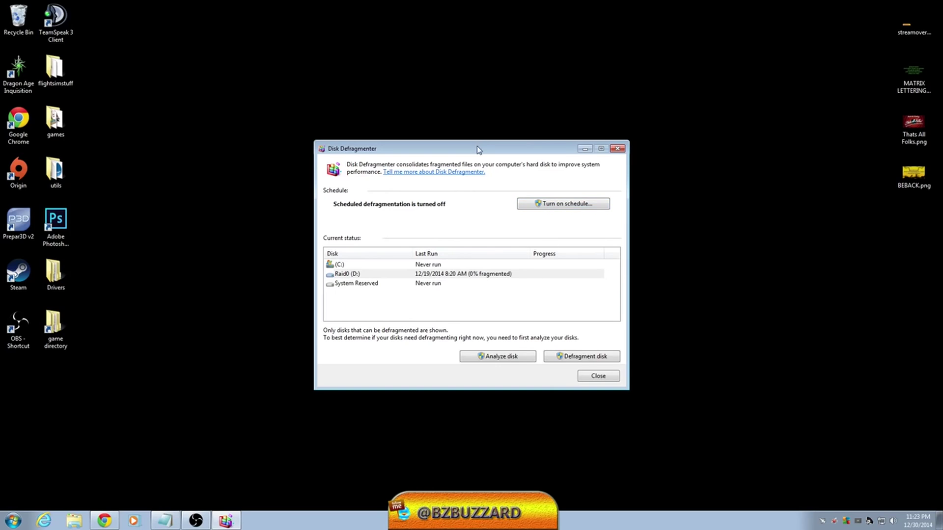
drag(479, 148, 441, 98)
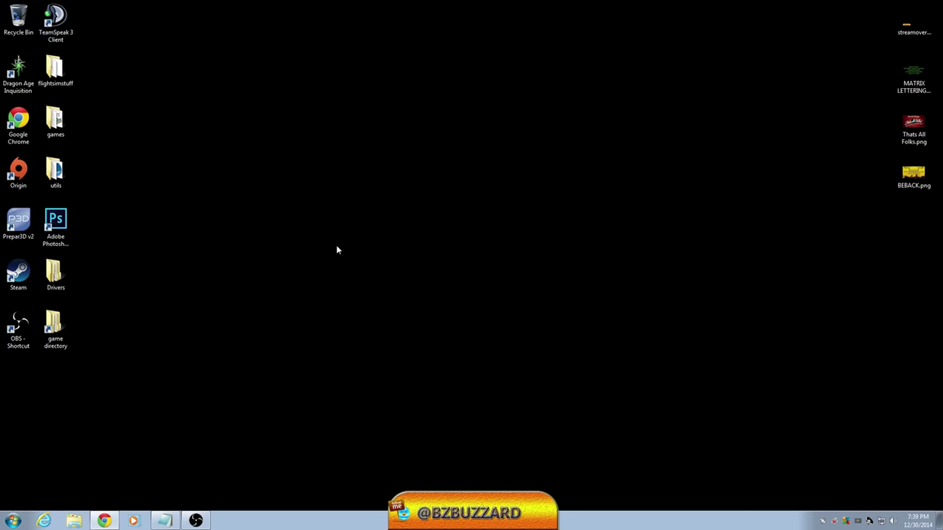
- Open the Windows Features list through Programs and Features in Control Panel
click(9, 520)
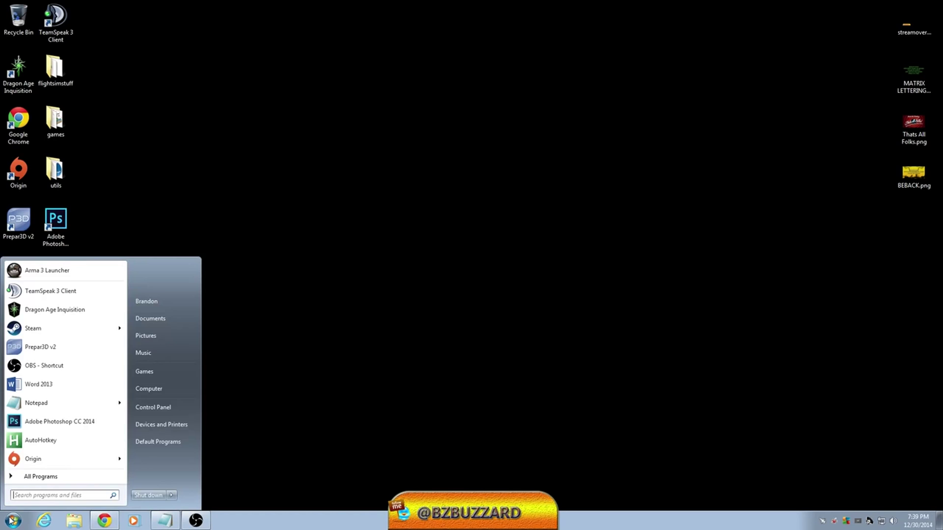
click(151, 407)
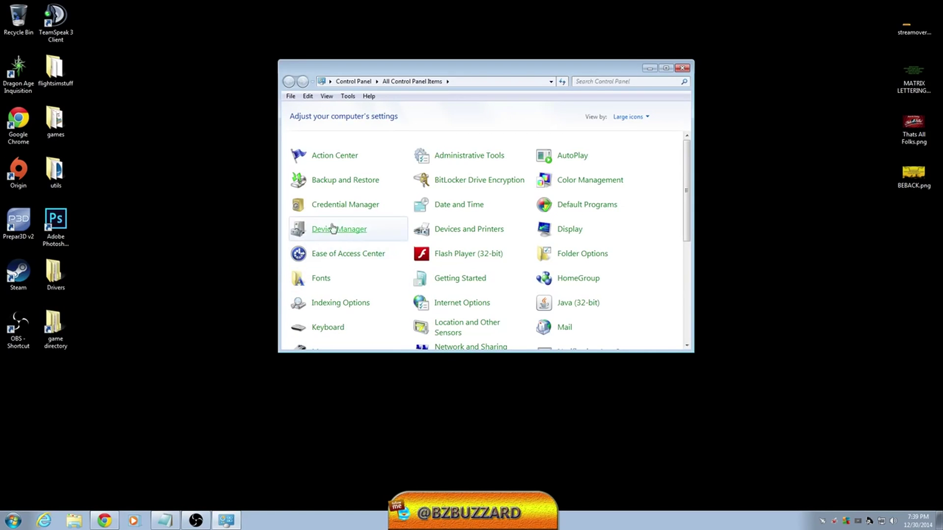
drag(688, 184, 686, 289)
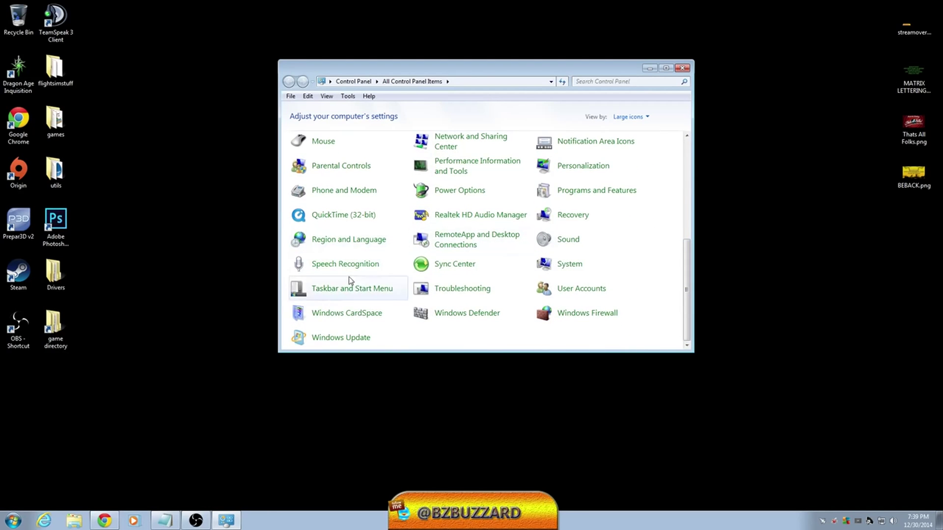
click(589, 198)
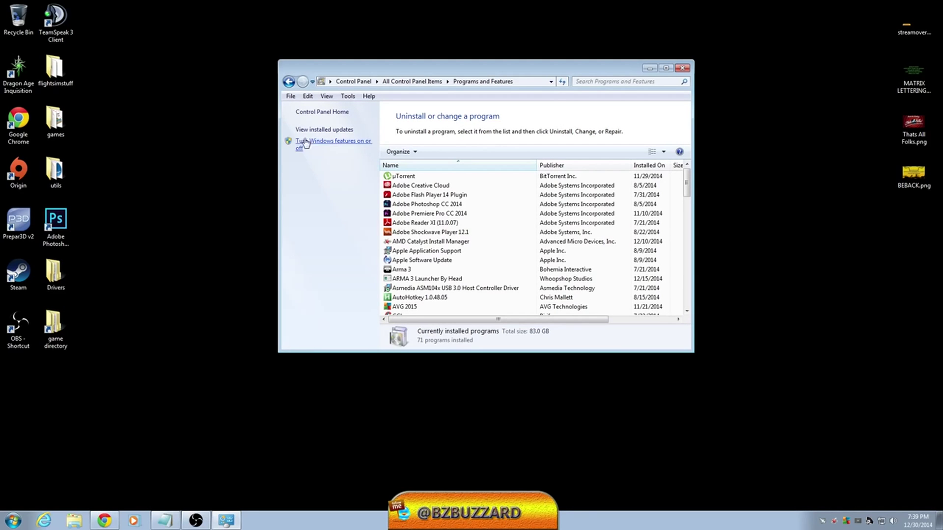
click(348, 144)
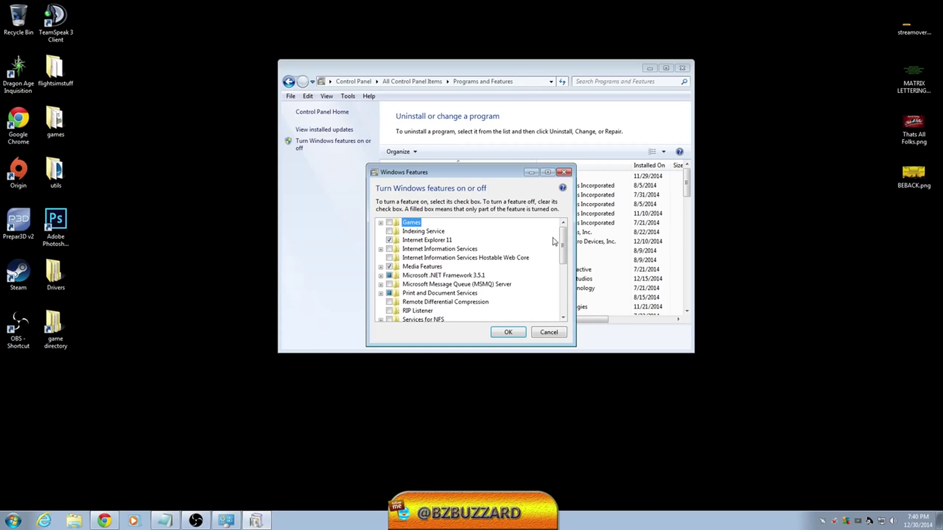
- Examine Remote Differential Compression and the components under Print and Document Services in the Windows Features list
mouse_move(562, 241)
mouse_down()
mouse_move(562, 288)
mouse_move(562, 255)
mouse_up()
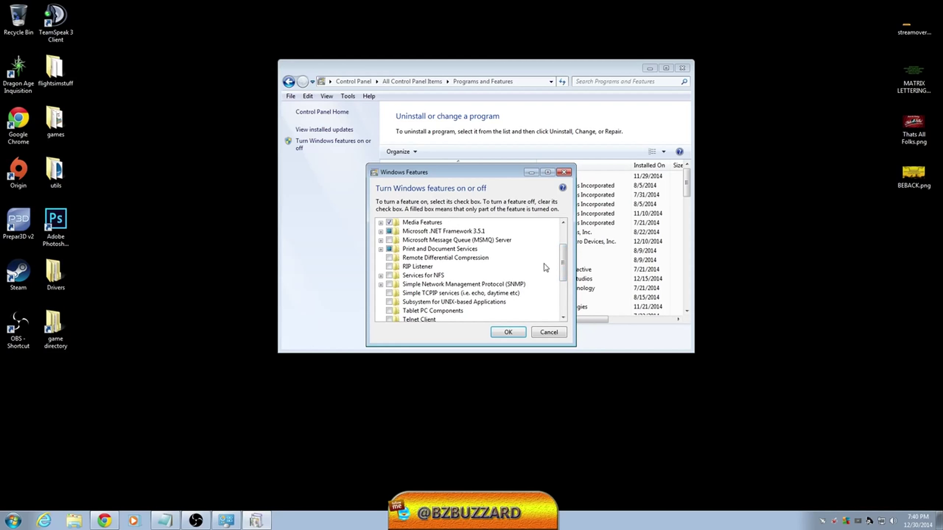
click(463, 261)
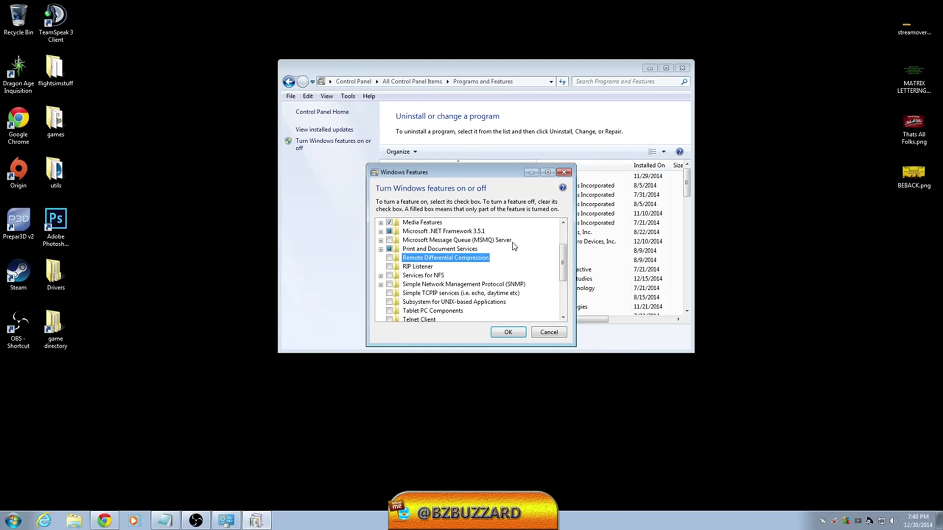
drag(563, 262, 577, 246)
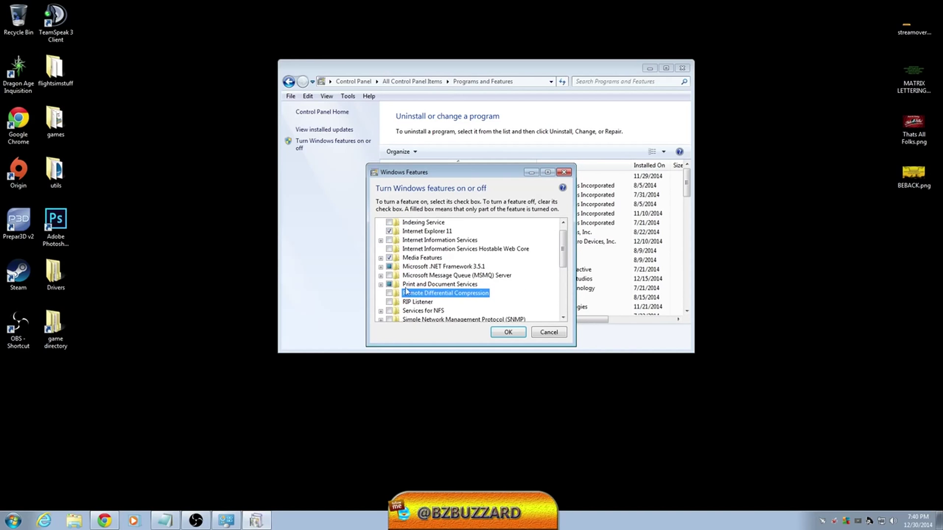
click(381, 285)
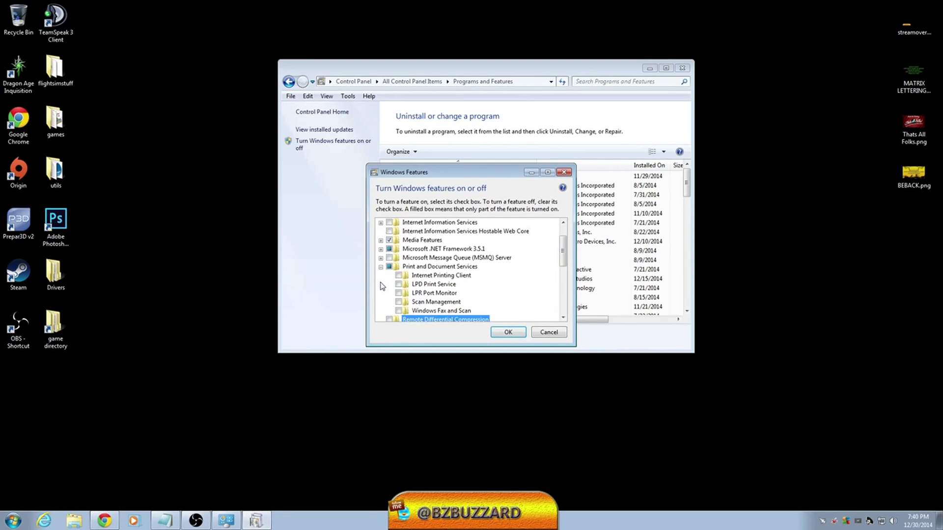
drag(563, 252, 566, 260)
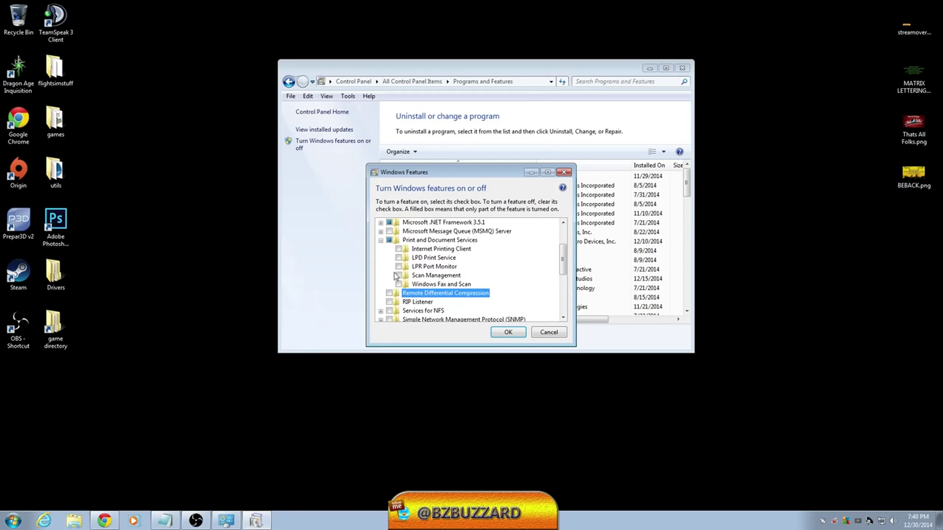
click(381, 241)
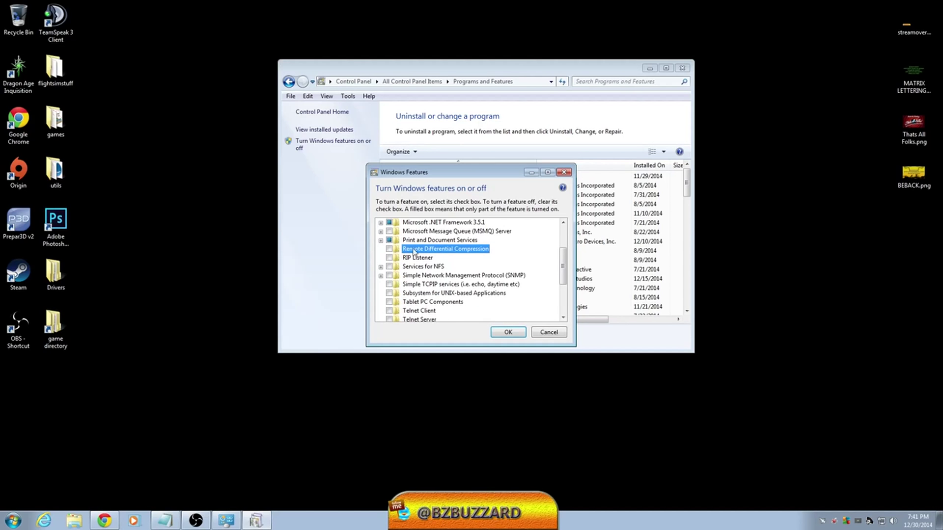
drag(562, 262, 563, 245)
- Try to turn off Windows DVD Maker under Media Features, decline the change, and look over Windows Media Center and Windows Media Player
click(381, 258)
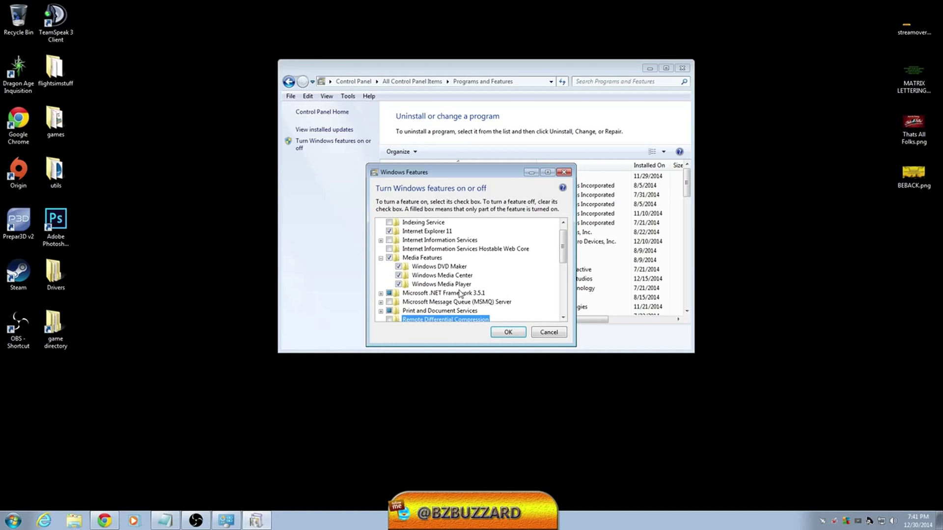
click(398, 267)
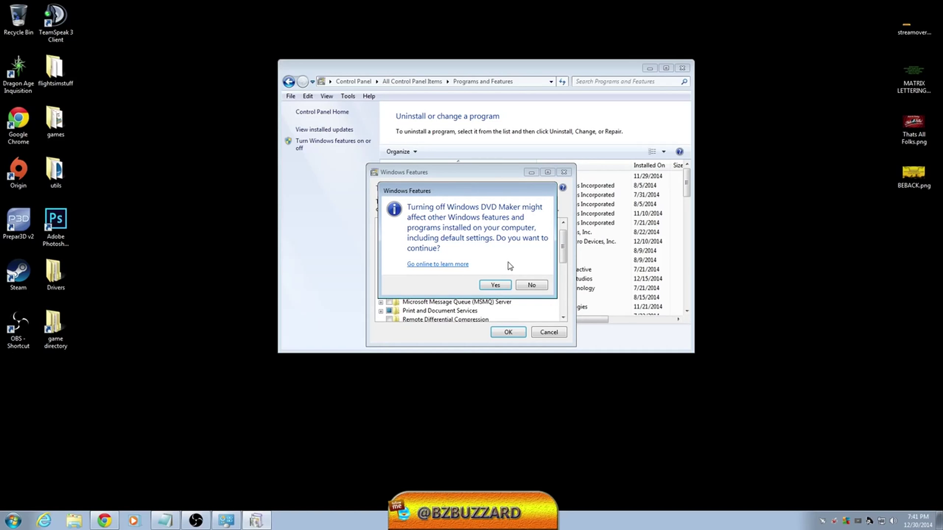
click(531, 287)
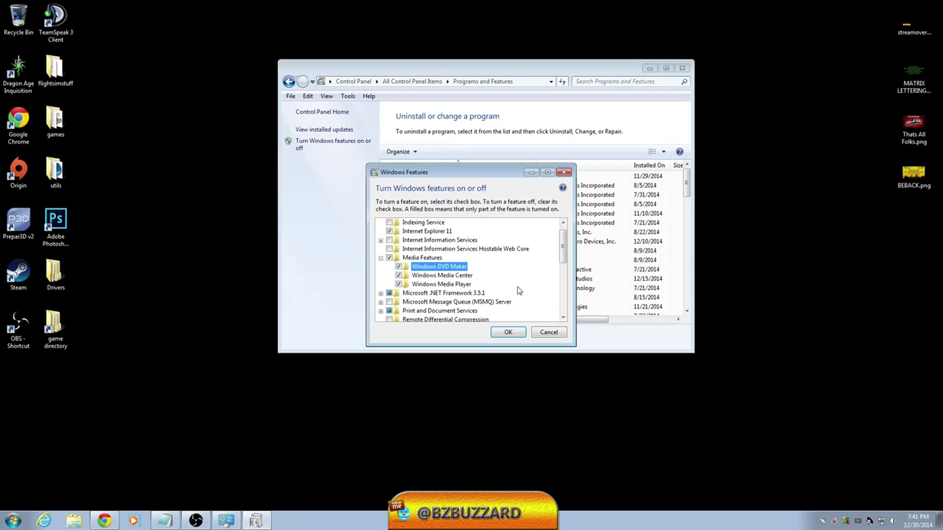
click(423, 285)
click(434, 276)
click(430, 285)
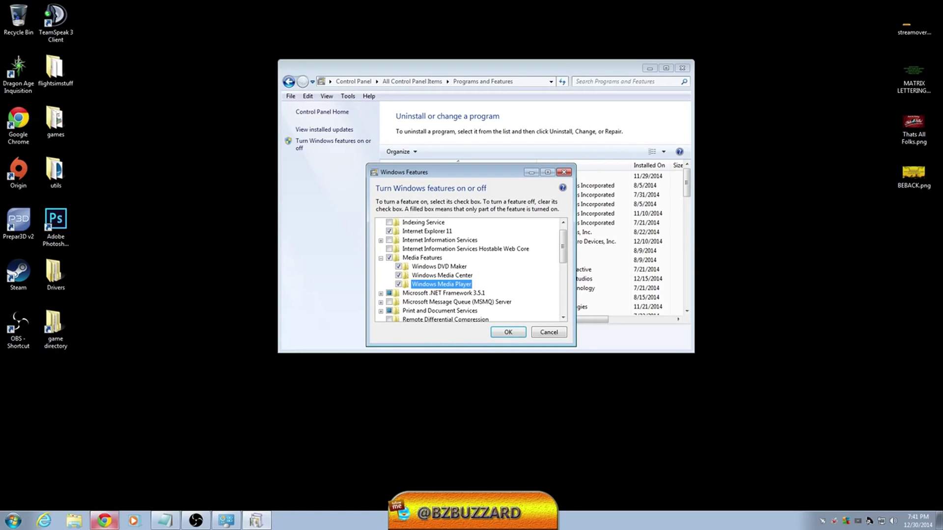
click(380, 259)
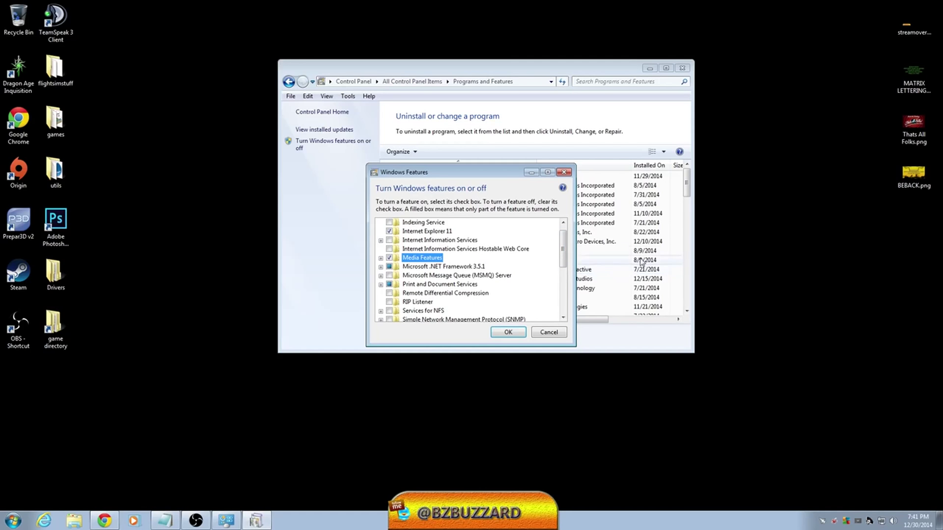
- Examine the remaining Windows features at the end of the list, from Tablet PC Components to XPS Viewer
drag(565, 246, 565, 298)
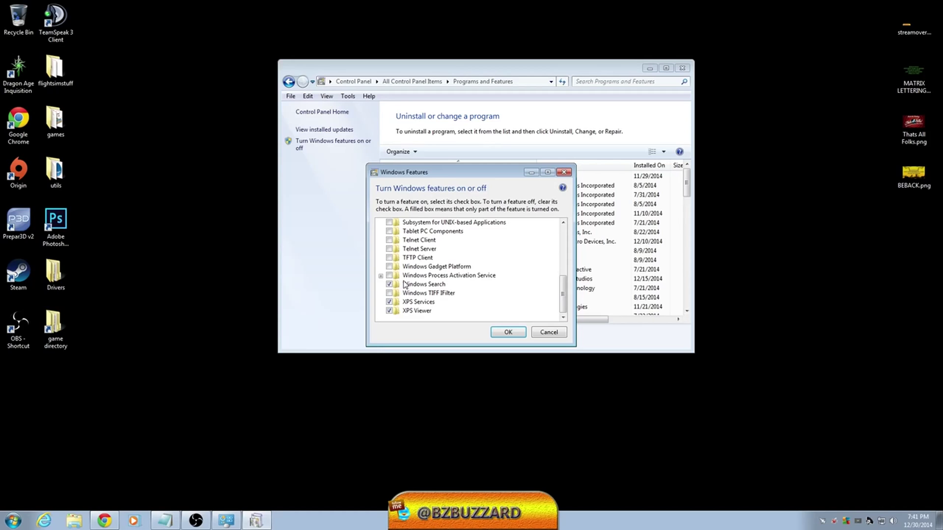
click(14, 523)
click(14, 523)
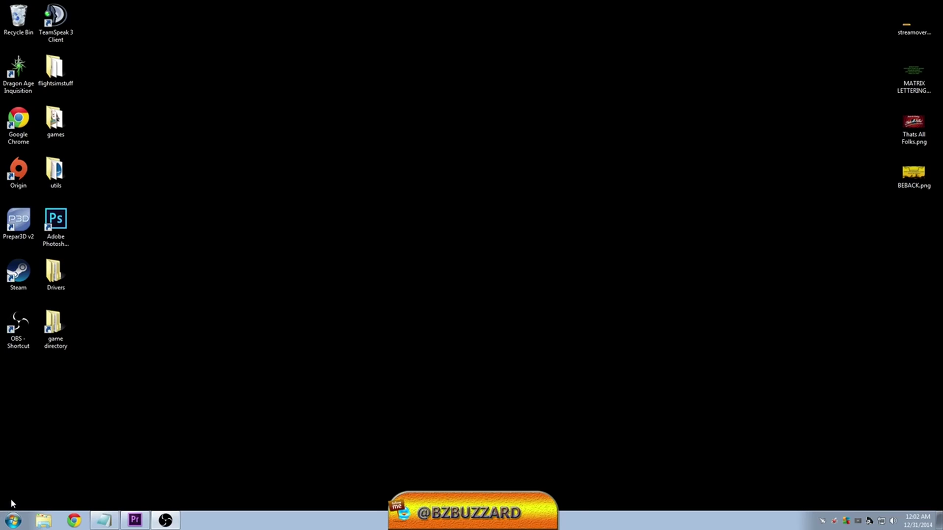
- Reopen the Windows Features list from Programs and Features in Control Panel
click(8, 525)
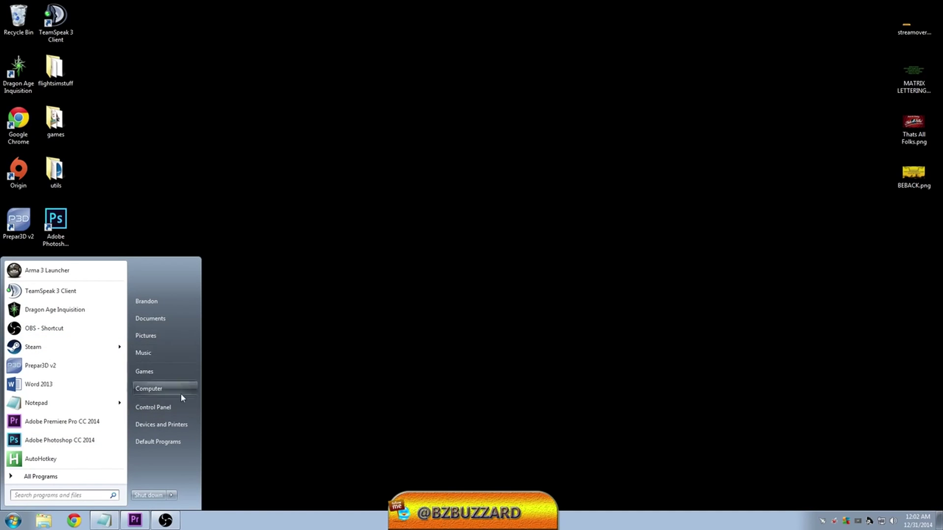
click(166, 409)
drag(678, 202, 695, 311)
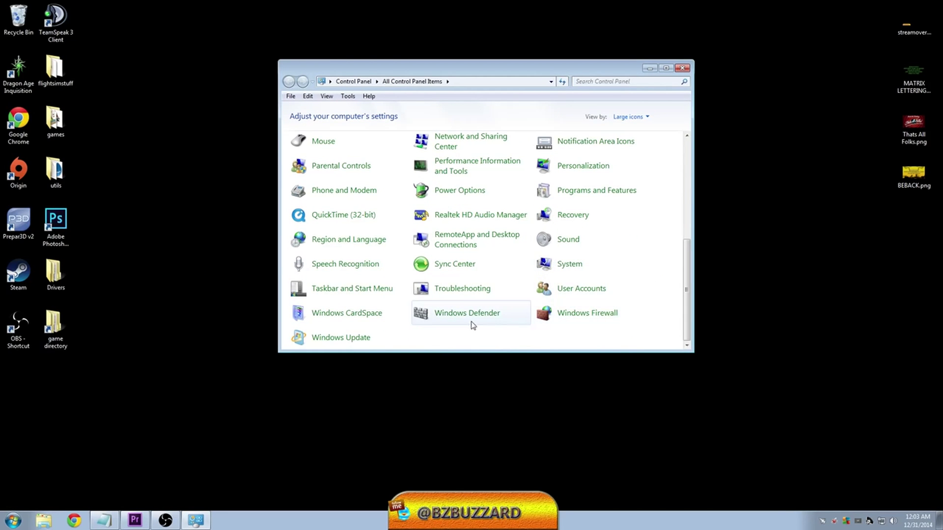
click(581, 197)
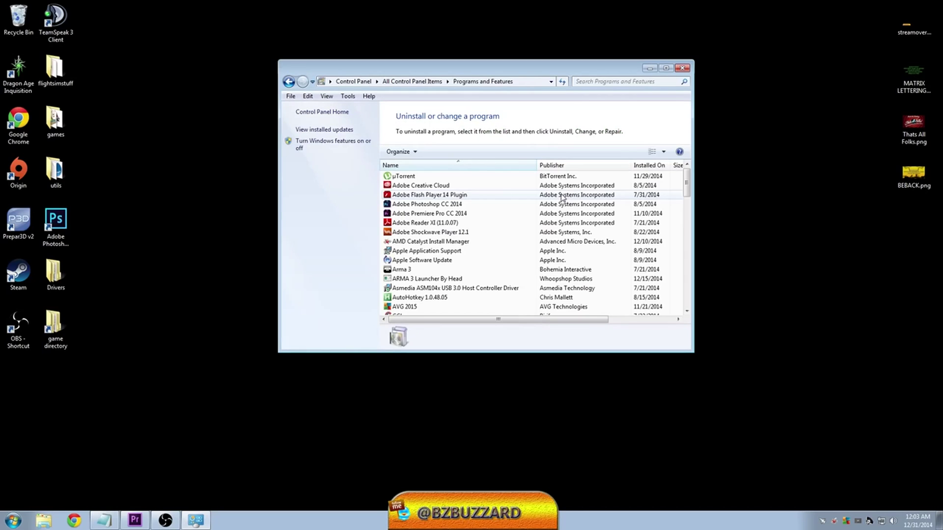
click(311, 146)
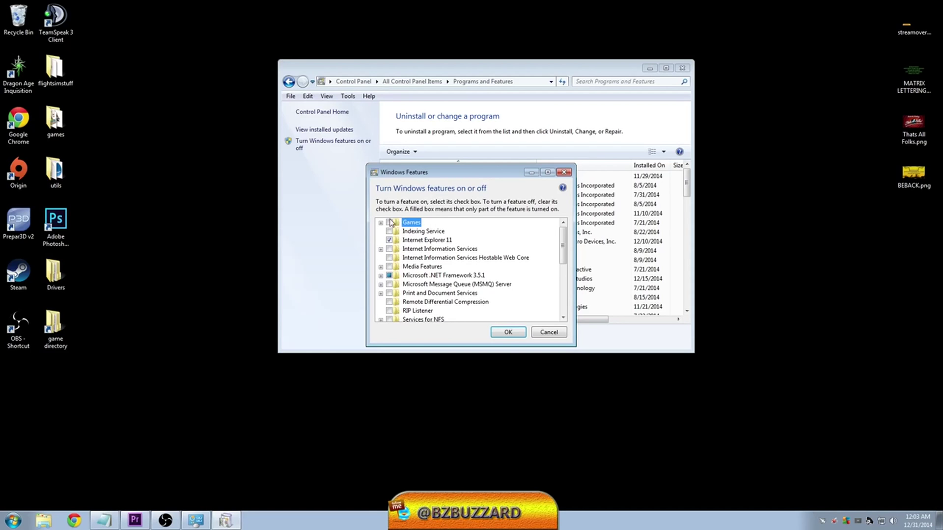
- Review which Windows features are enabled throughout the list, cancel without changes, and close Programs and Features
drag(563, 237, 564, 254)
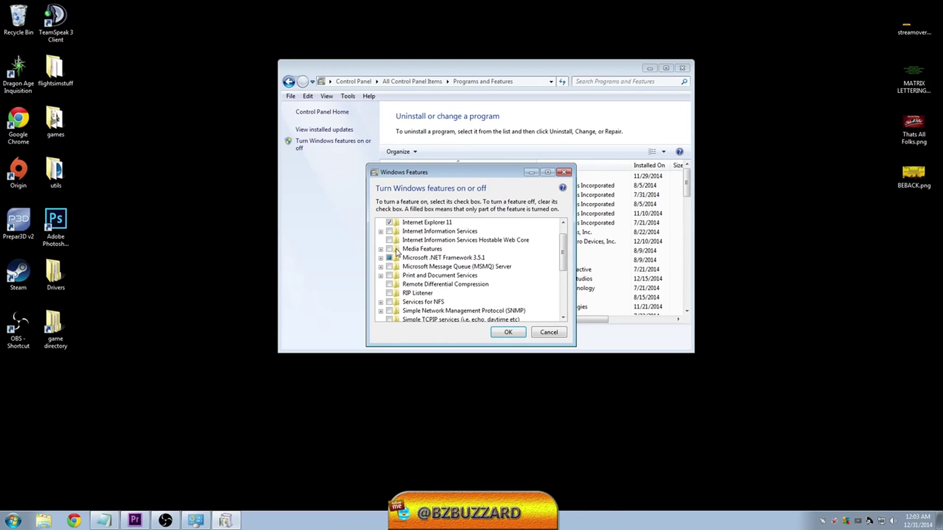
drag(566, 251, 567, 295)
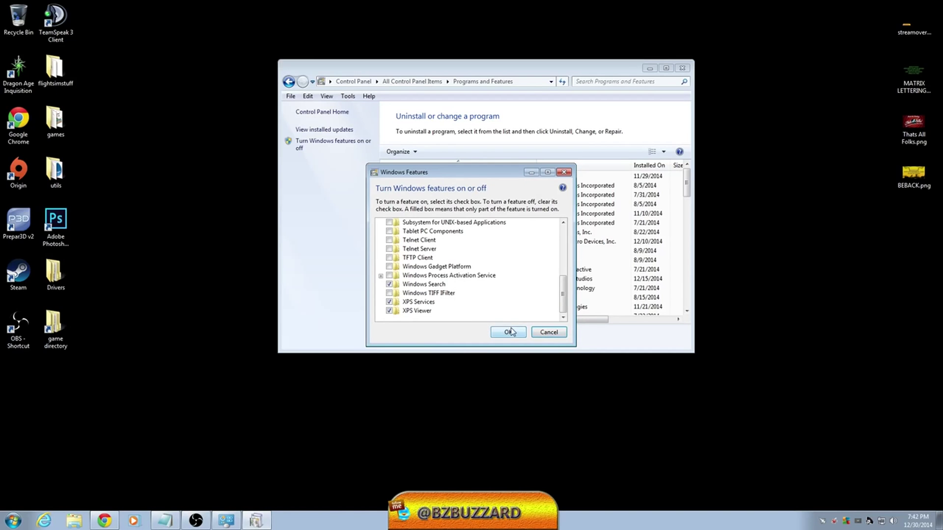
click(548, 332)
click(682, 68)
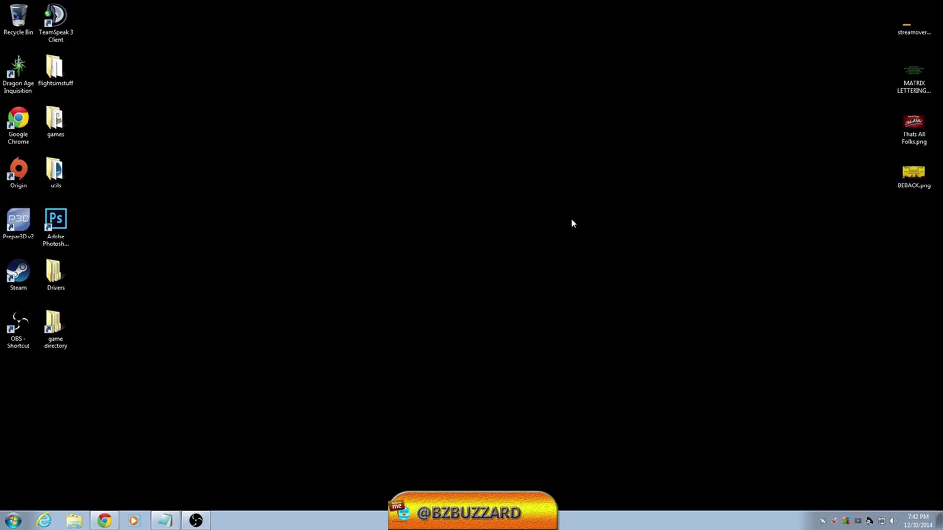
- Open the Documents library and move its window aside to examine its folder location
click(14, 522)
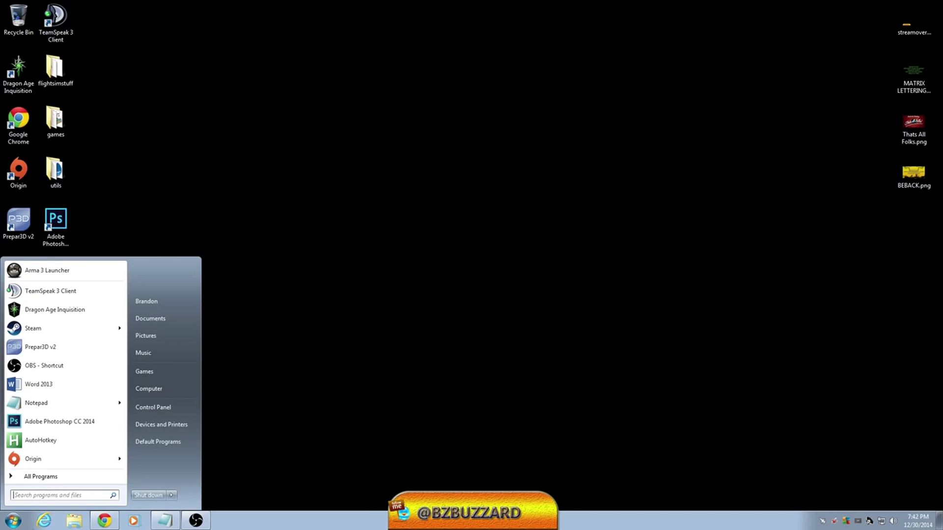
click(147, 321)
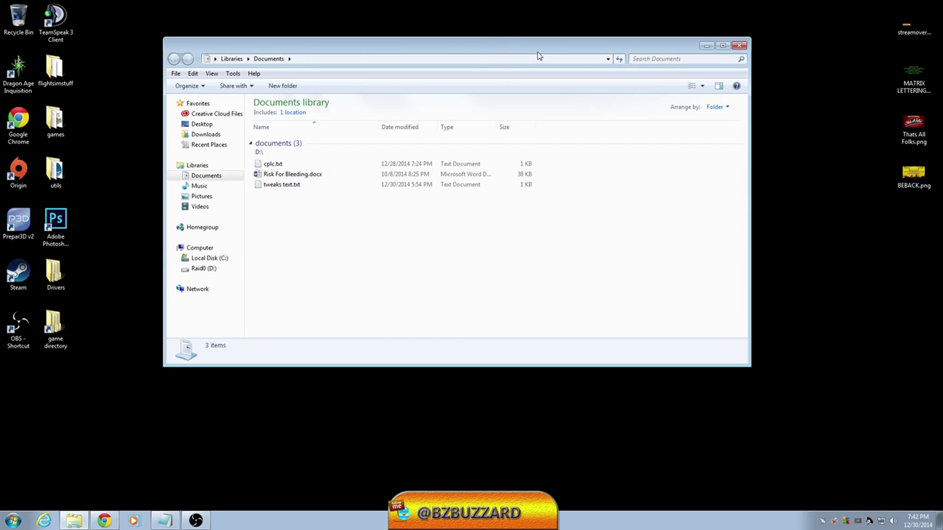
drag(547, 53, 593, 53)
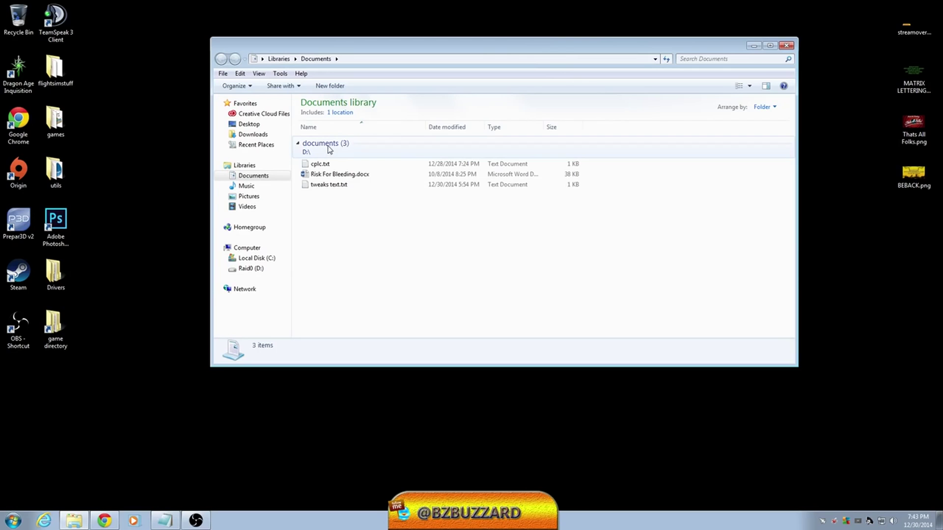
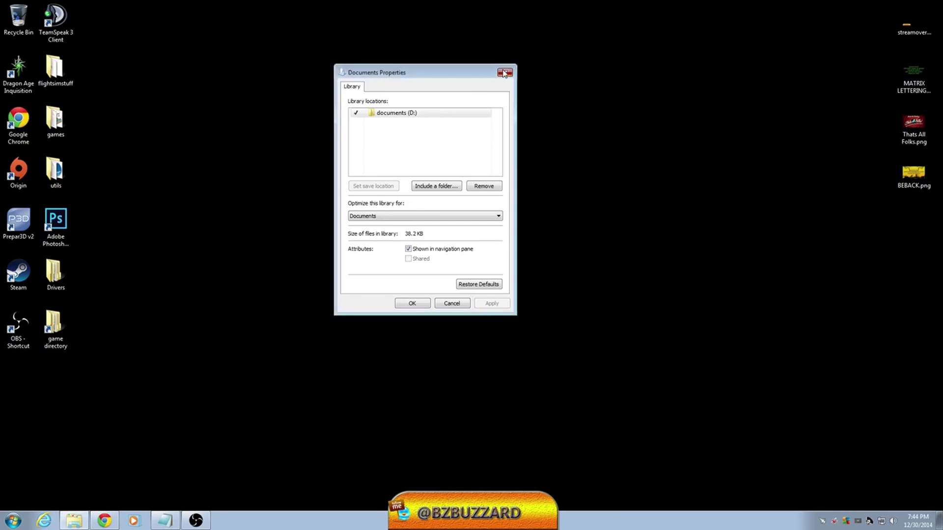
click(13, 520)
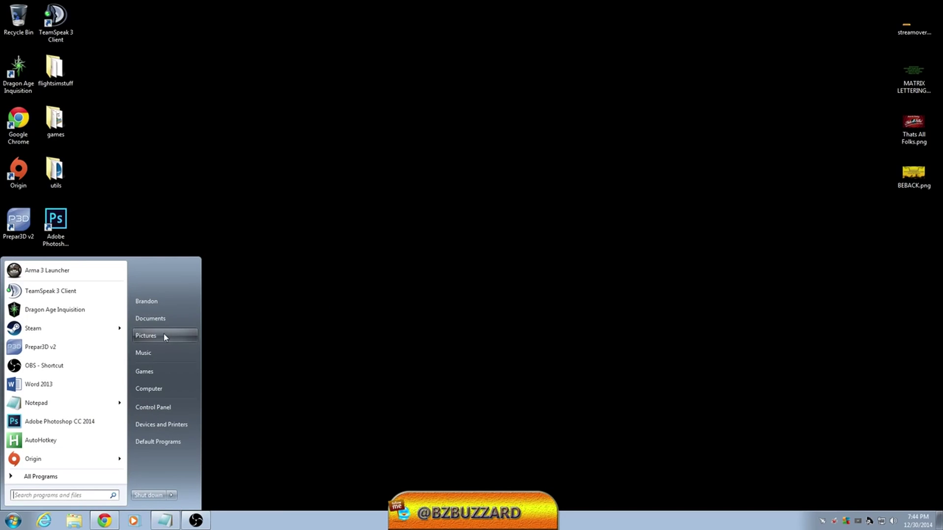
click(316, 164)
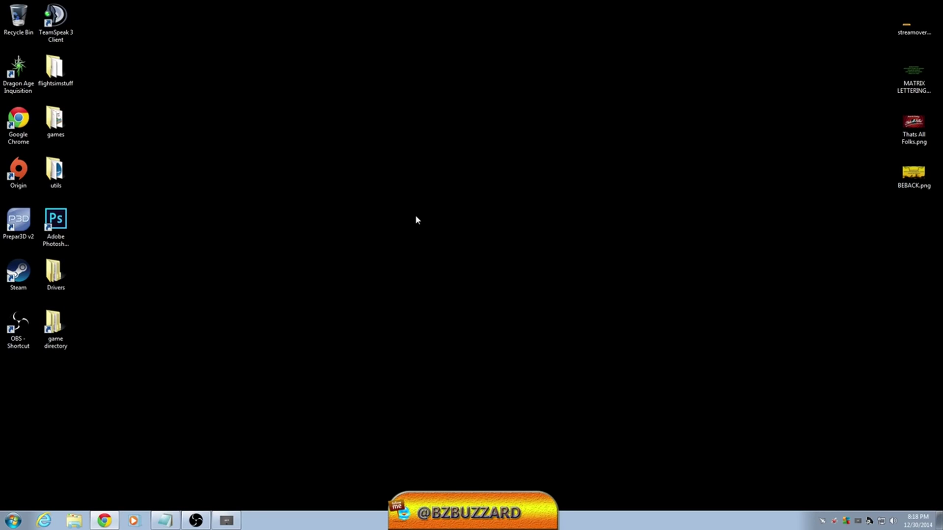
click(8, 524)
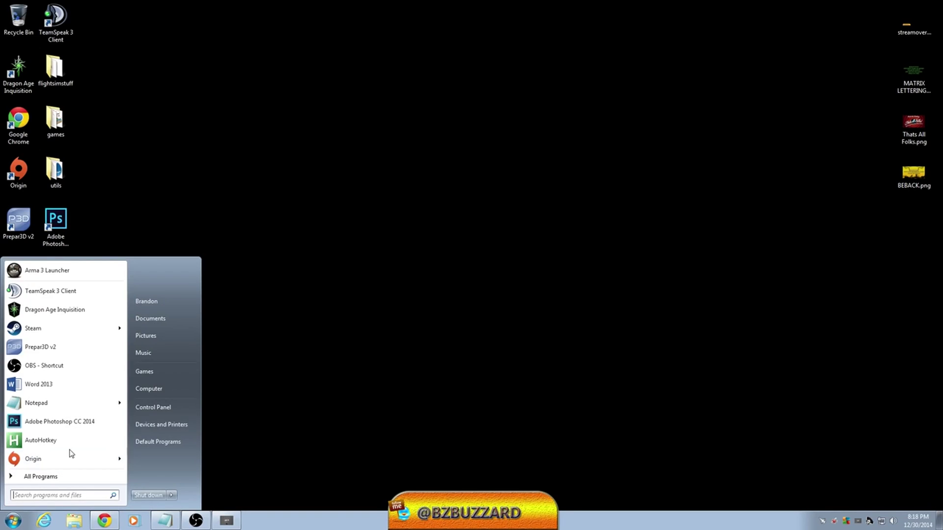
click(145, 386)
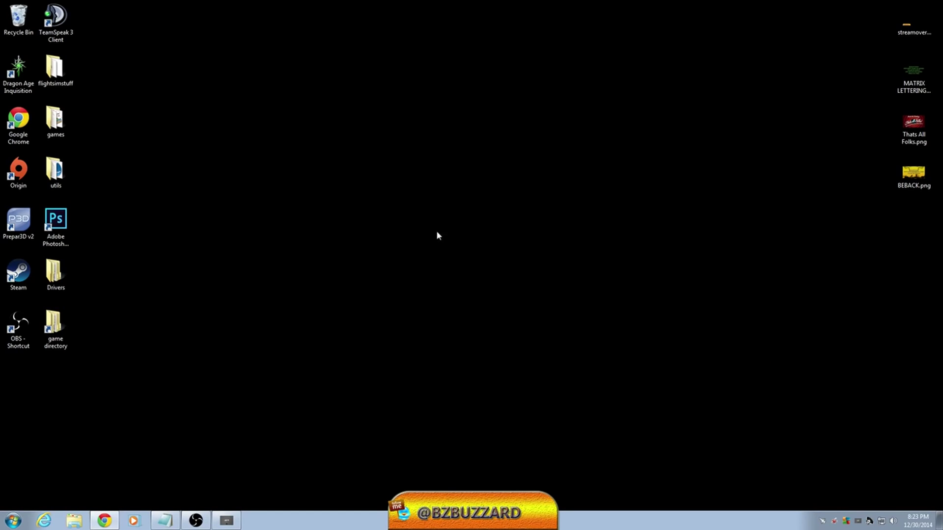
- Open the Environment Variables dialog from the computer's advanced system settings
click(10, 524)
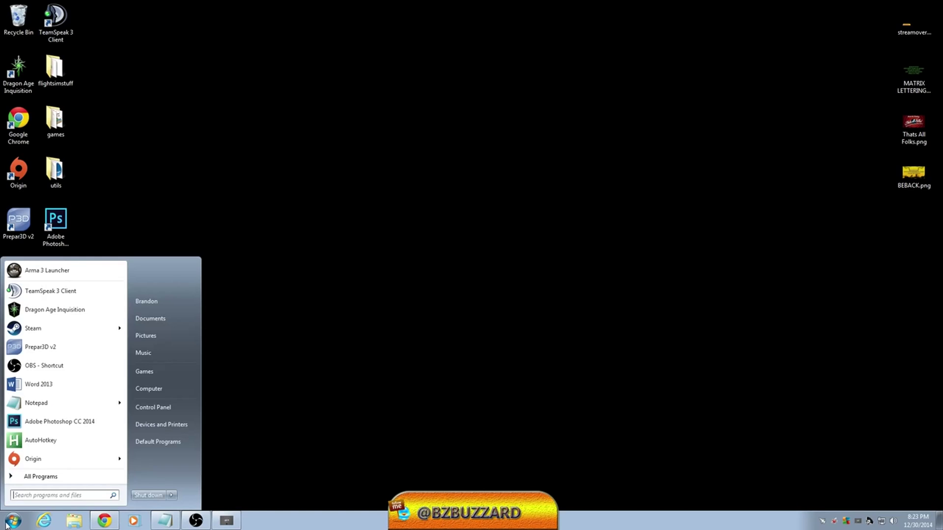
right_click(160, 389)
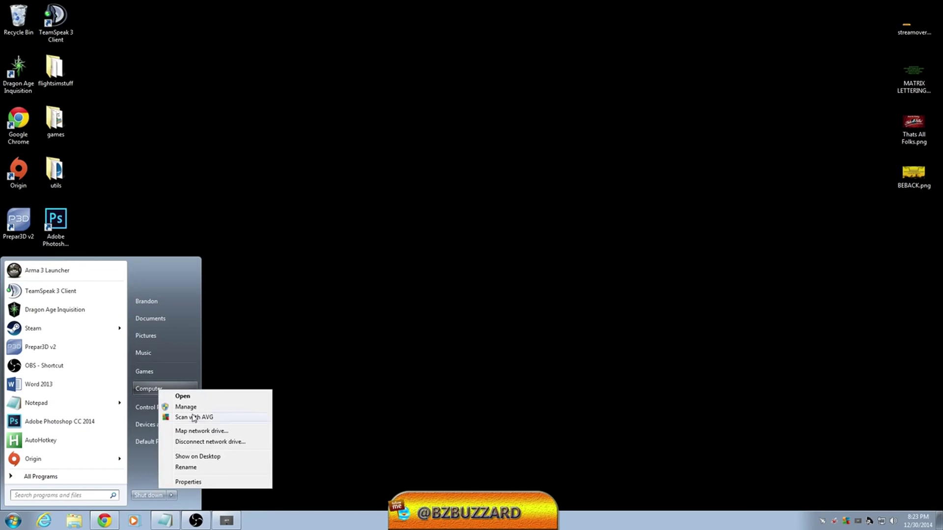
click(208, 483)
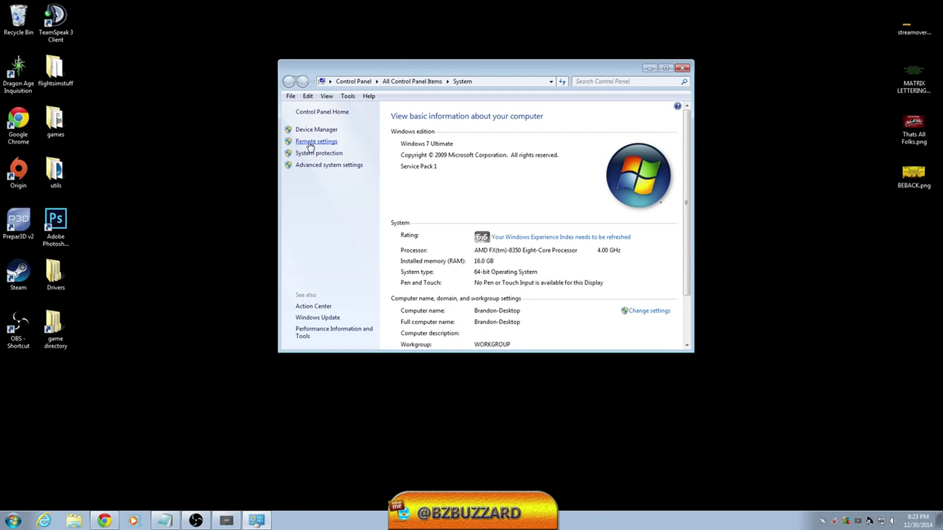
click(316, 165)
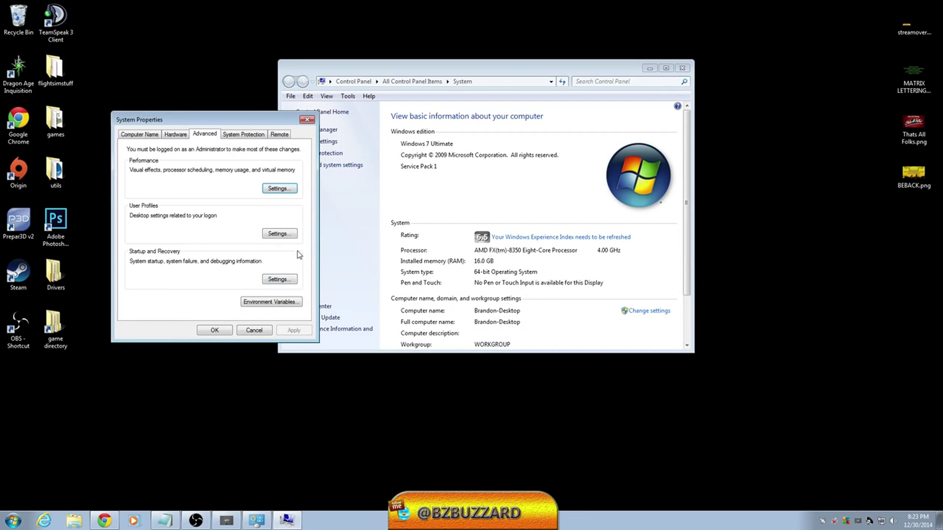
click(268, 302)
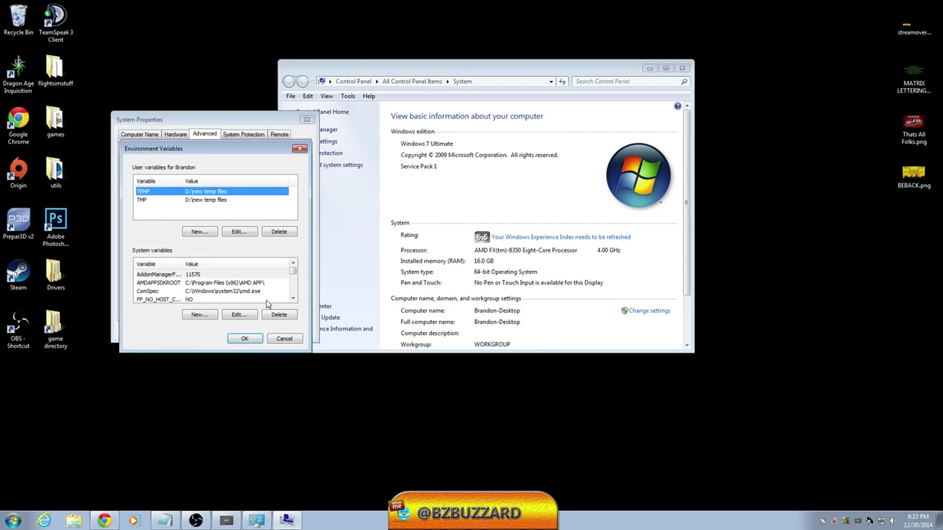
- Inspect the TEMP and TMP user variables, cancel out of editing TEMP, and move the Environment Variables dialog clear of the System window
click(199, 202)
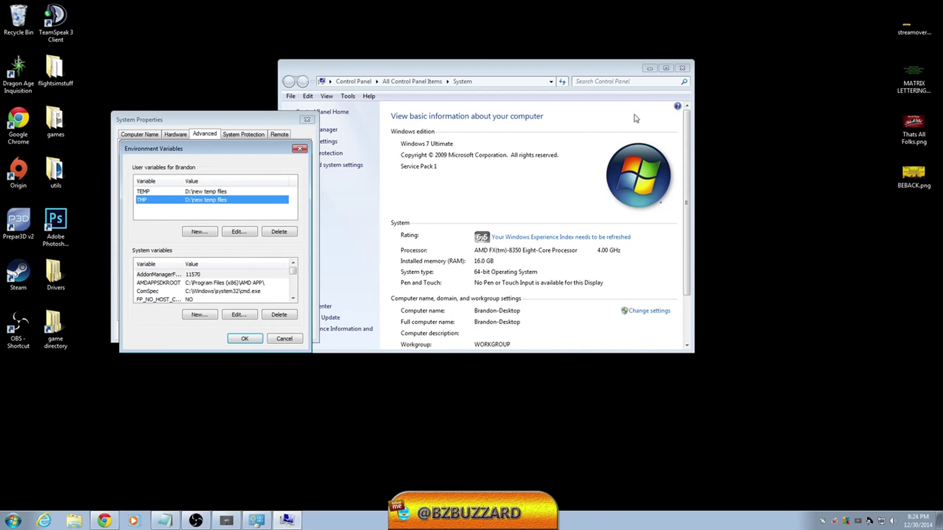
drag(192, 148, 663, 96)
click(635, 146)
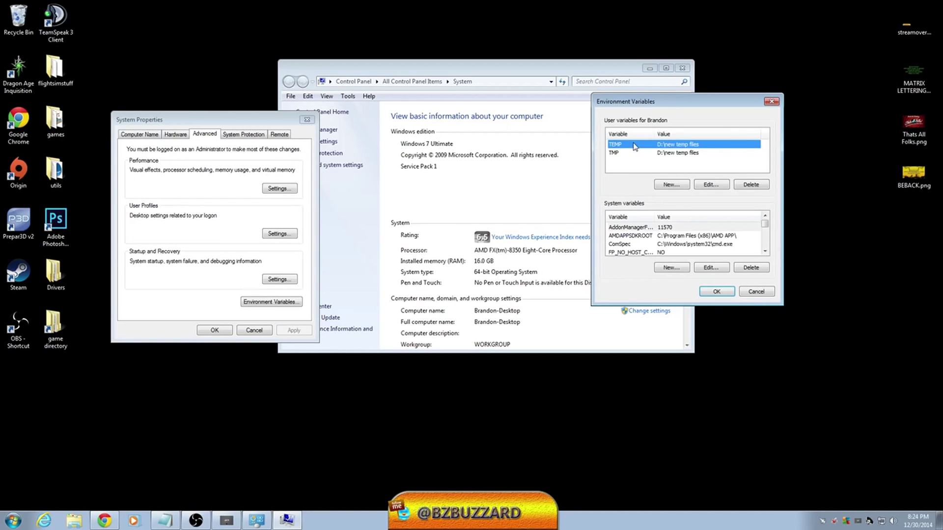
click(679, 153)
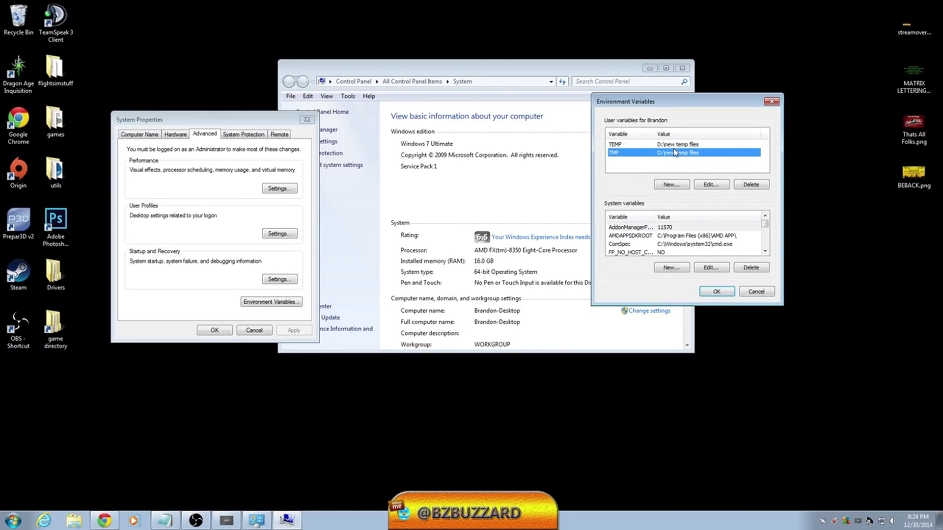
click(675, 145)
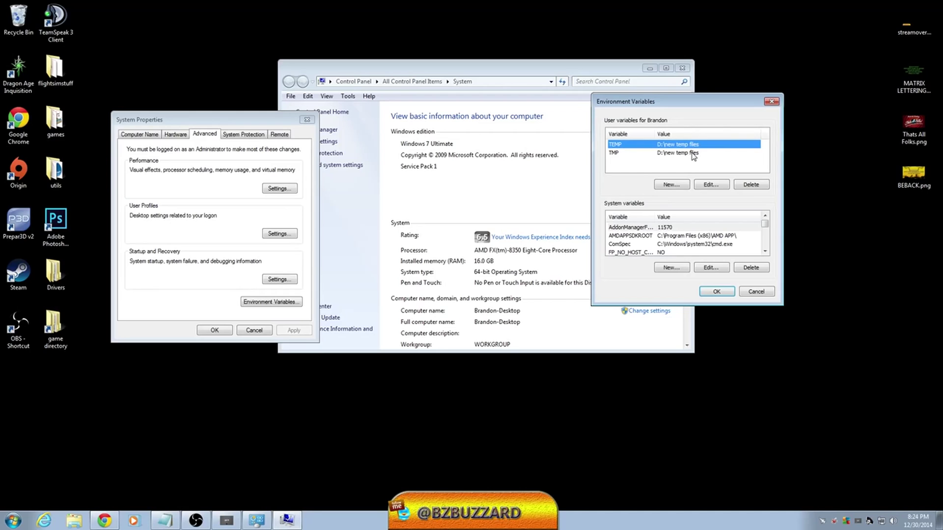
click(717, 186)
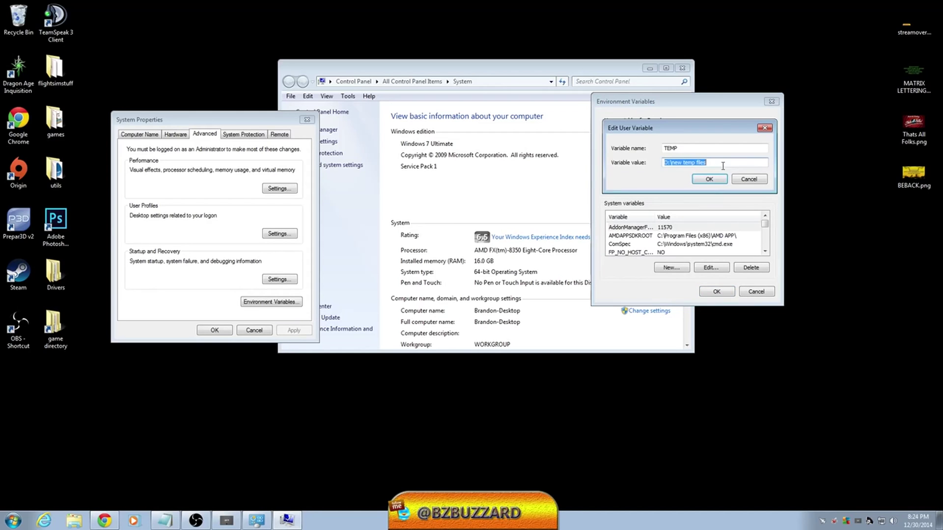
click(750, 180)
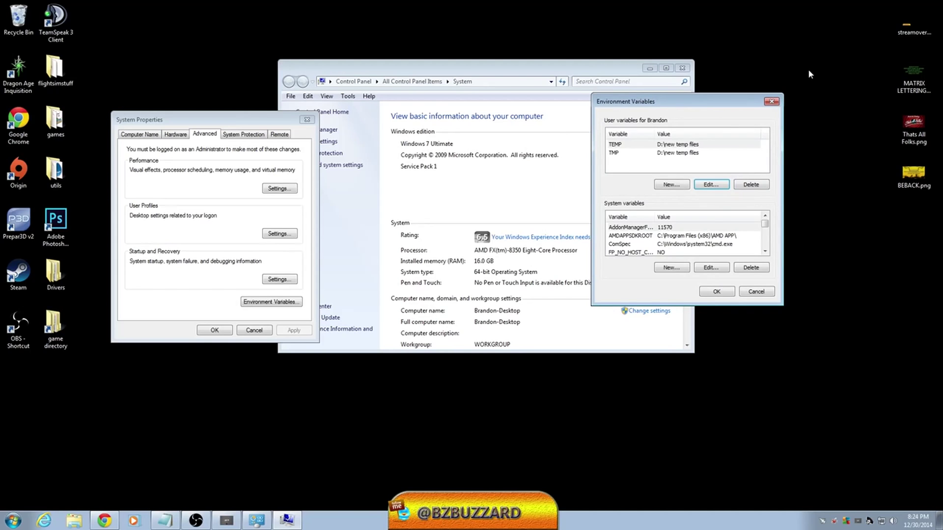
drag(808, 70, 805, 69)
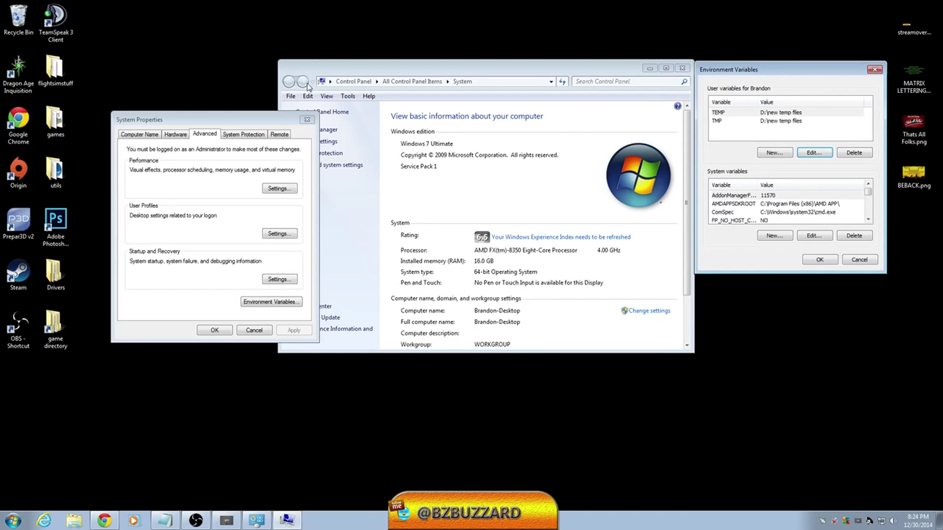
- Open the Raid0 (D:) drive and locate the new temp files folder, shifting the window aside
click(4, 519)
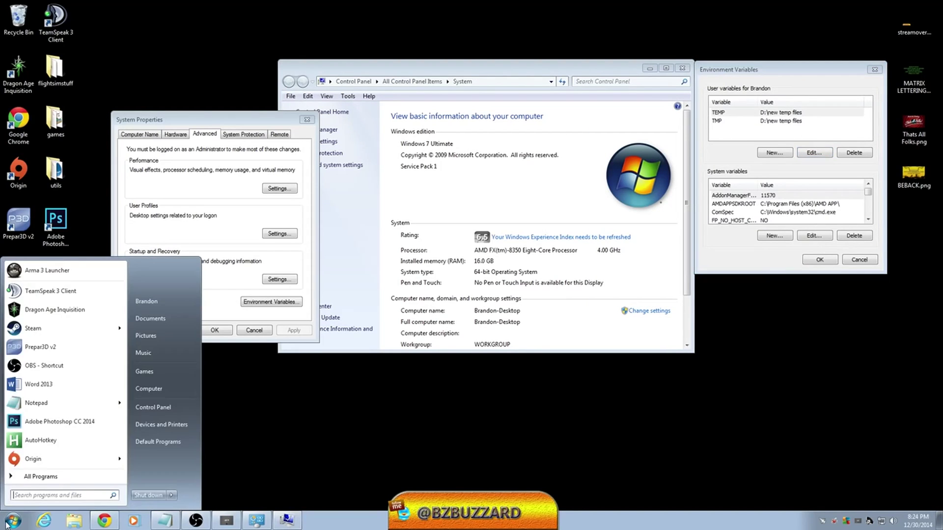
click(153, 392)
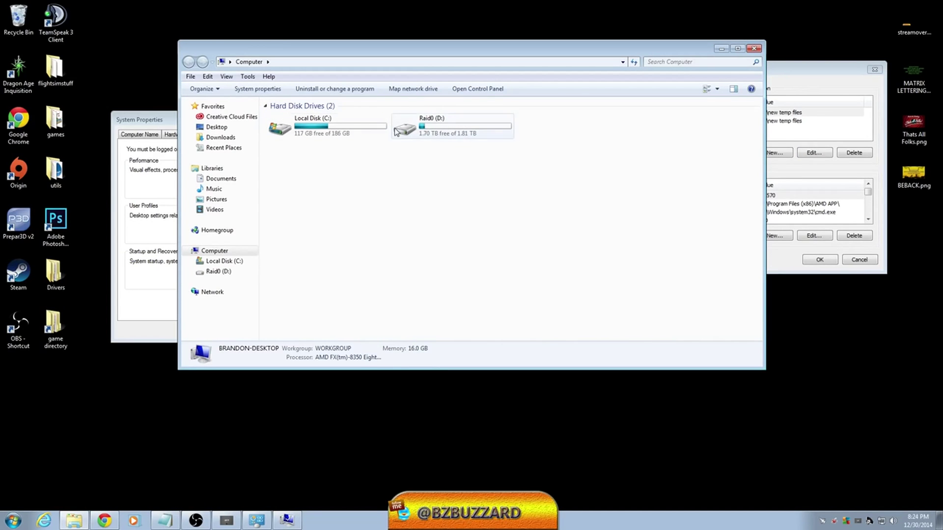
click(456, 133)
double_click(457, 133)
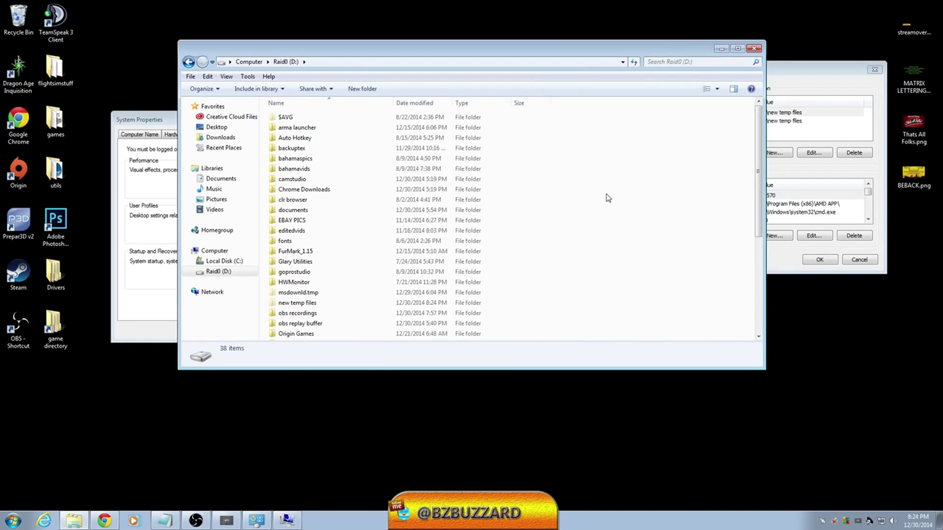
drag(755, 159, 754, 168)
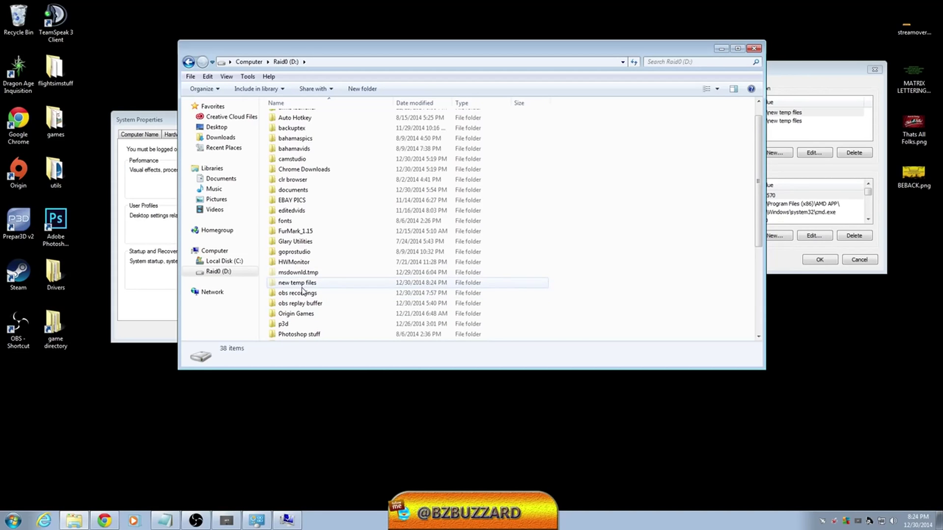
drag(760, 152, 759, 160)
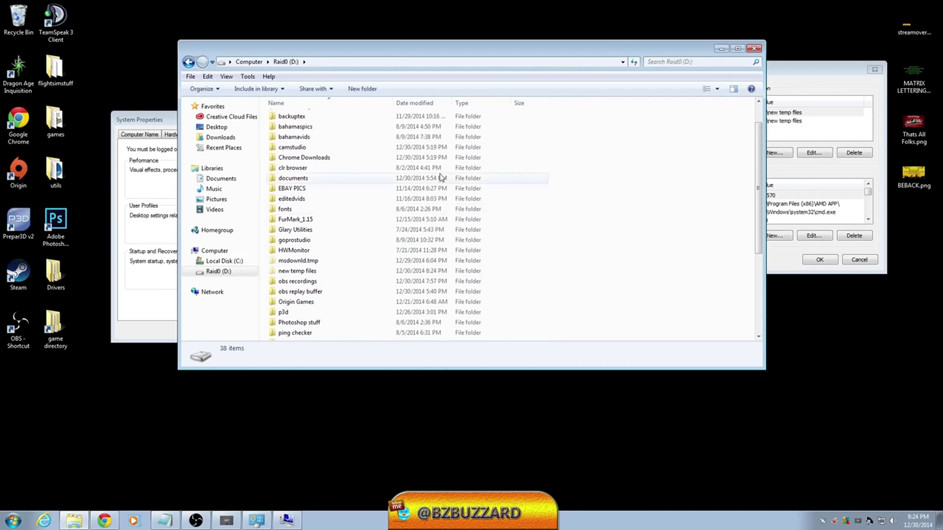
drag(621, 46, 634, 27)
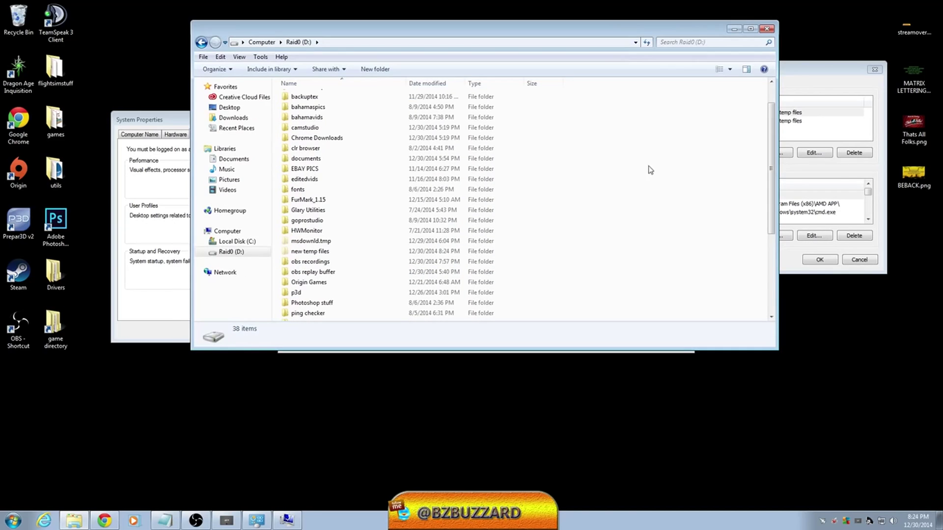
- Create an additional shortcut to the new temp files folder on D: and delete that duplicate shortcut
right_click(314, 256)
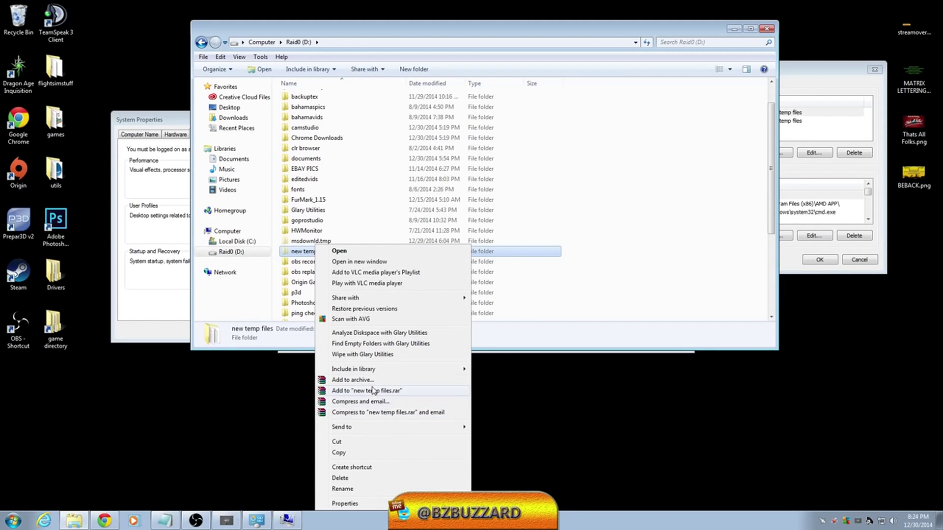
click(372, 469)
click(341, 309)
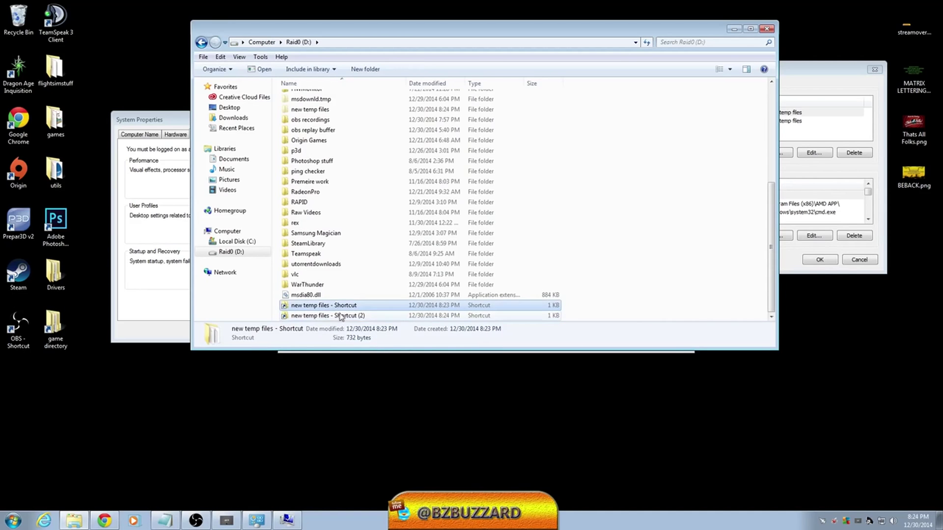
click(345, 315)
click(347, 307)
click(349, 316)
key(Delete)
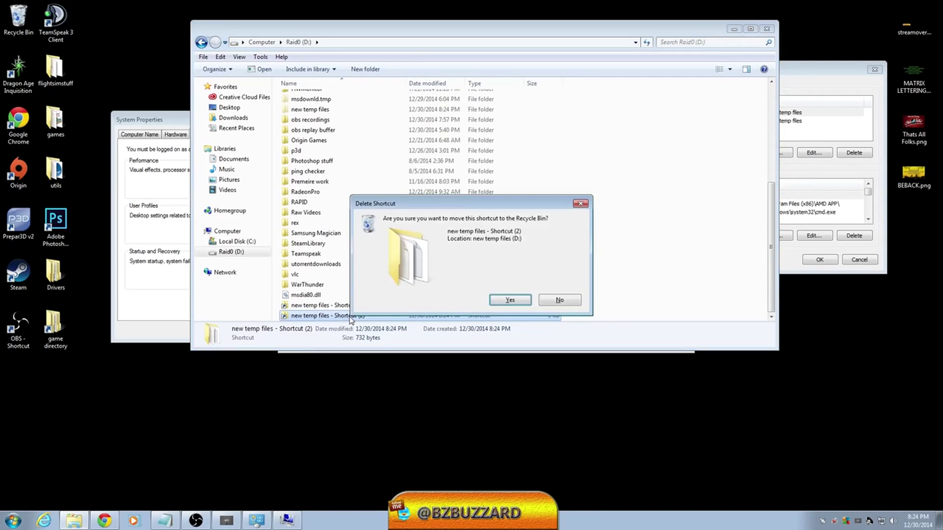
click(504, 298)
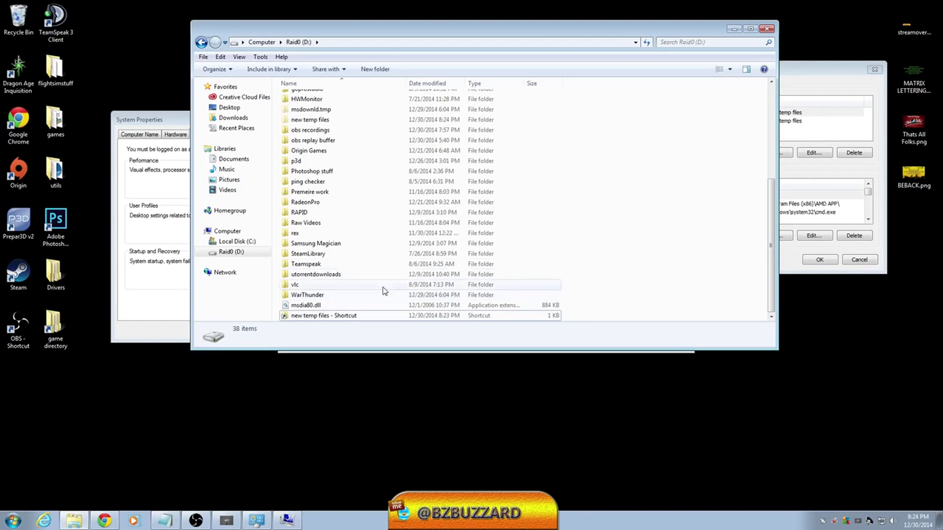
- Copy the target path D:\new temp files from the remaining shortcut's properties, cancel the properties, and delete the shortcut
right_click(351, 318)
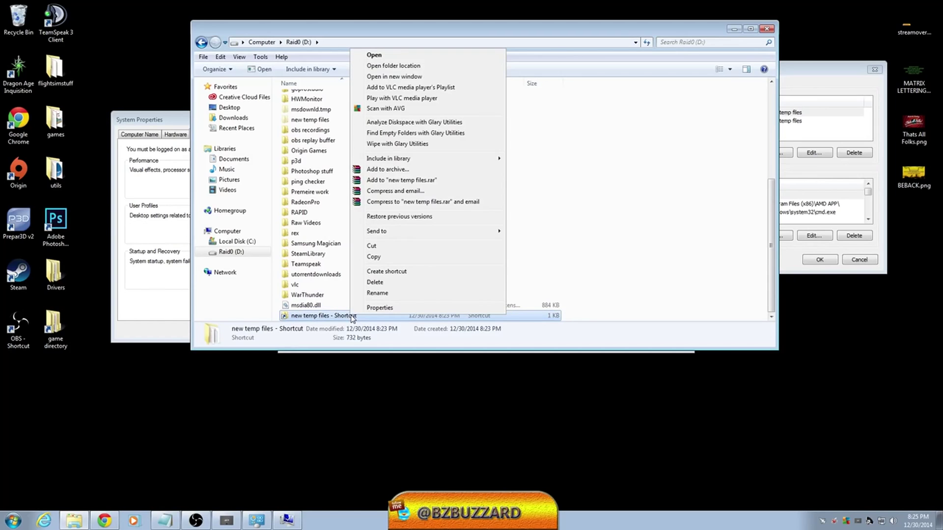
click(370, 314)
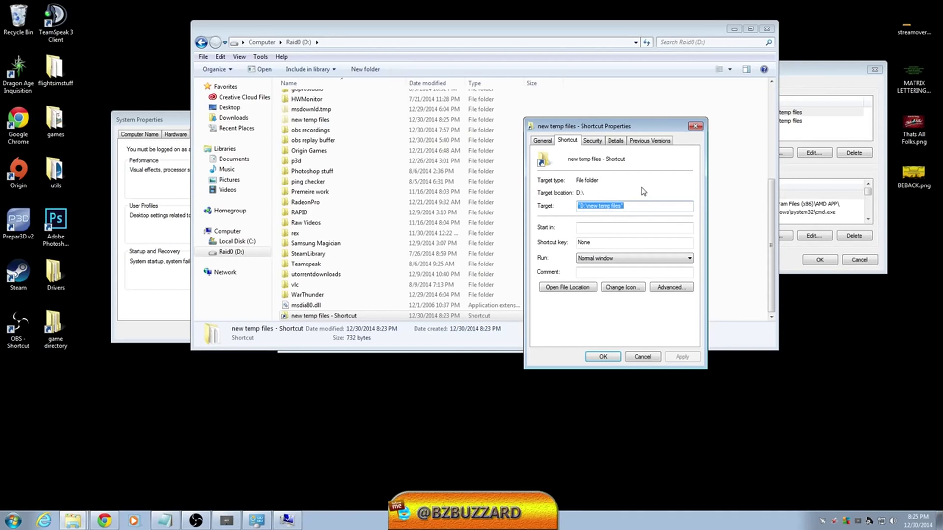
click(608, 206)
drag(581, 205, 618, 208)
right_click(605, 209)
click(643, 239)
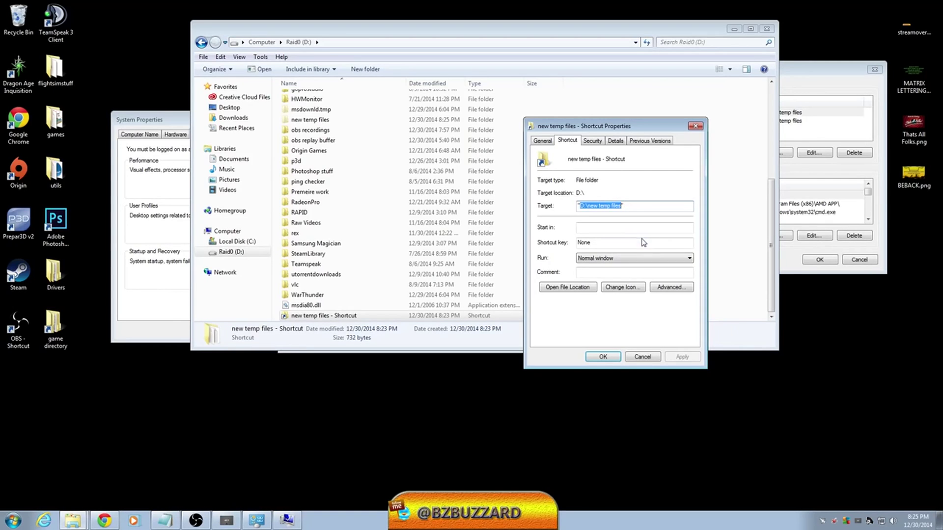
click(655, 358)
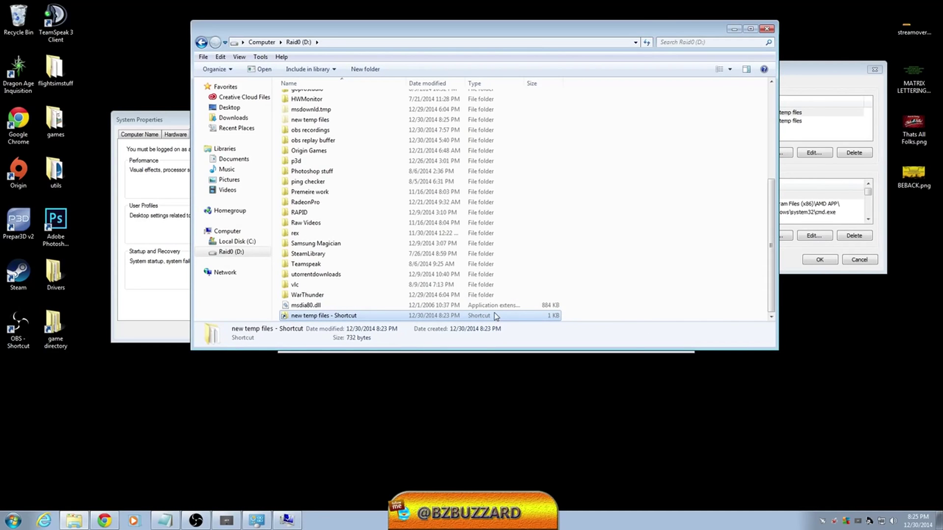
key(Delete)
click(508, 299)
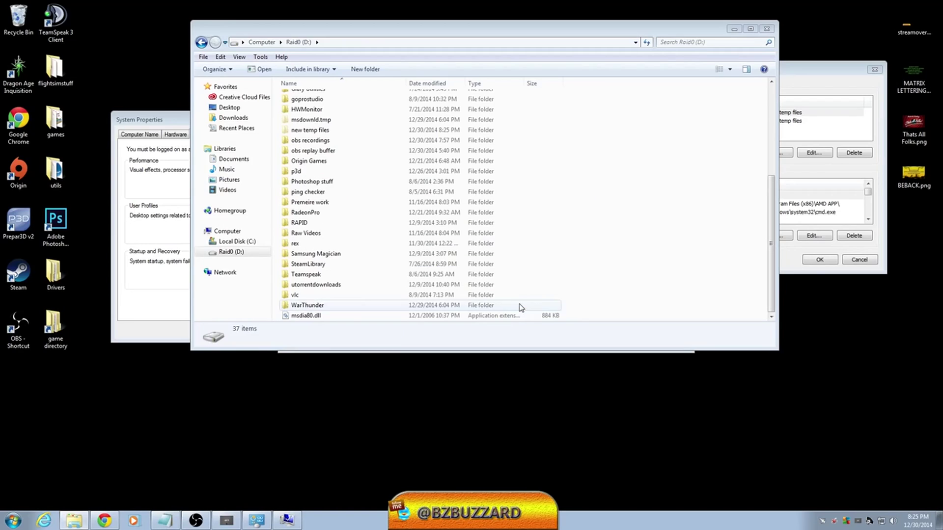
- Return to the environment variables and view the editable values of the TEMP and TMP user variables, cancelling each without changes
click(831, 80)
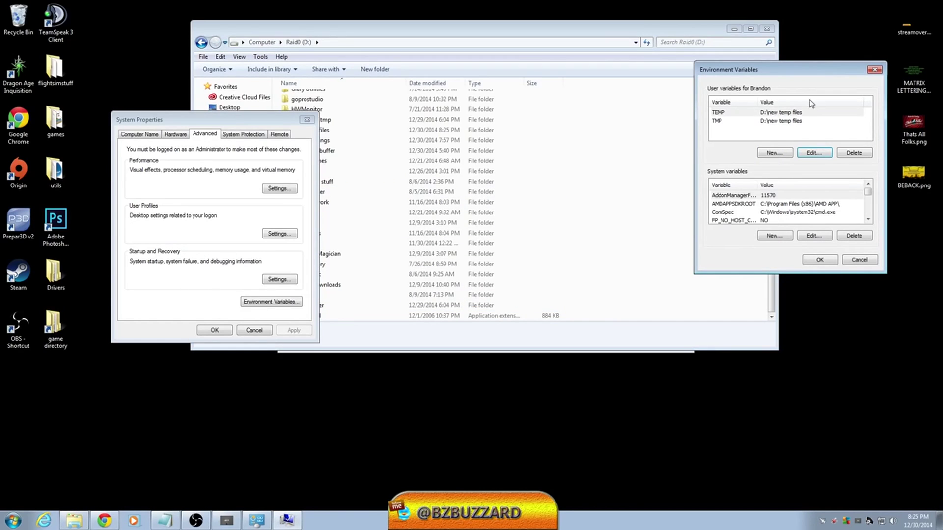
click(732, 114)
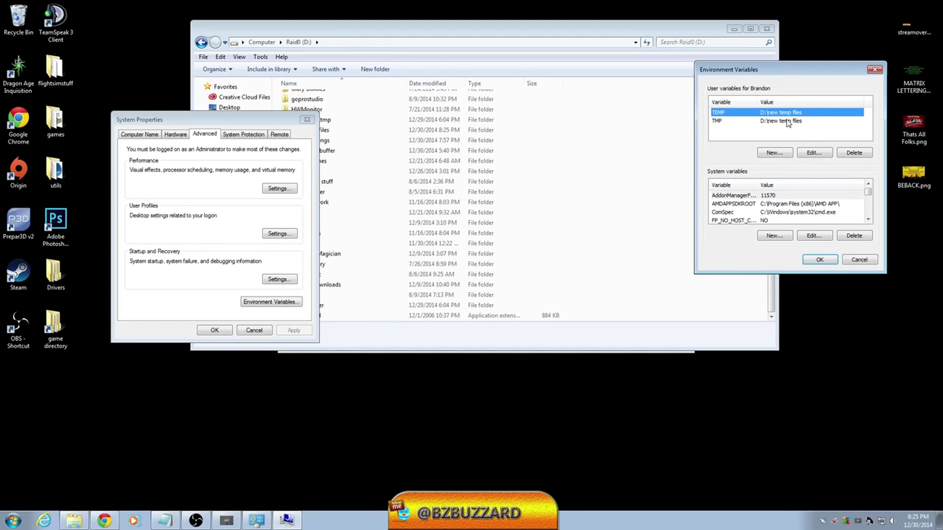
click(812, 154)
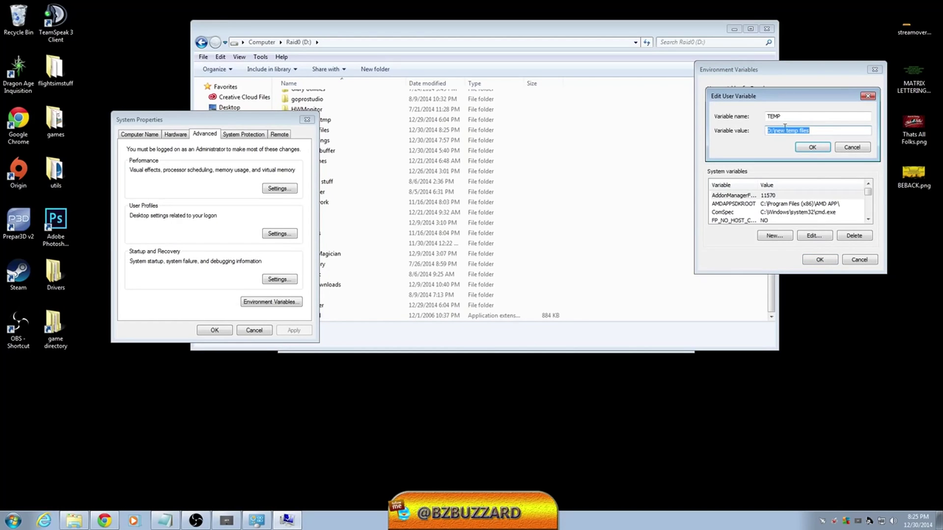
click(853, 148)
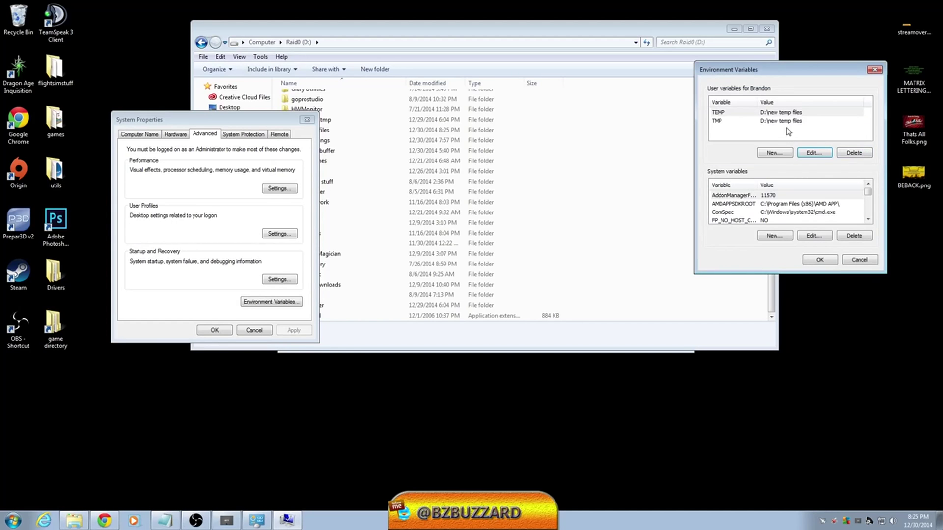
click(786, 121)
click(815, 153)
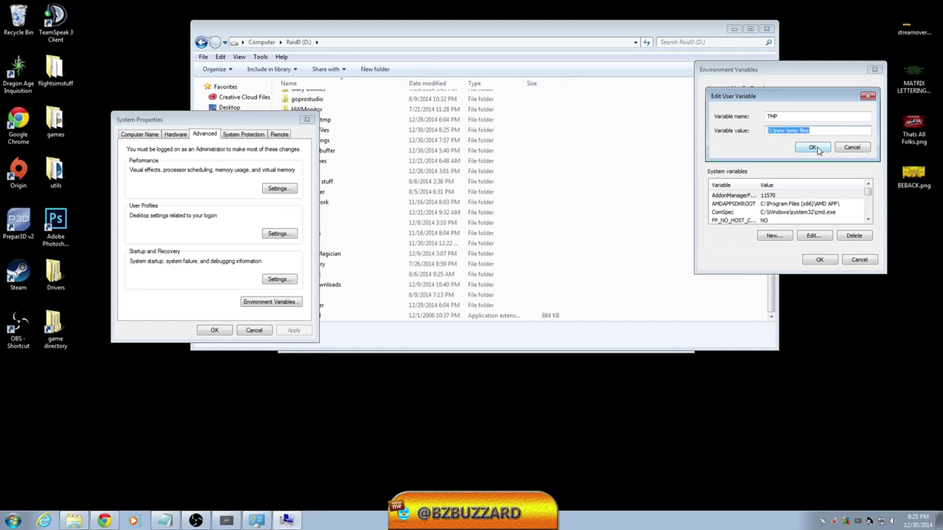
click(854, 148)
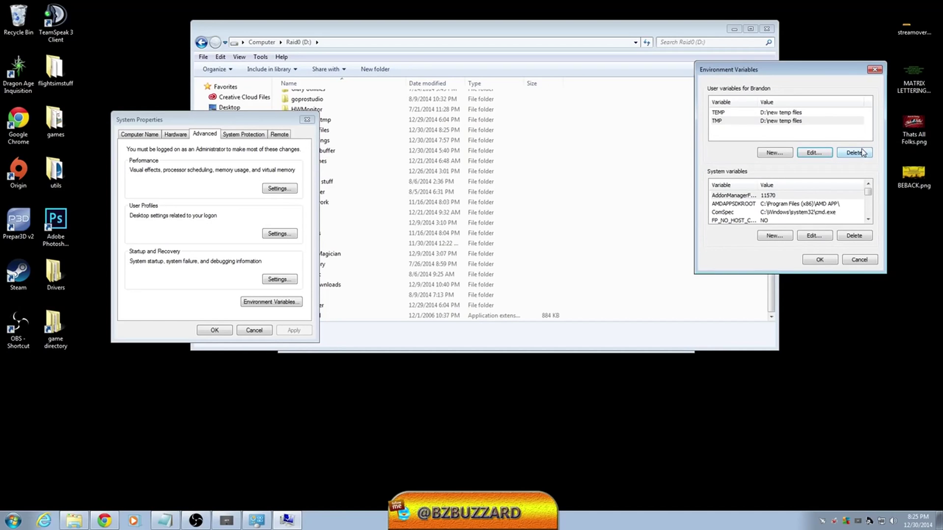
- Cancel Environment Variables and close System Properties, the D: drive window and the System window
click(872, 263)
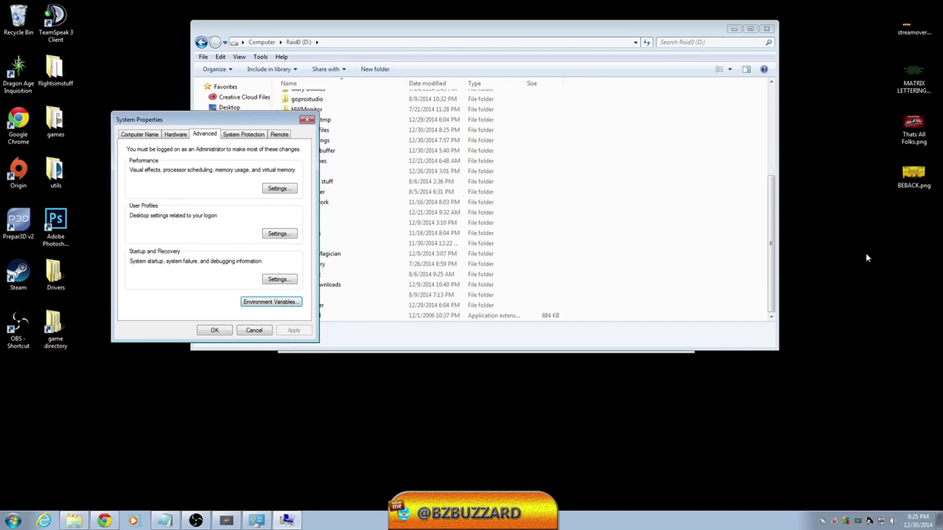
click(308, 120)
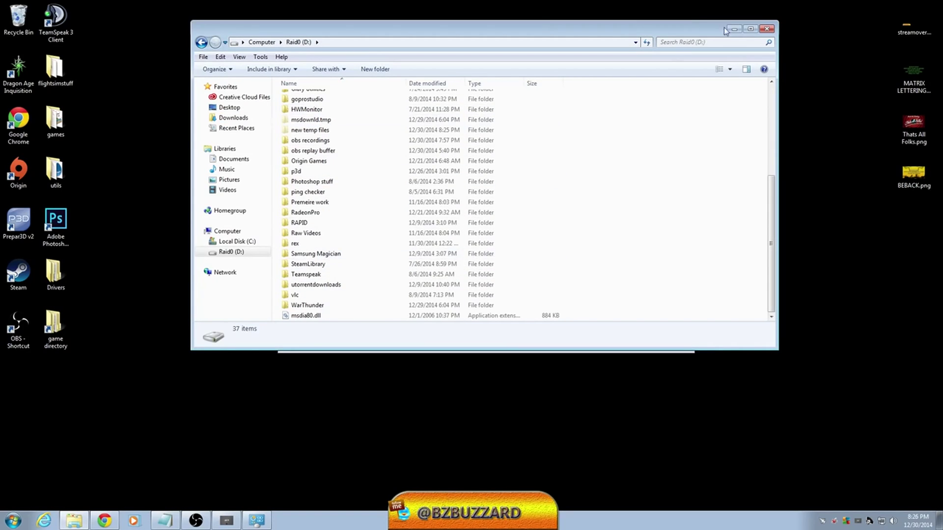
click(765, 29)
click(682, 67)
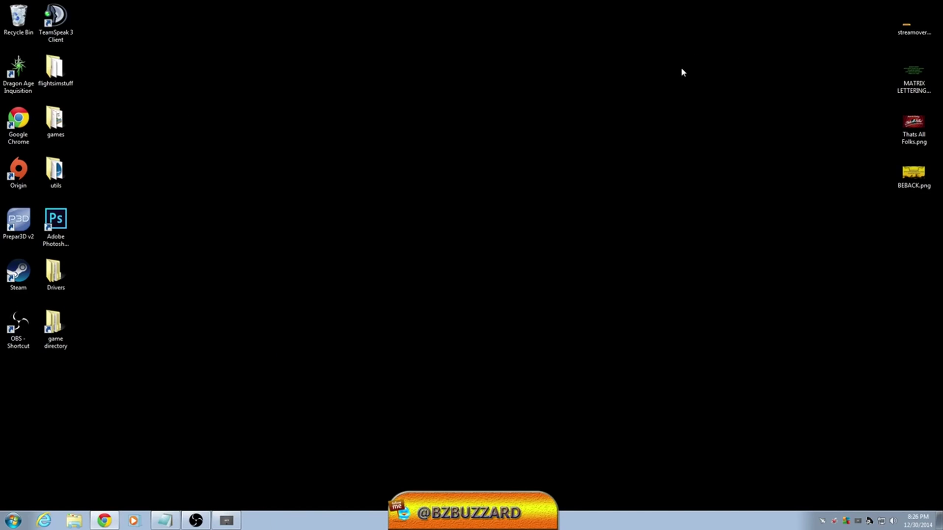